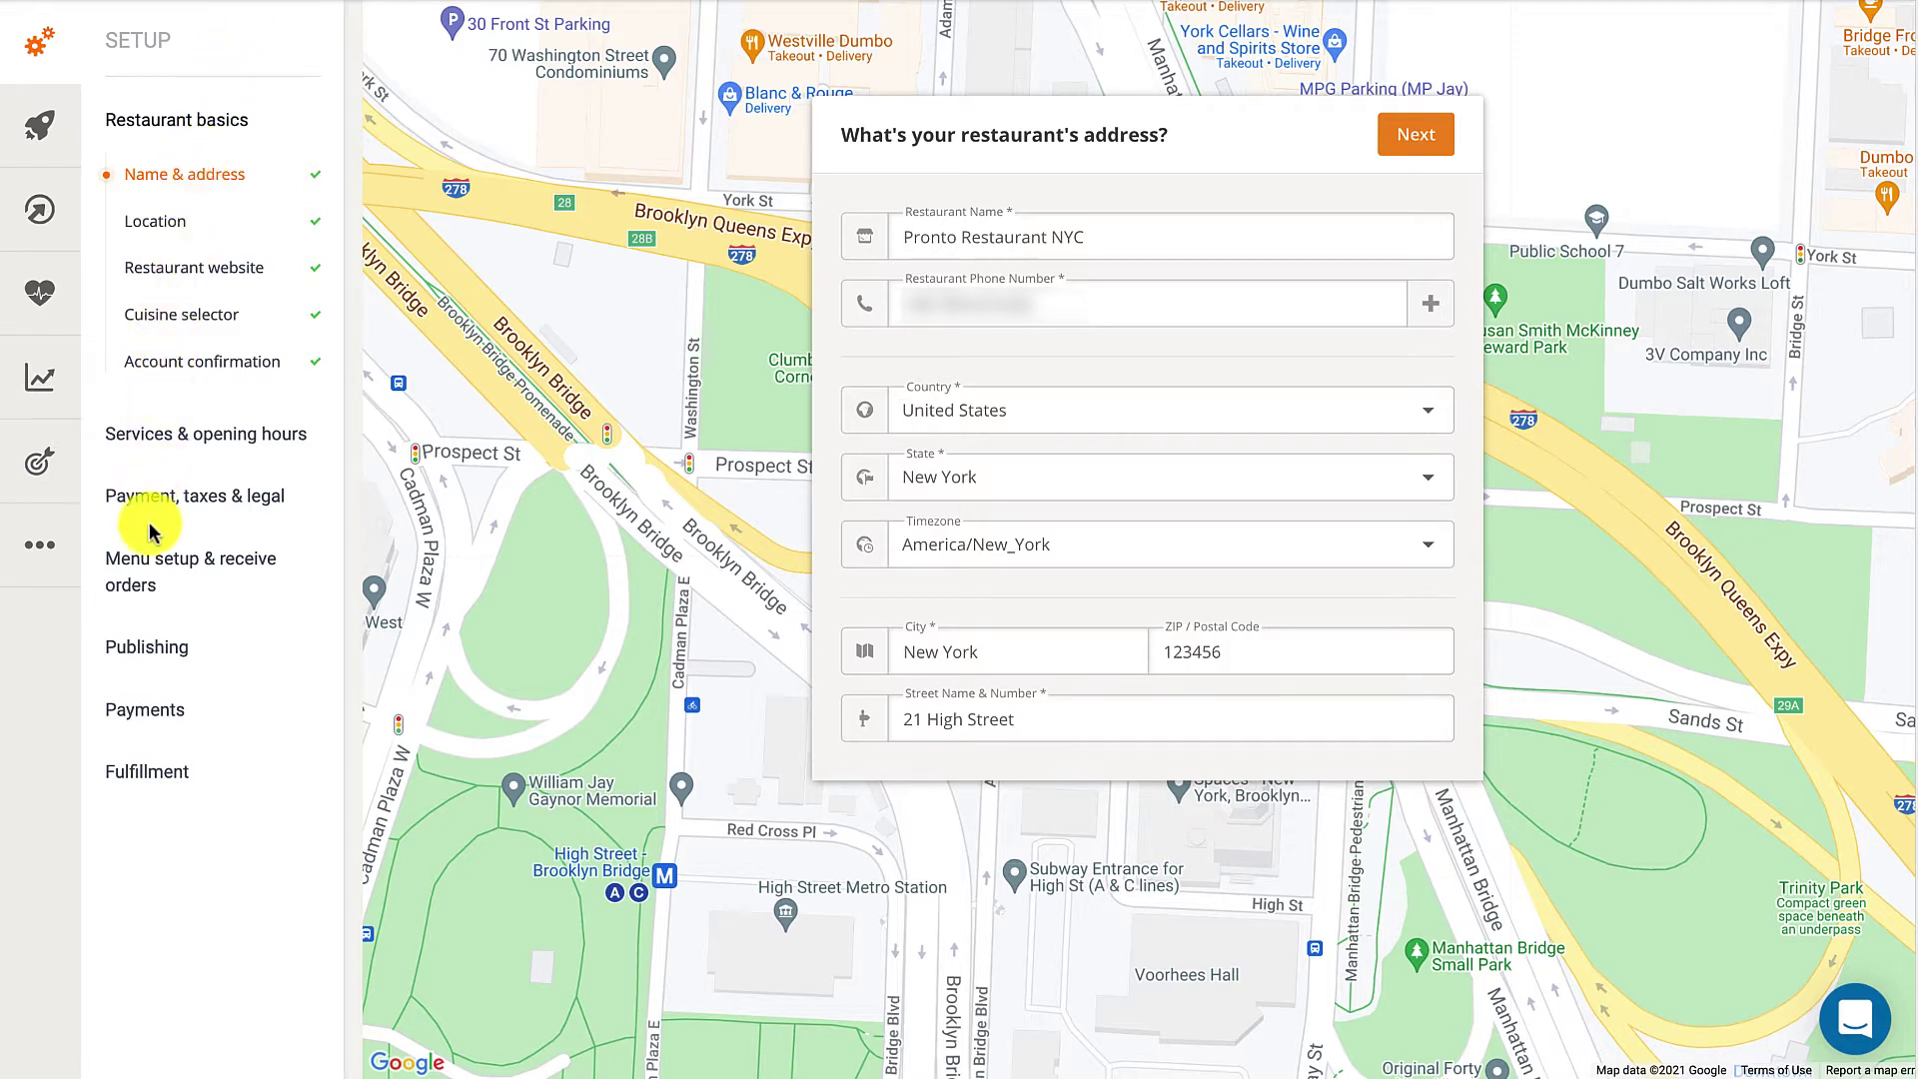
Copy the personalized See MENU & Order HTML code from Publishing > Legacy website.
left_click(160, 648)
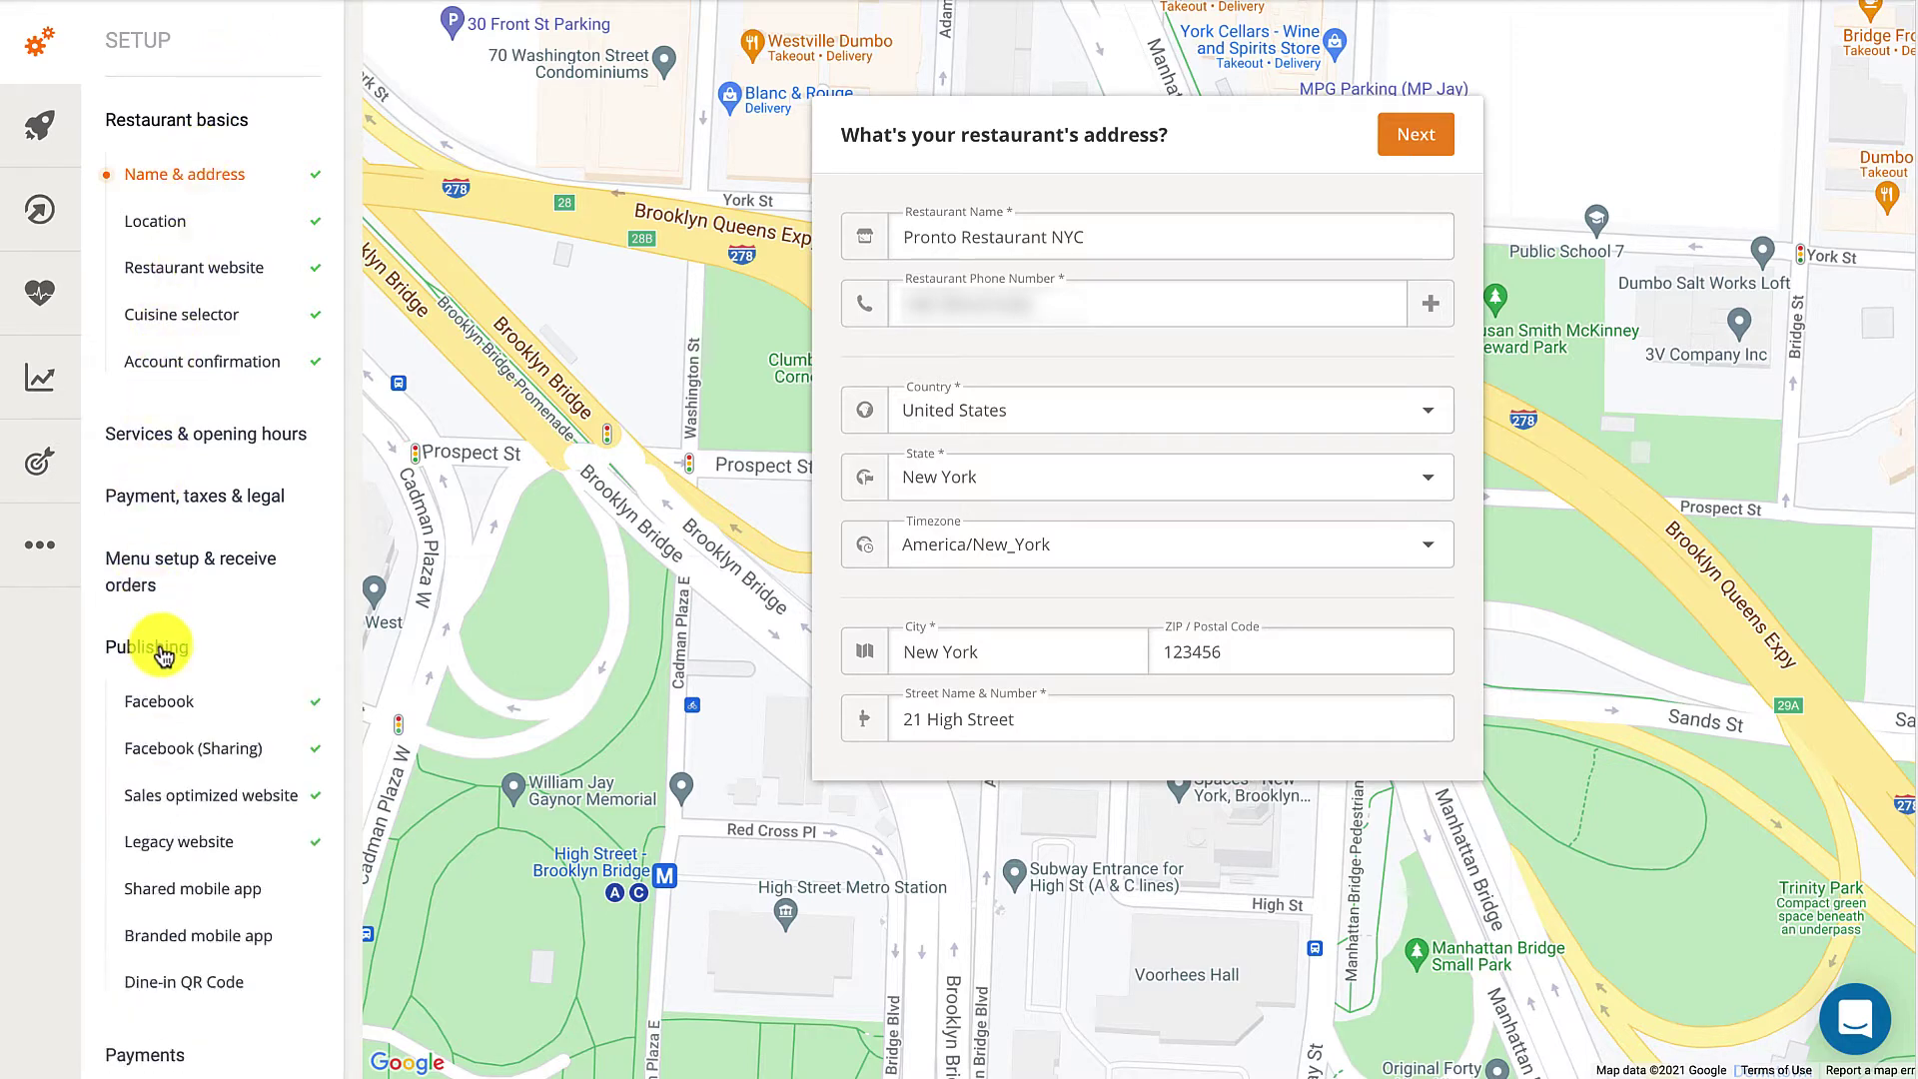
left_click(153, 841)
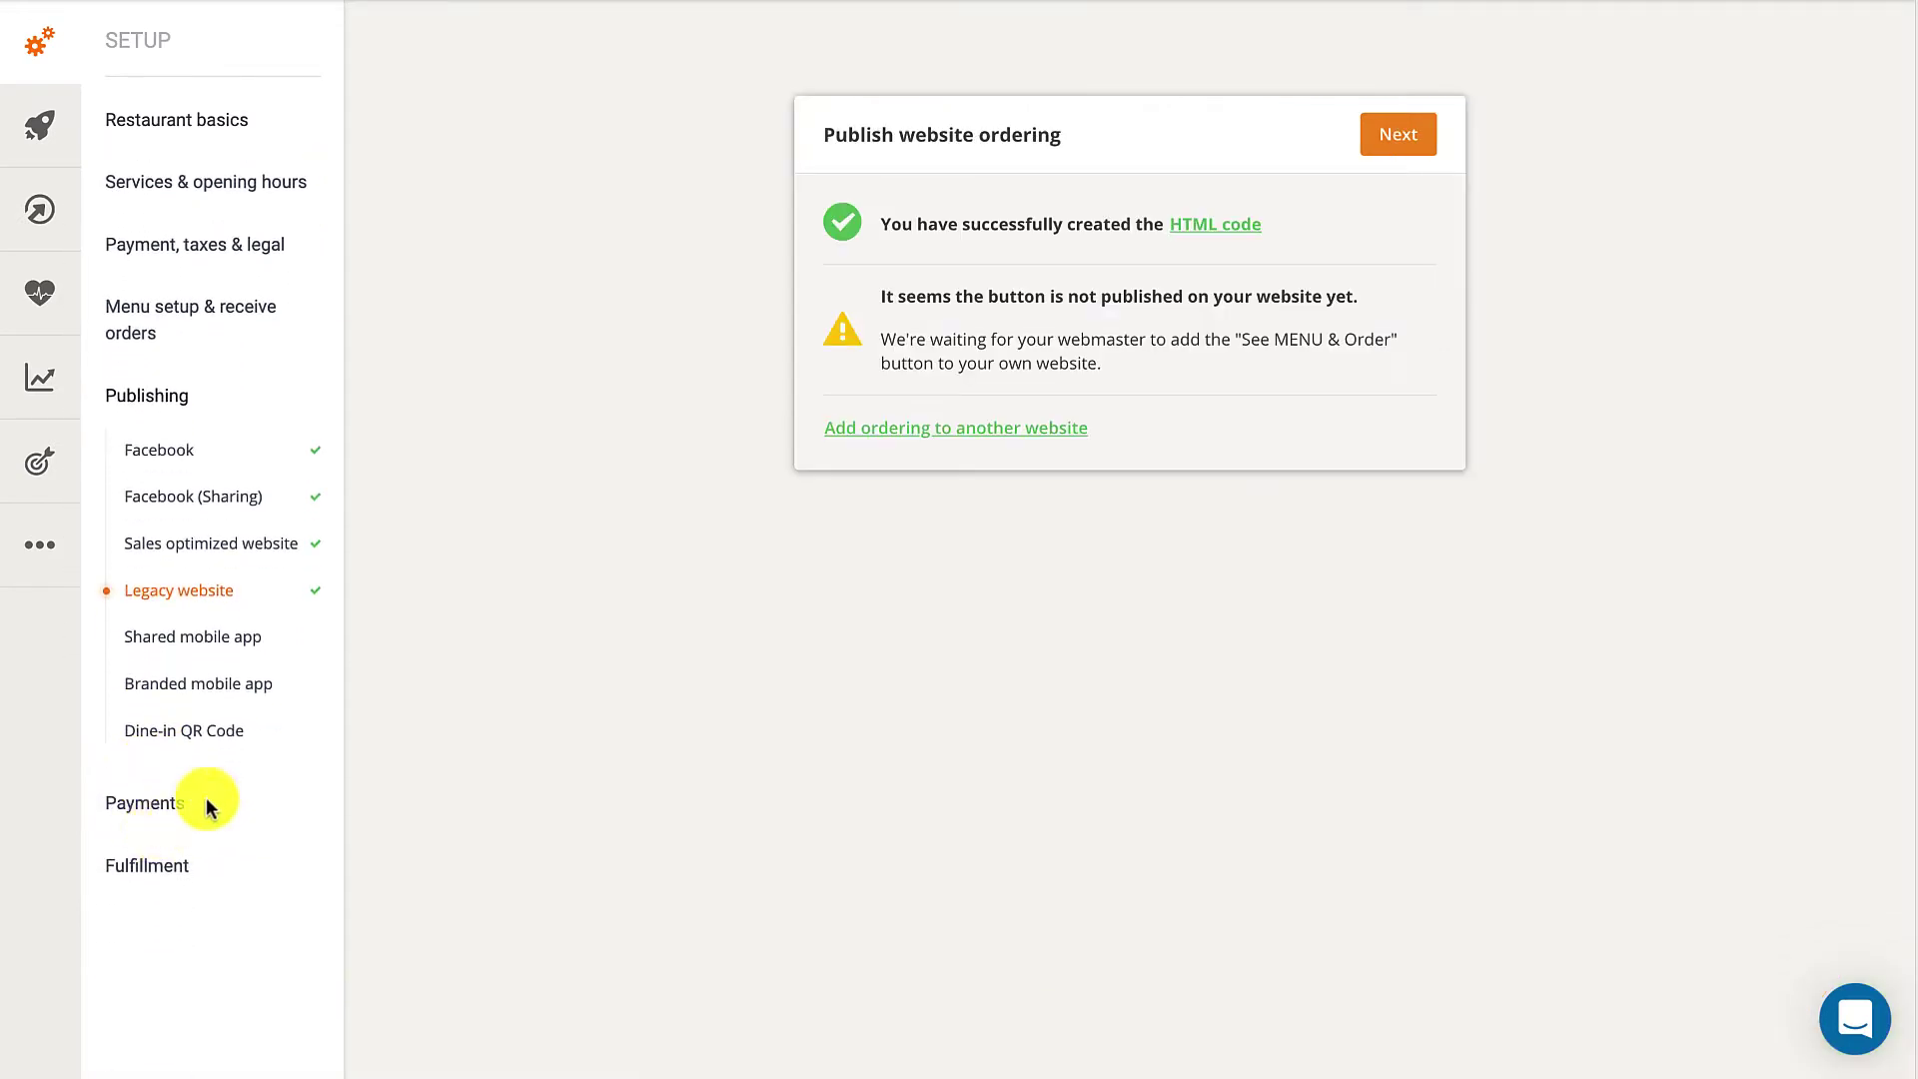
left_click(1216, 232)
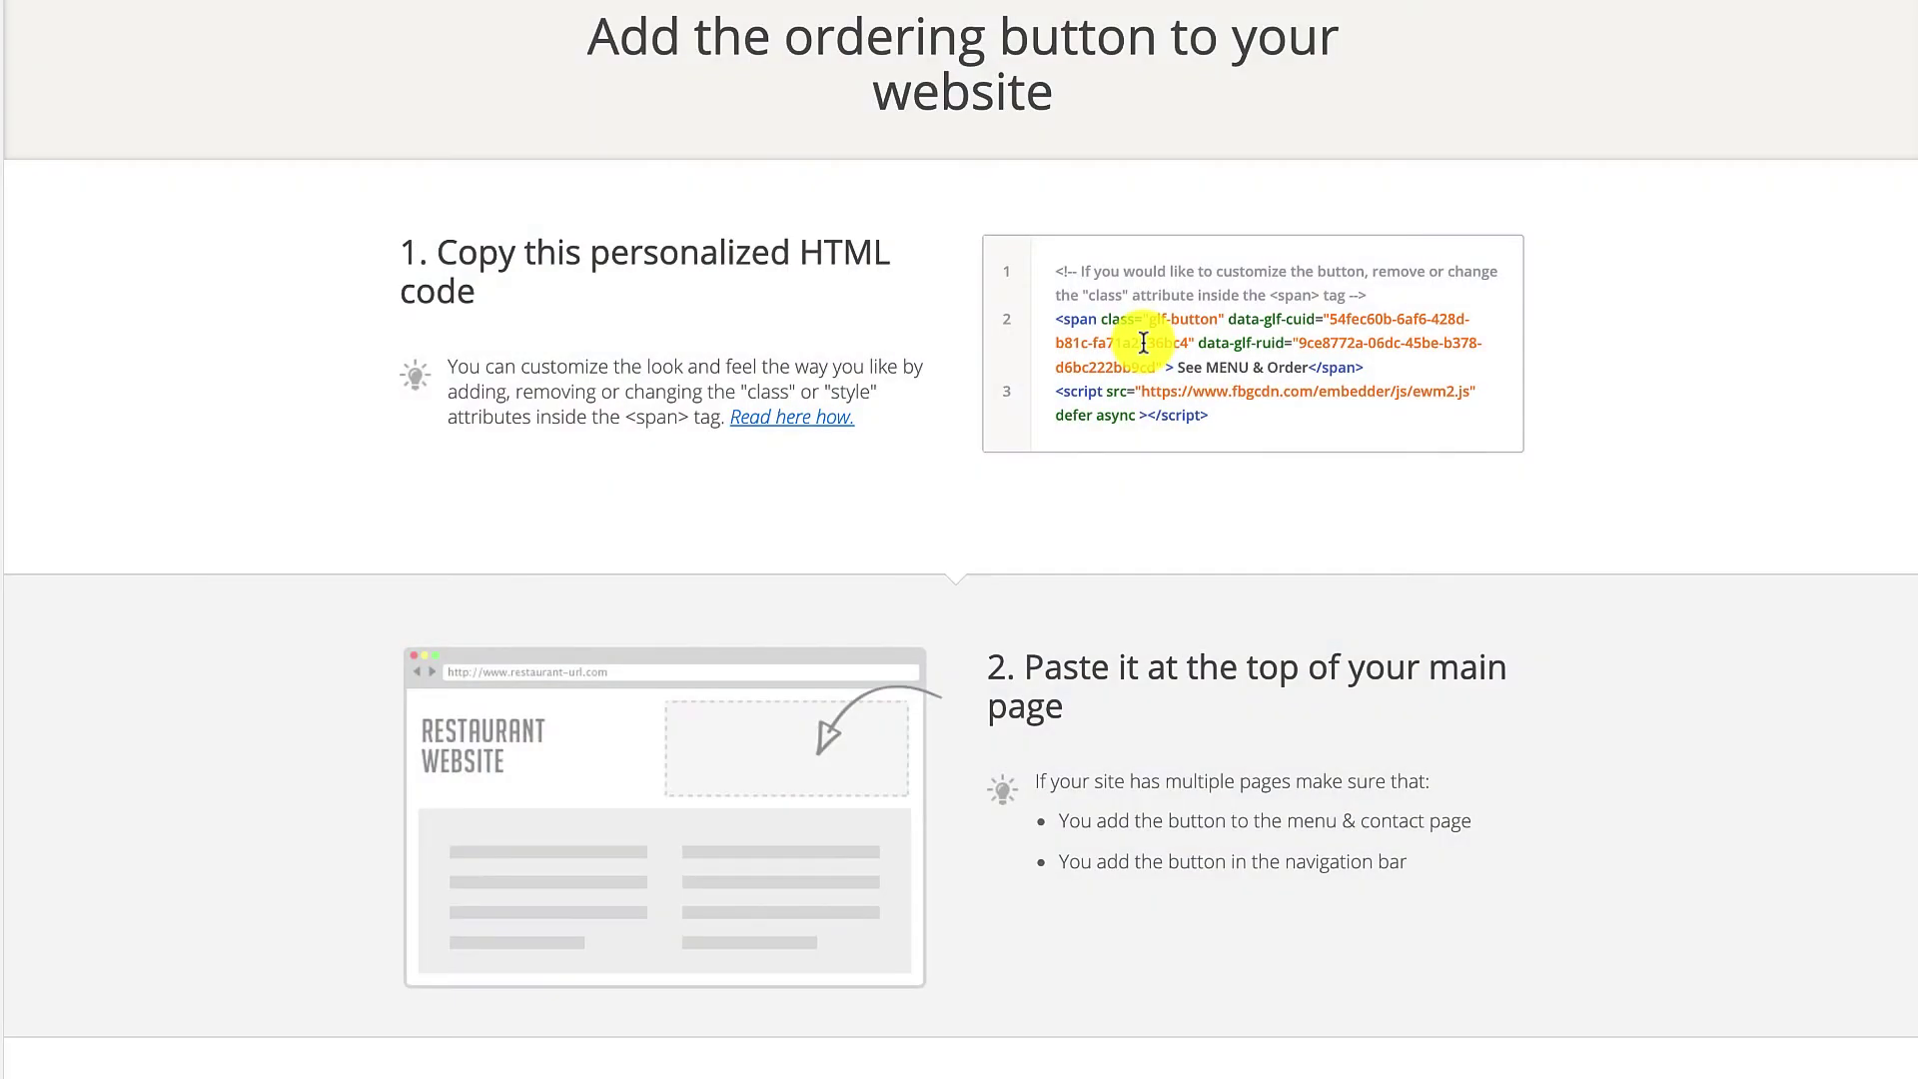
left_click_drag(1055, 268, 1369, 470)
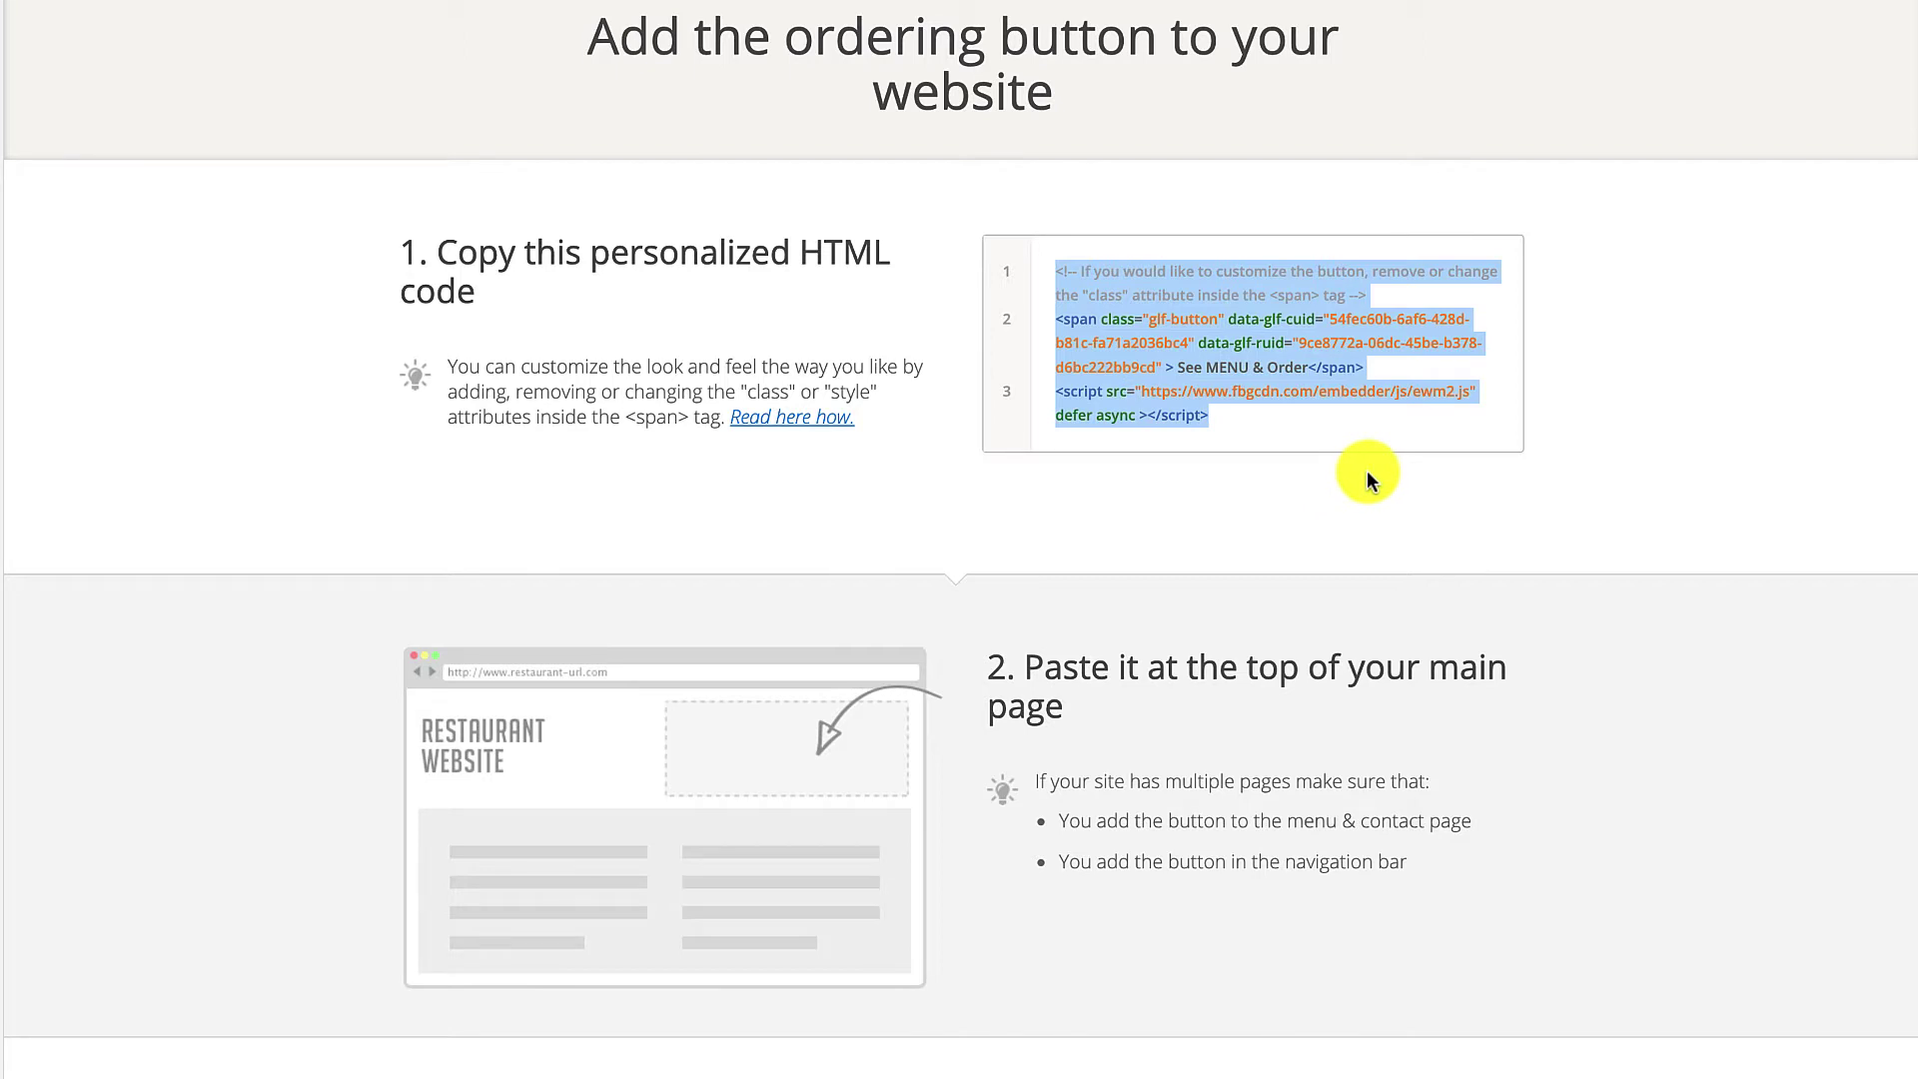
right_click(1348, 394)
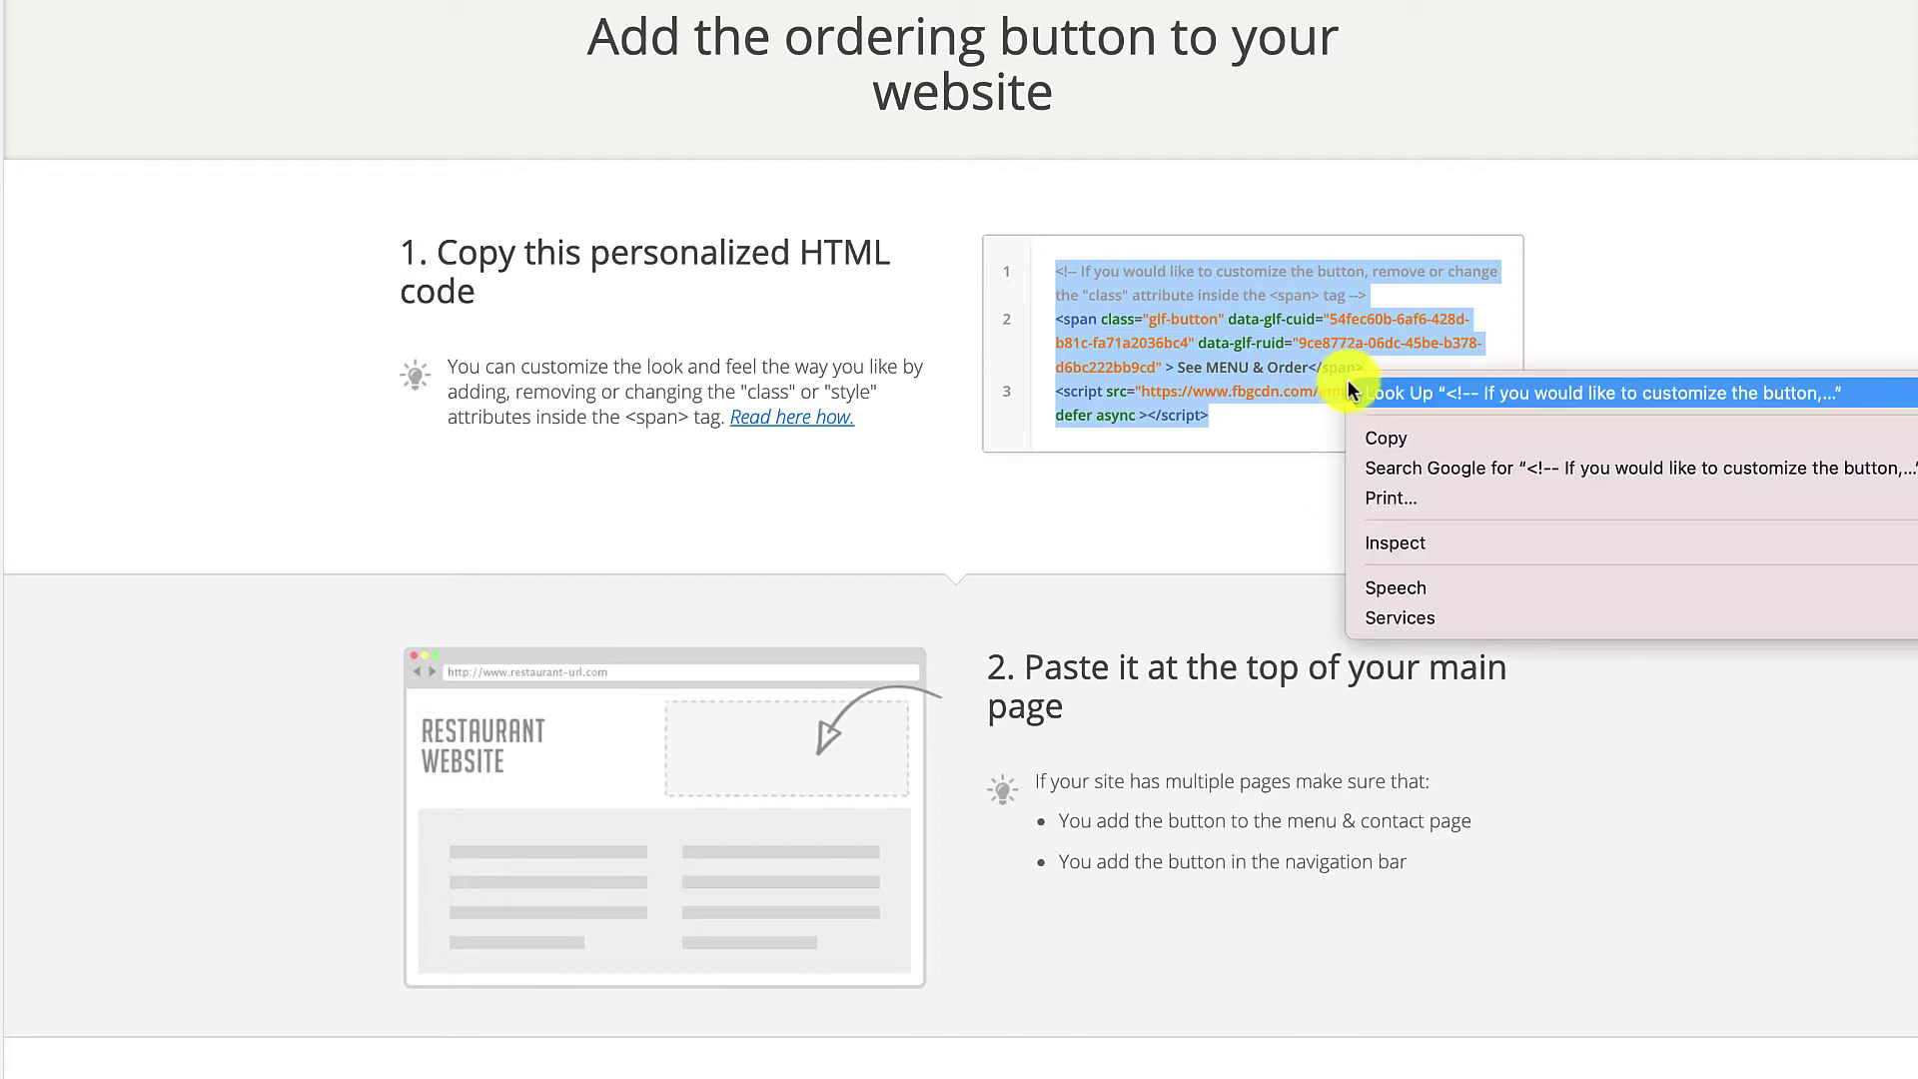
left_click(1395, 439)
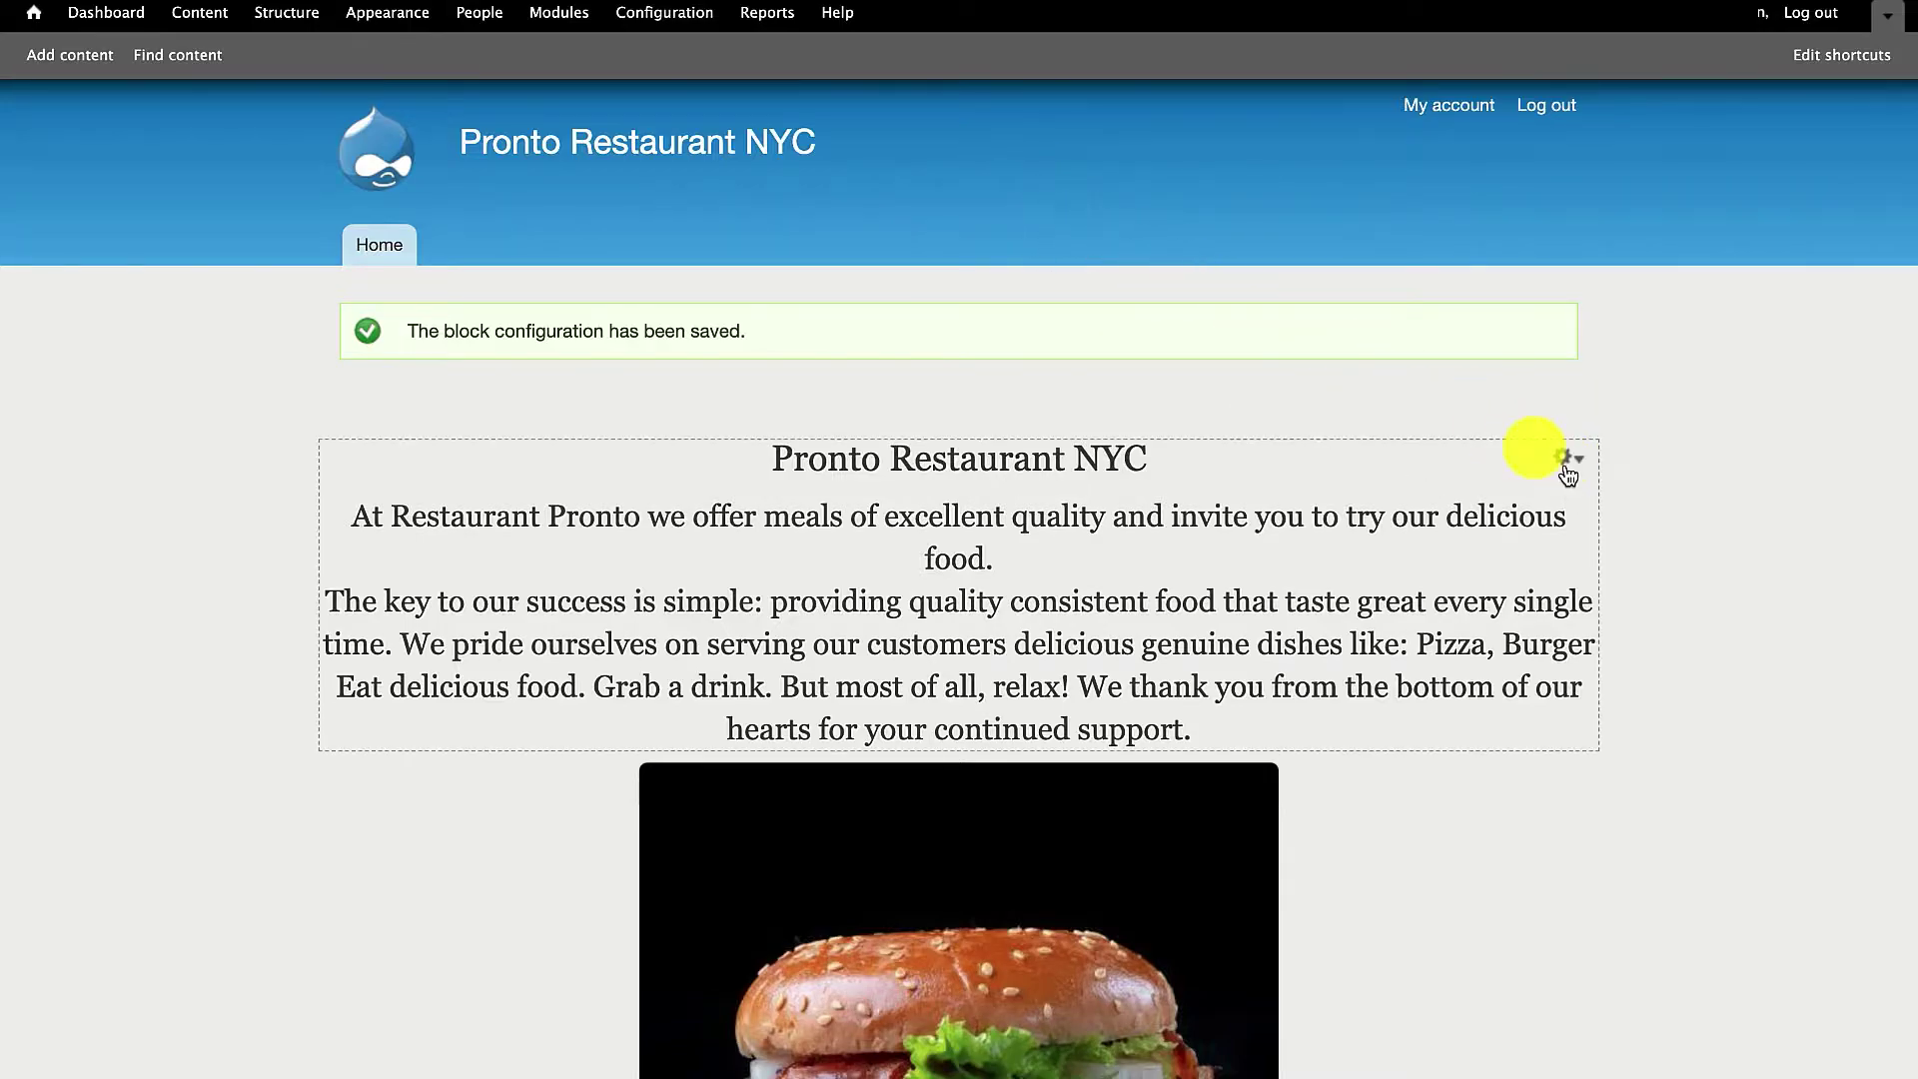
Paste the GloriaFood embed code on a new line in the Pronto Restaurant NYC block body and save the block.
left_click(1566, 464)
left_click(1554, 483)
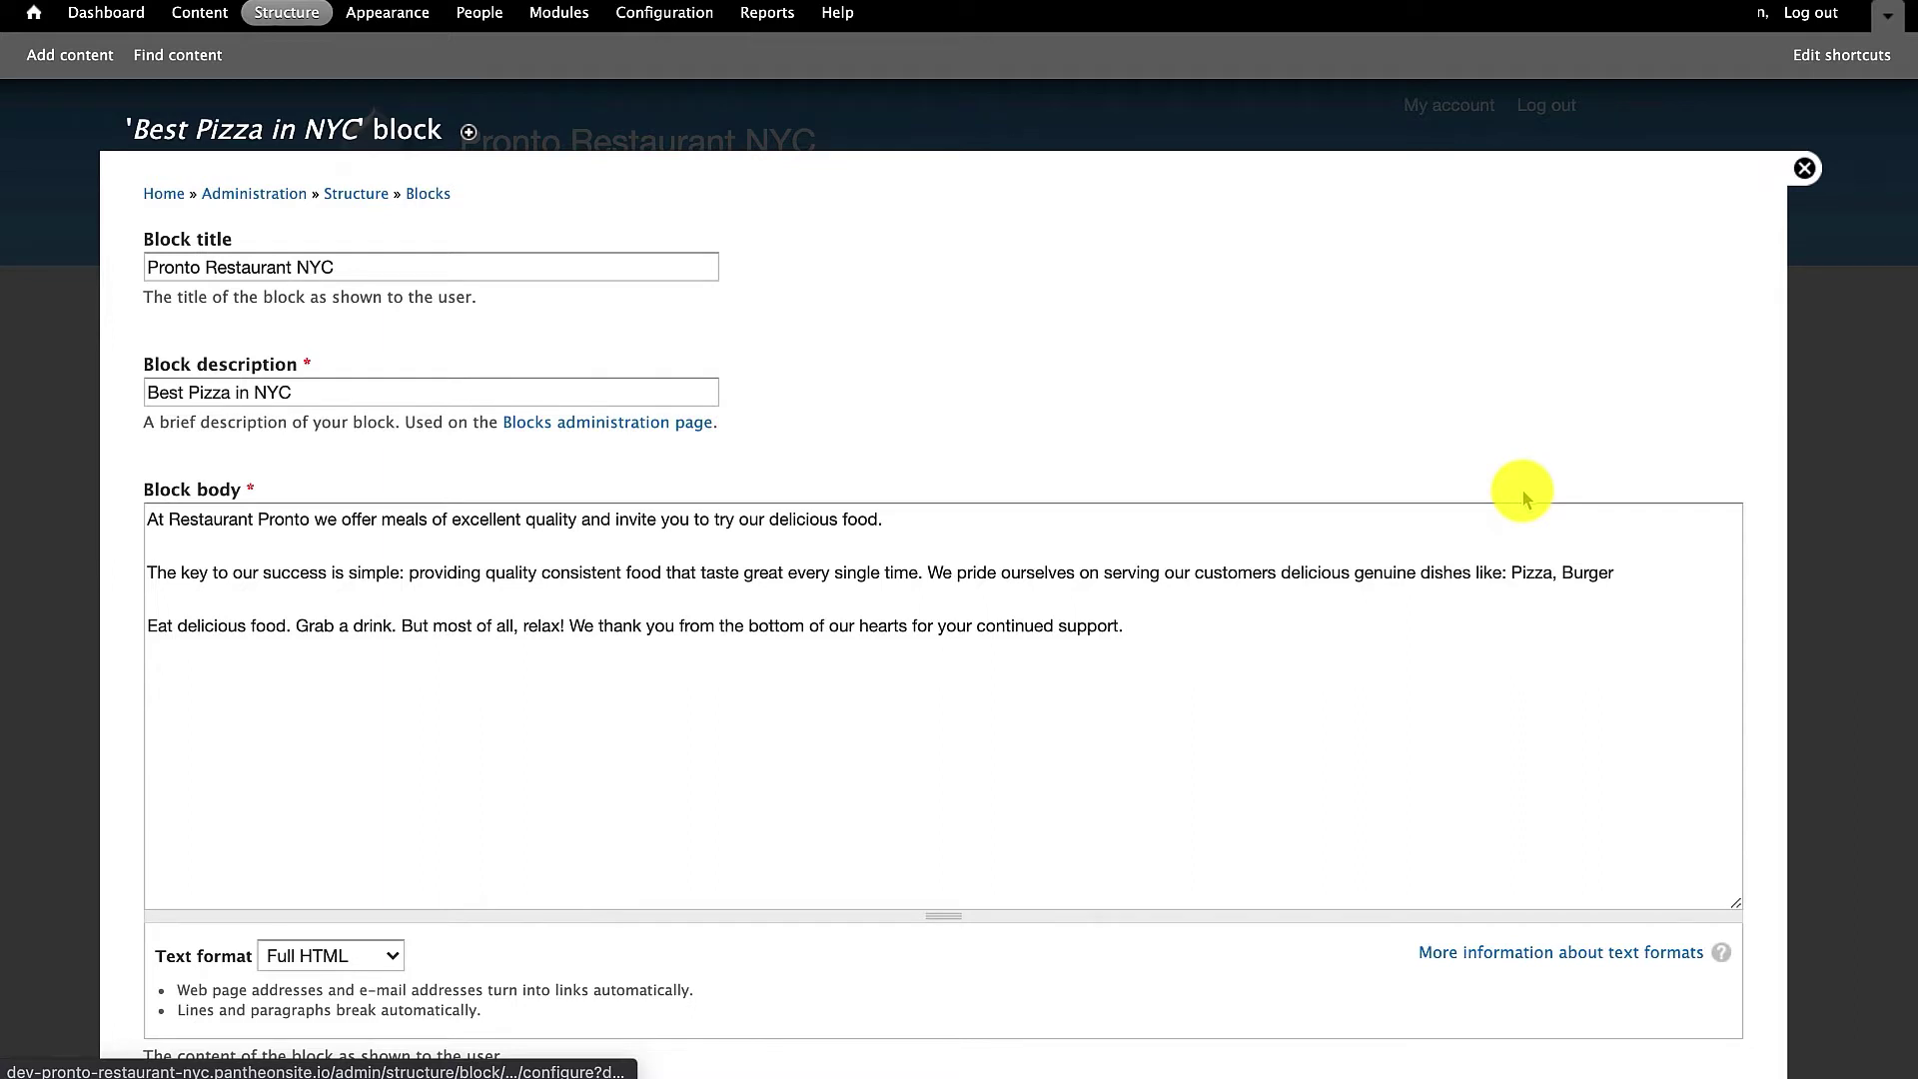
left_click(489, 706)
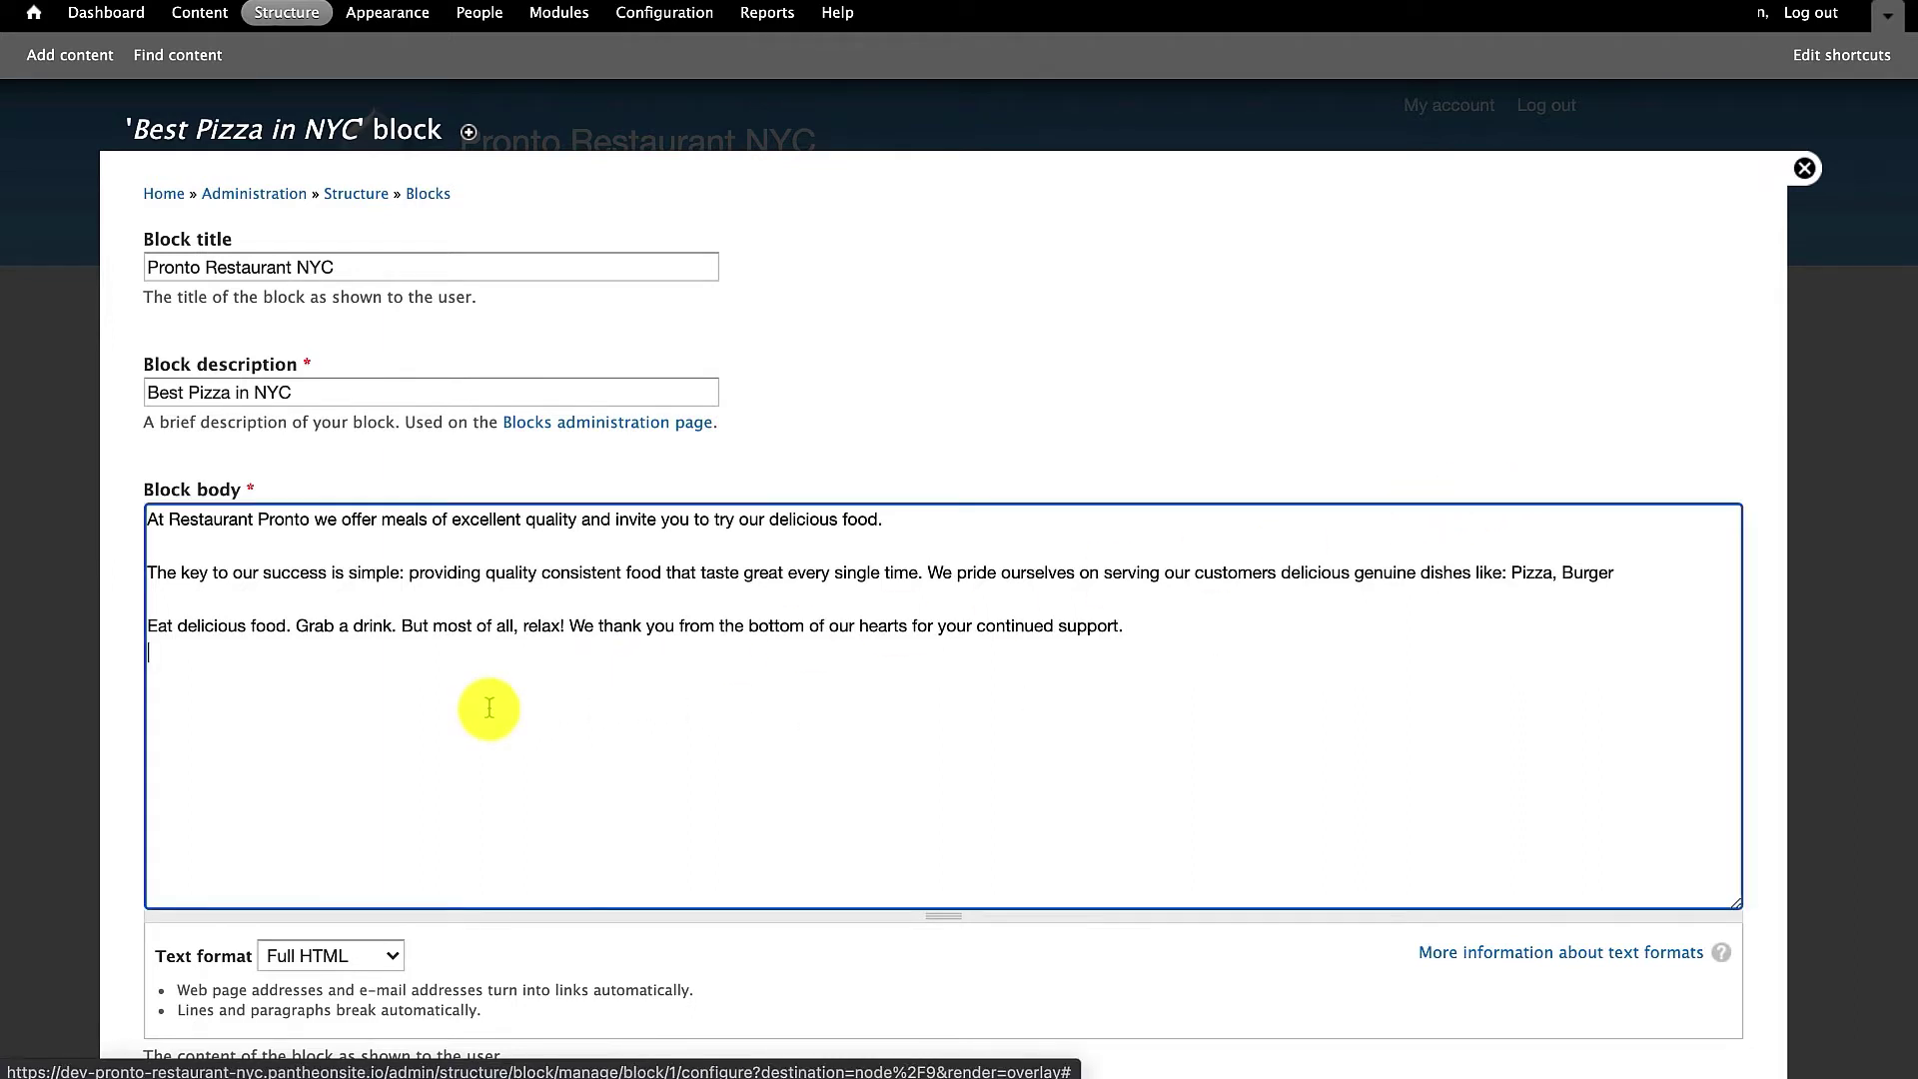
key("Return")
key("Return")
key("super+v")
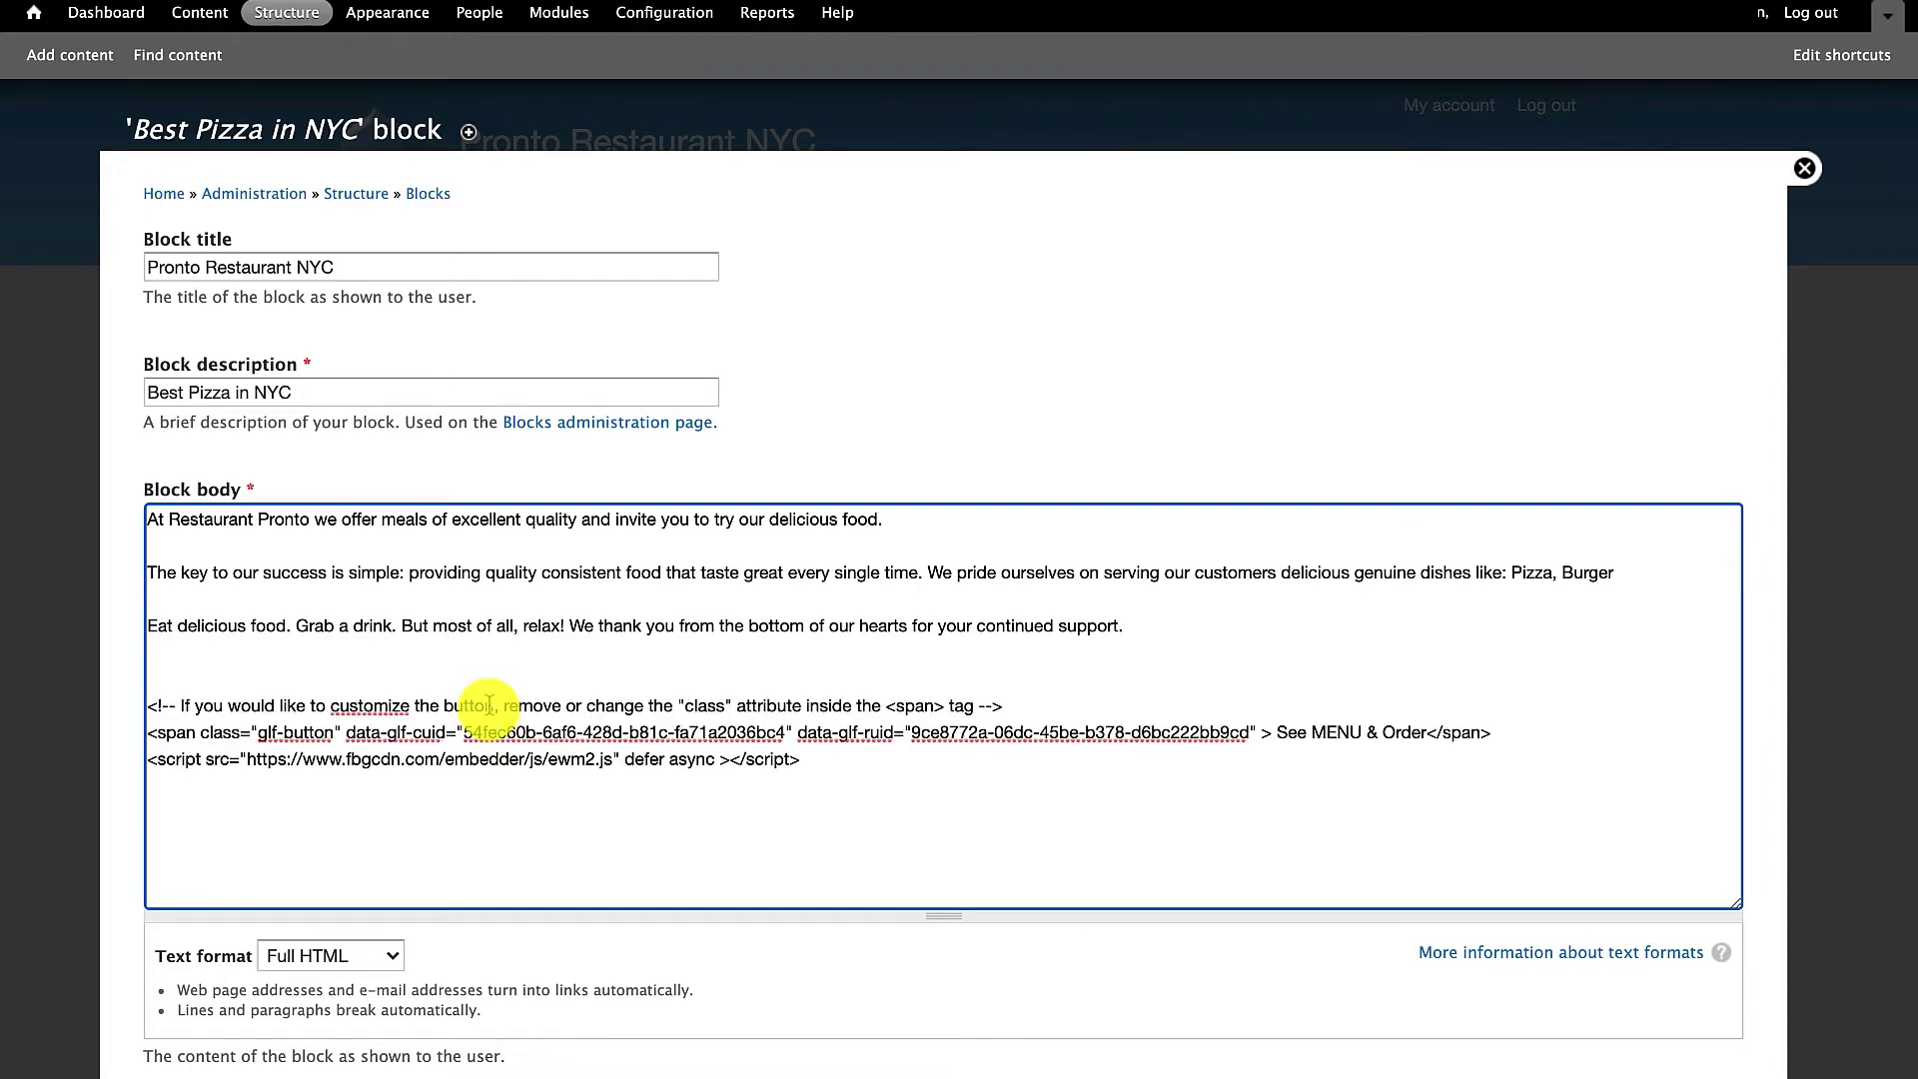
scroll(489, 703, "down", 10)
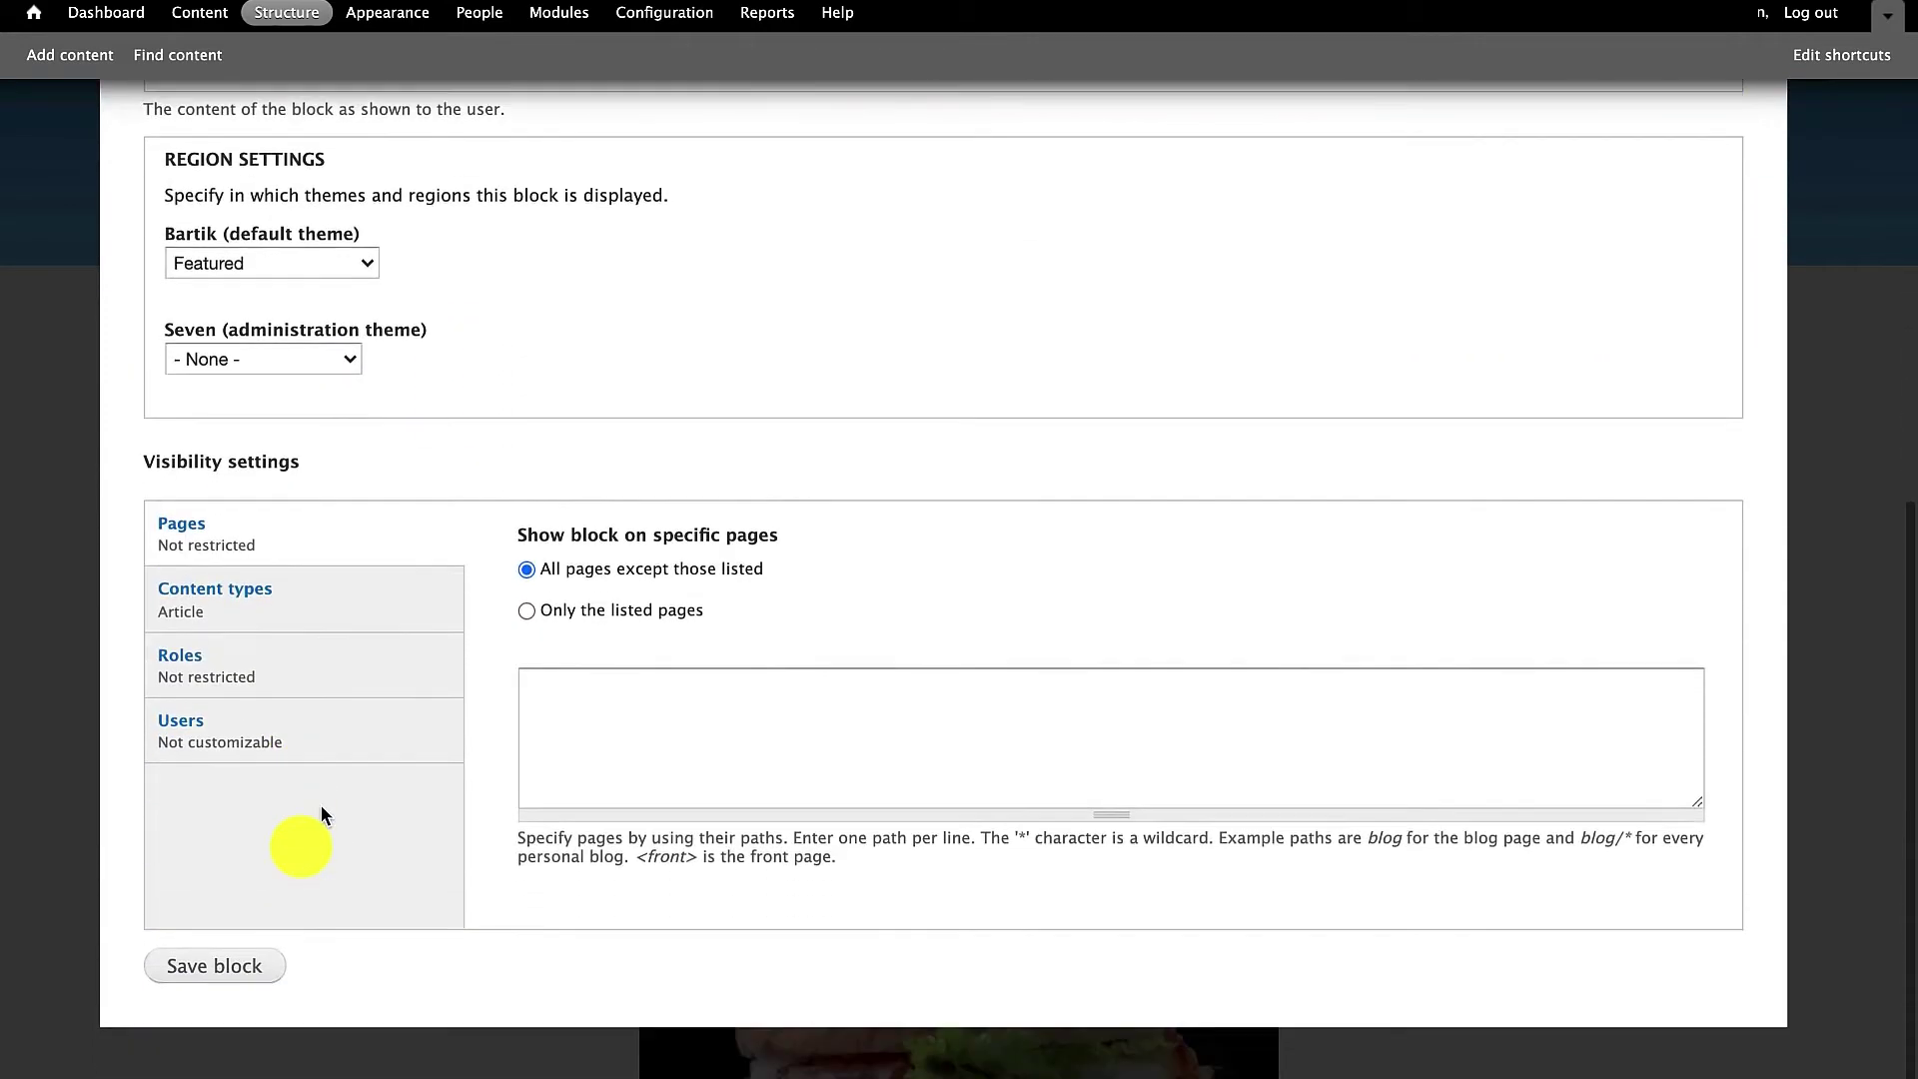
left_click(232, 965)
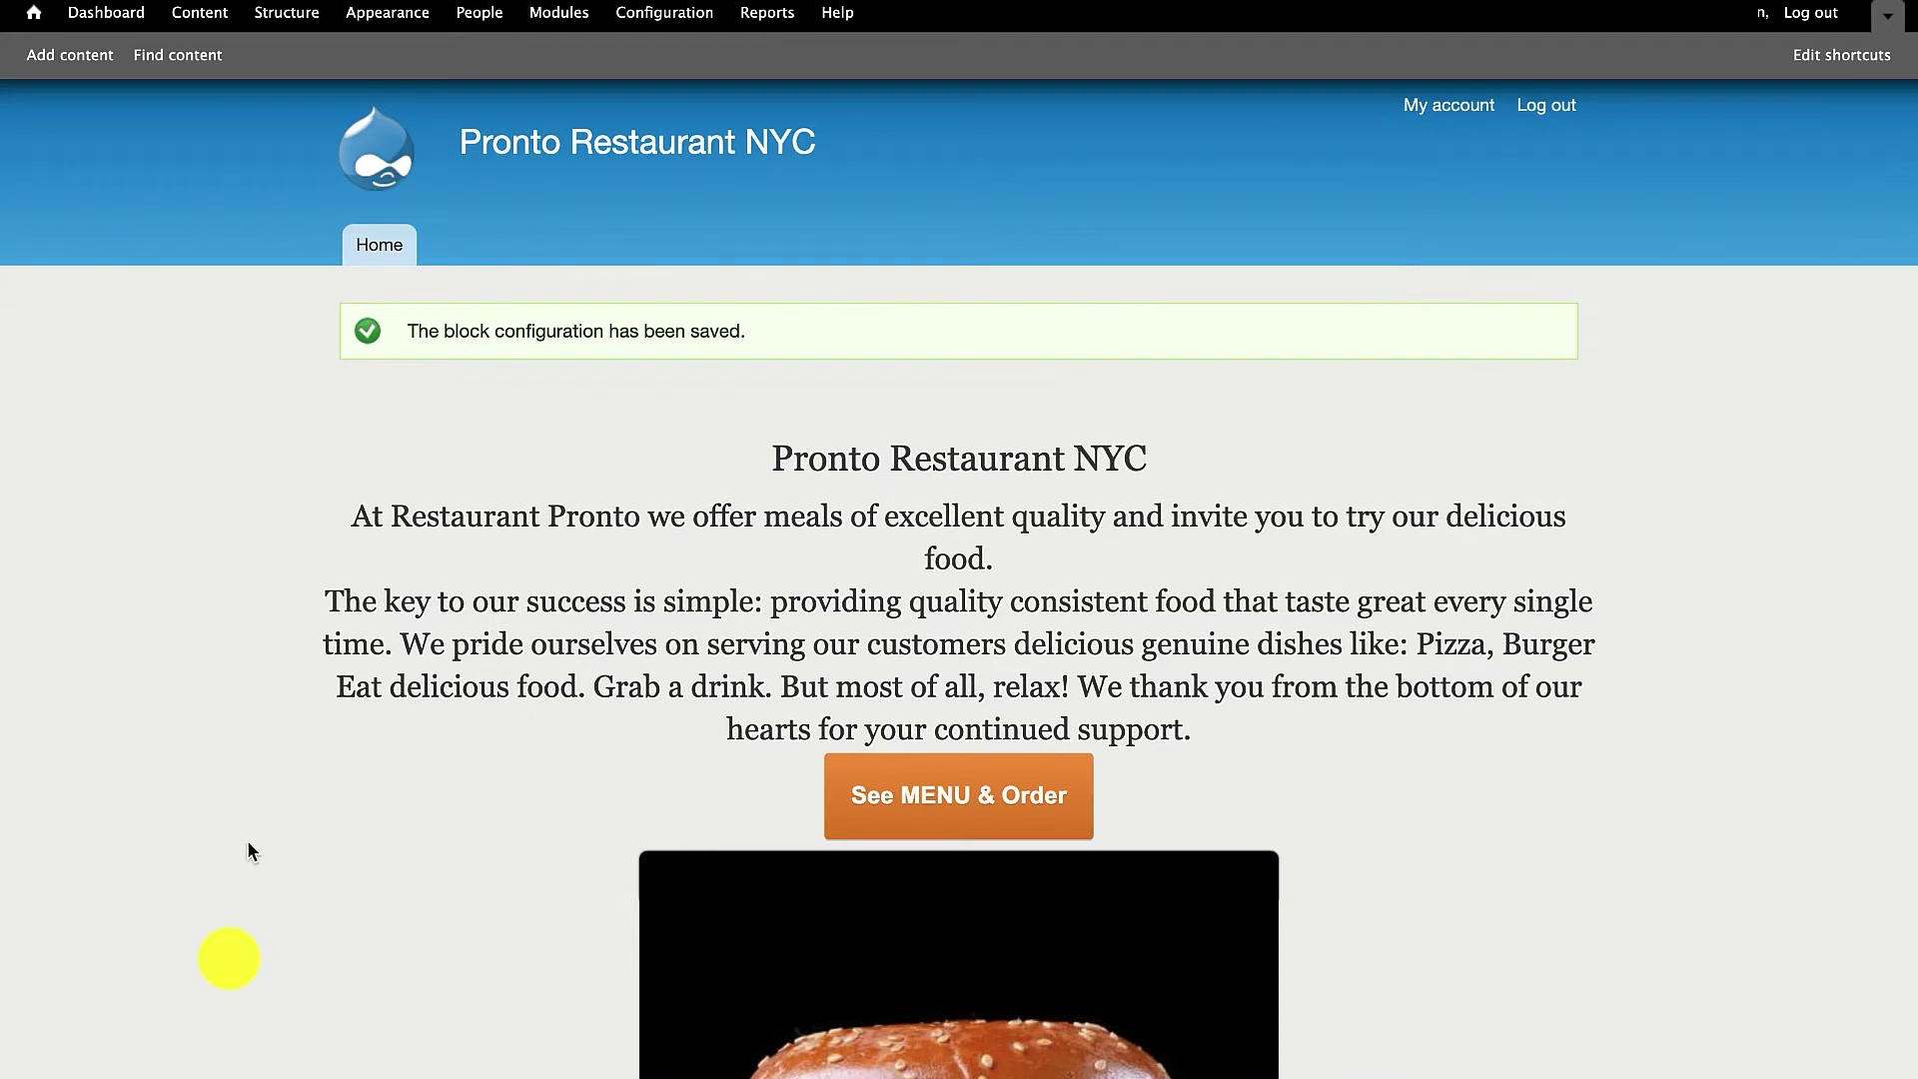
Try the Drupal homepage's See MENU & Order button and browse the Appetizers and Specialty Pizzas menu.
left_click(939, 804)
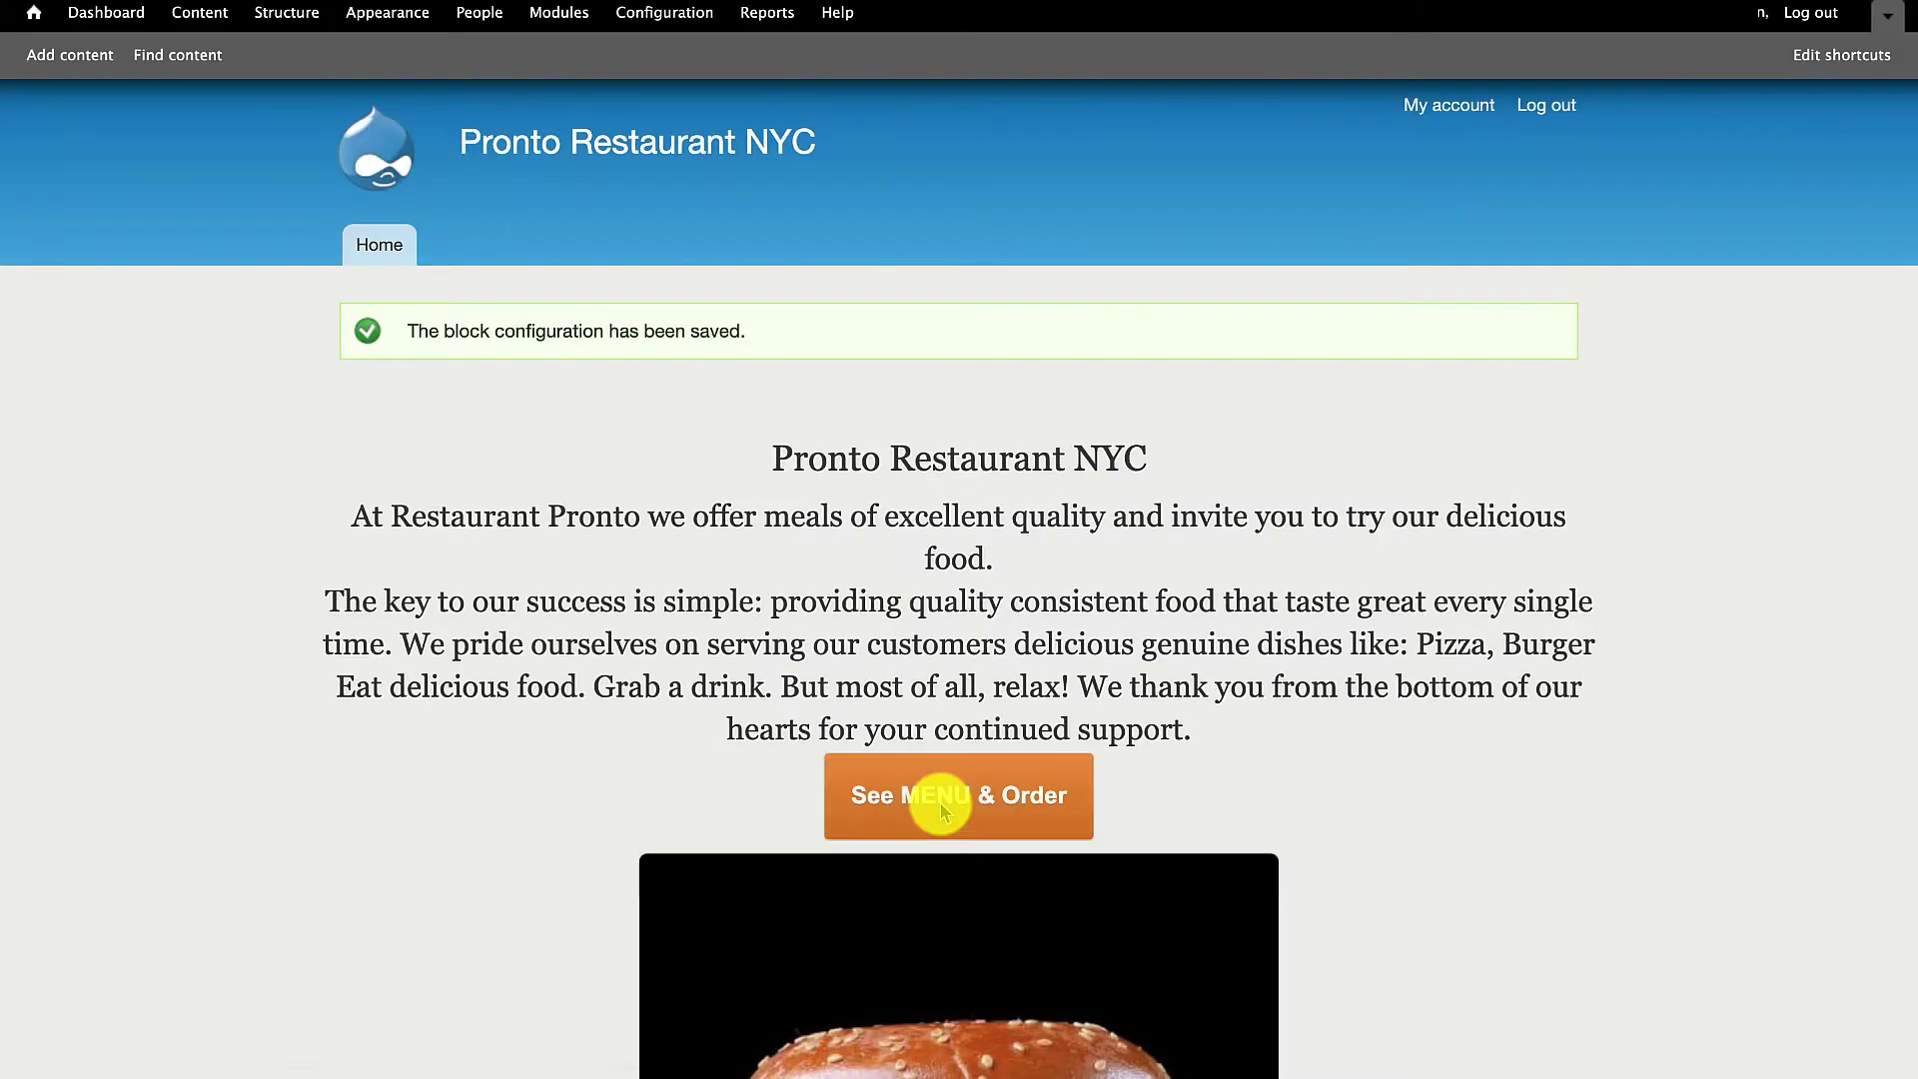
left_click(944, 811)
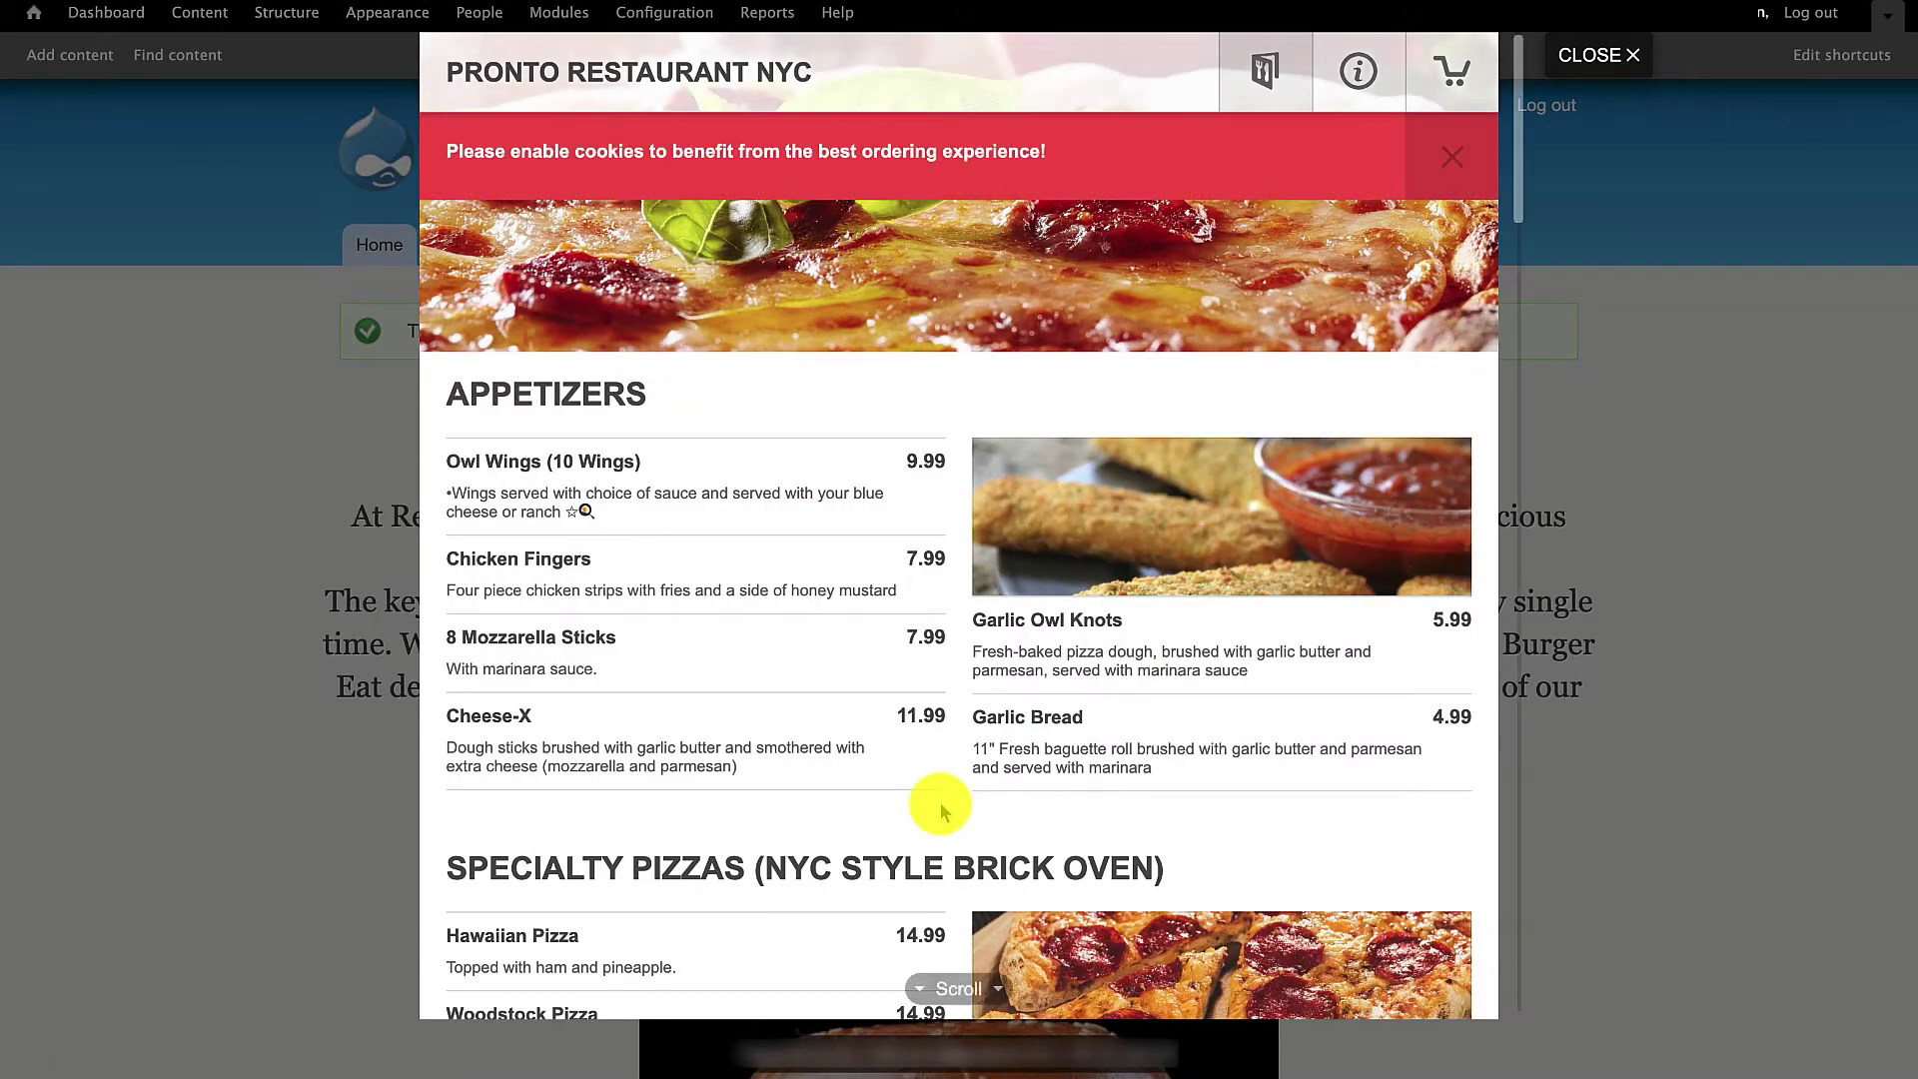
scroll(944, 811, "down", 3)
scroll(943, 811, "up", 2)
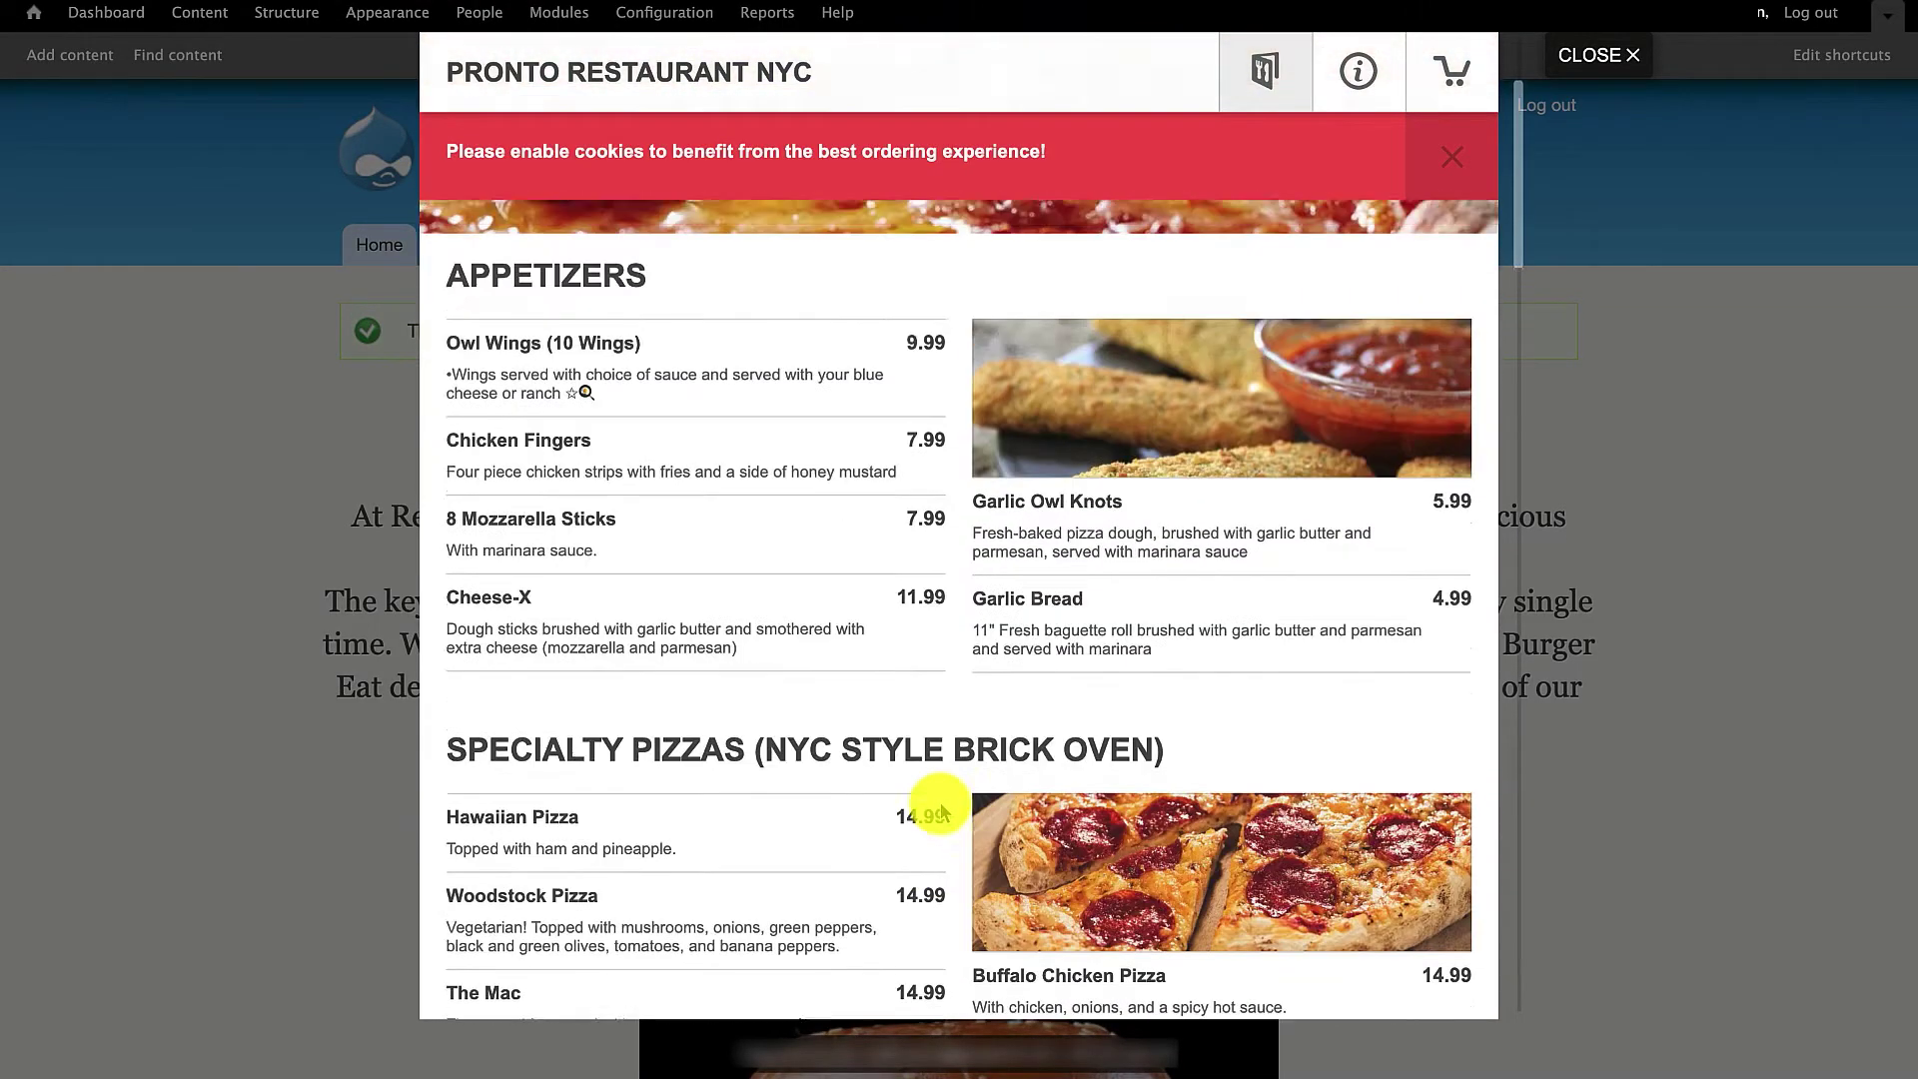
scroll(944, 811, "up", 2)
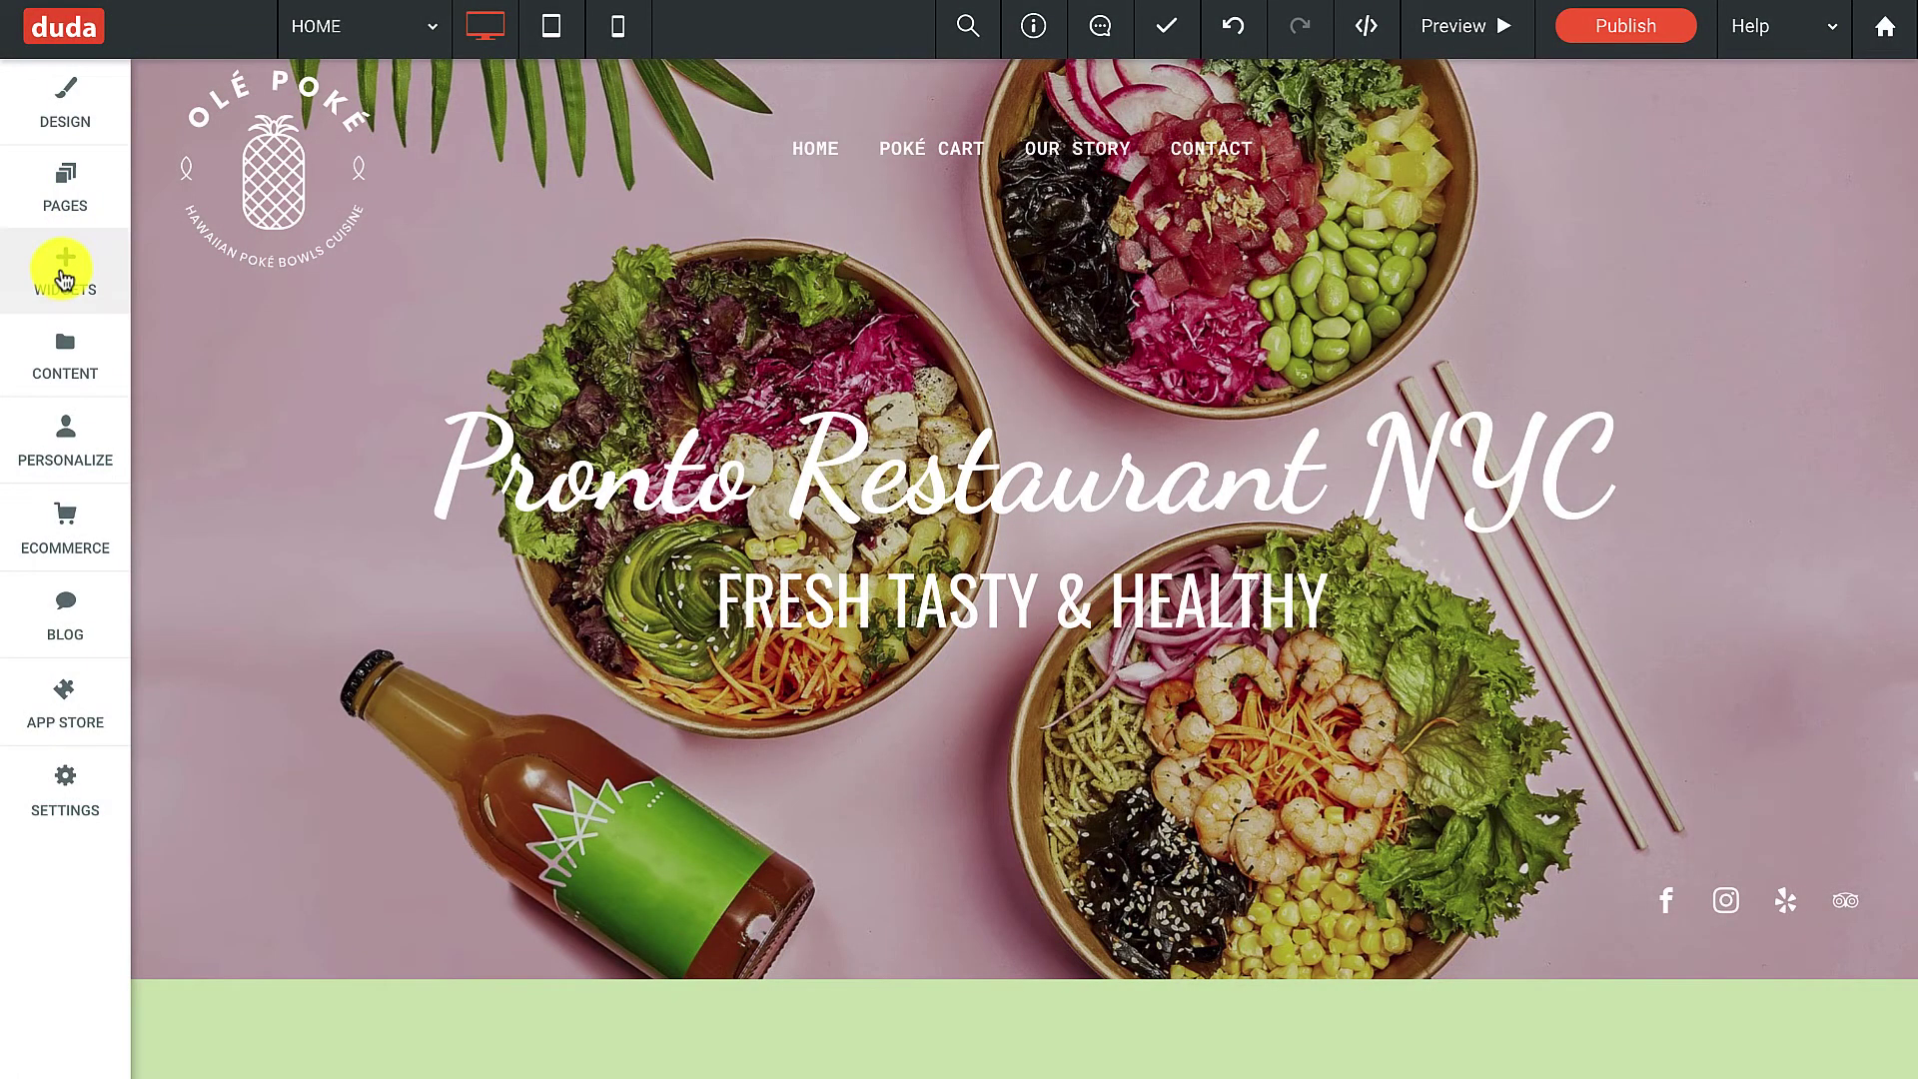
Drop an HTML widget under FRESH TASTY & HEALTHY, replace its placeholder with the ordering code, and publish.
left_click(61, 270)
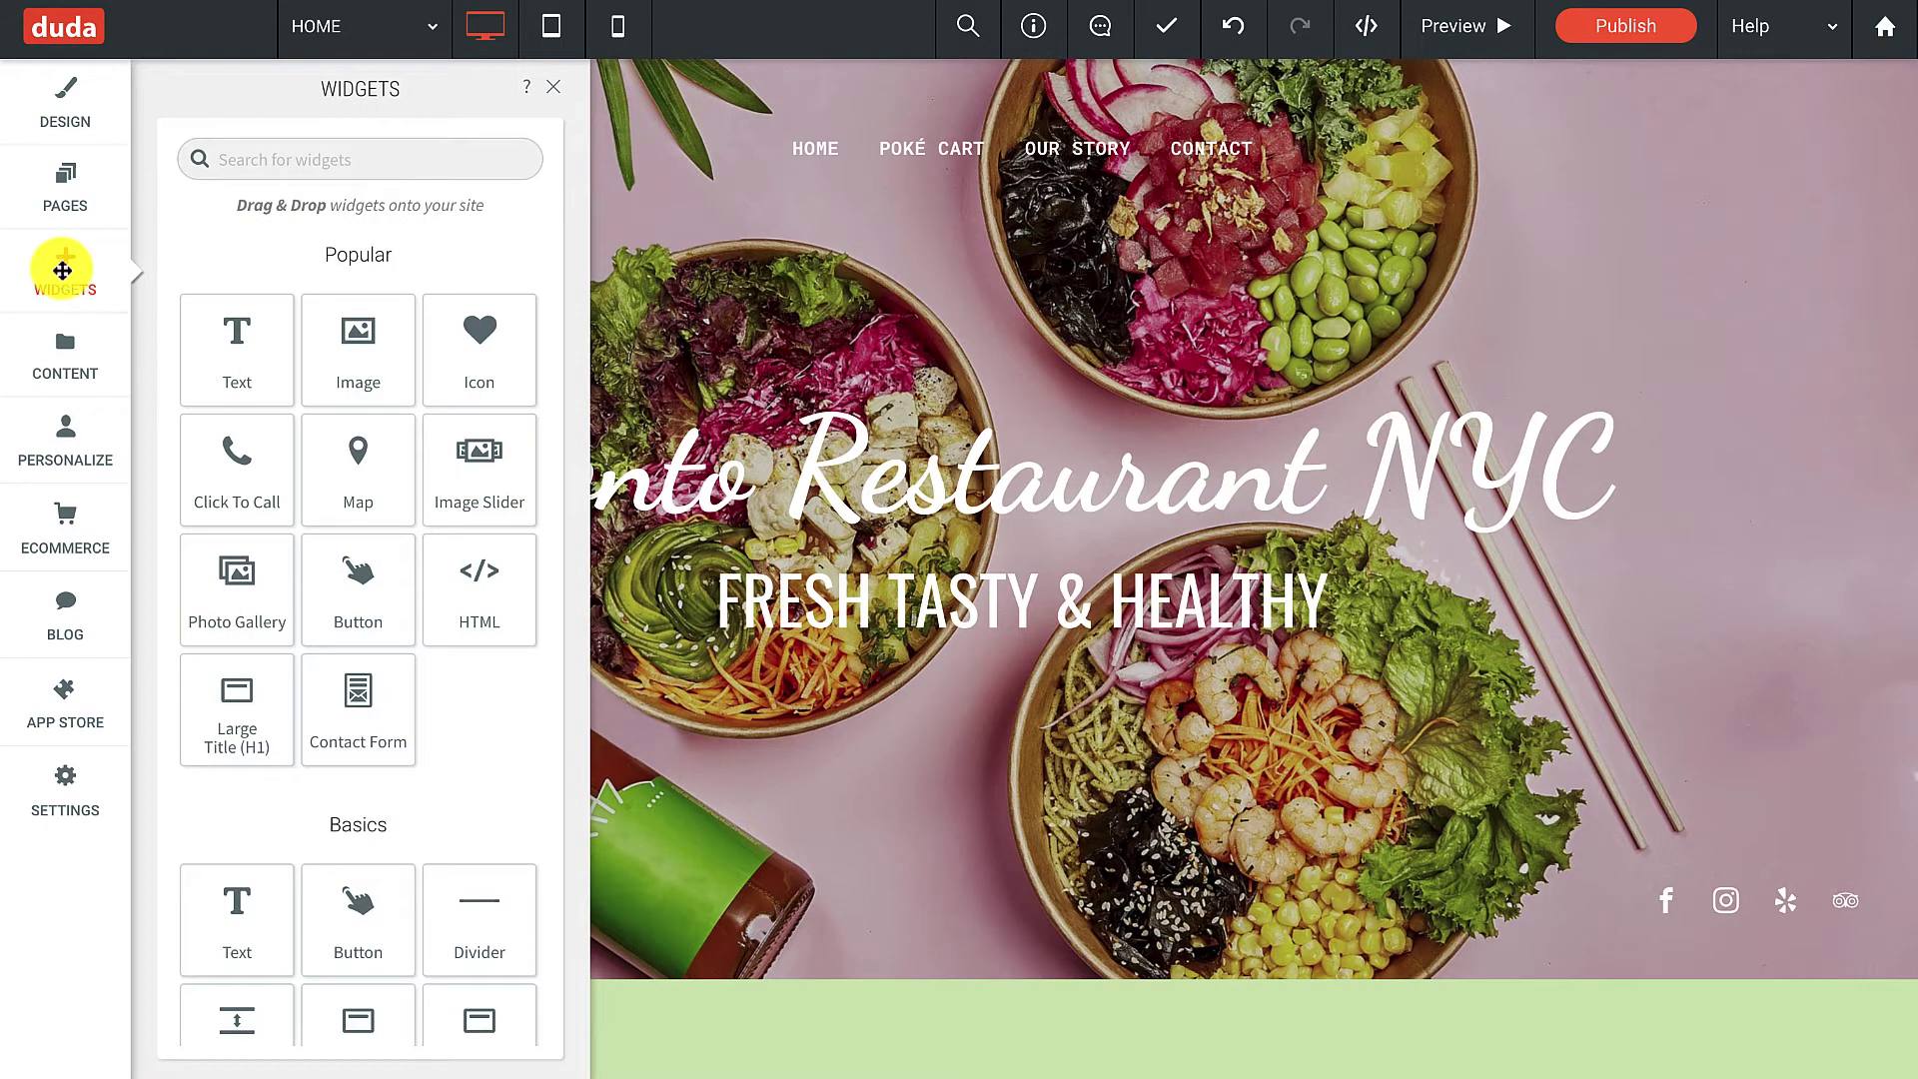
mouse_move(454, 577)
left_mouse_down()
mouse_move(530, 612)
mouse_move(903, 674)
mouse_move(454, 577)
left_mouse_up()
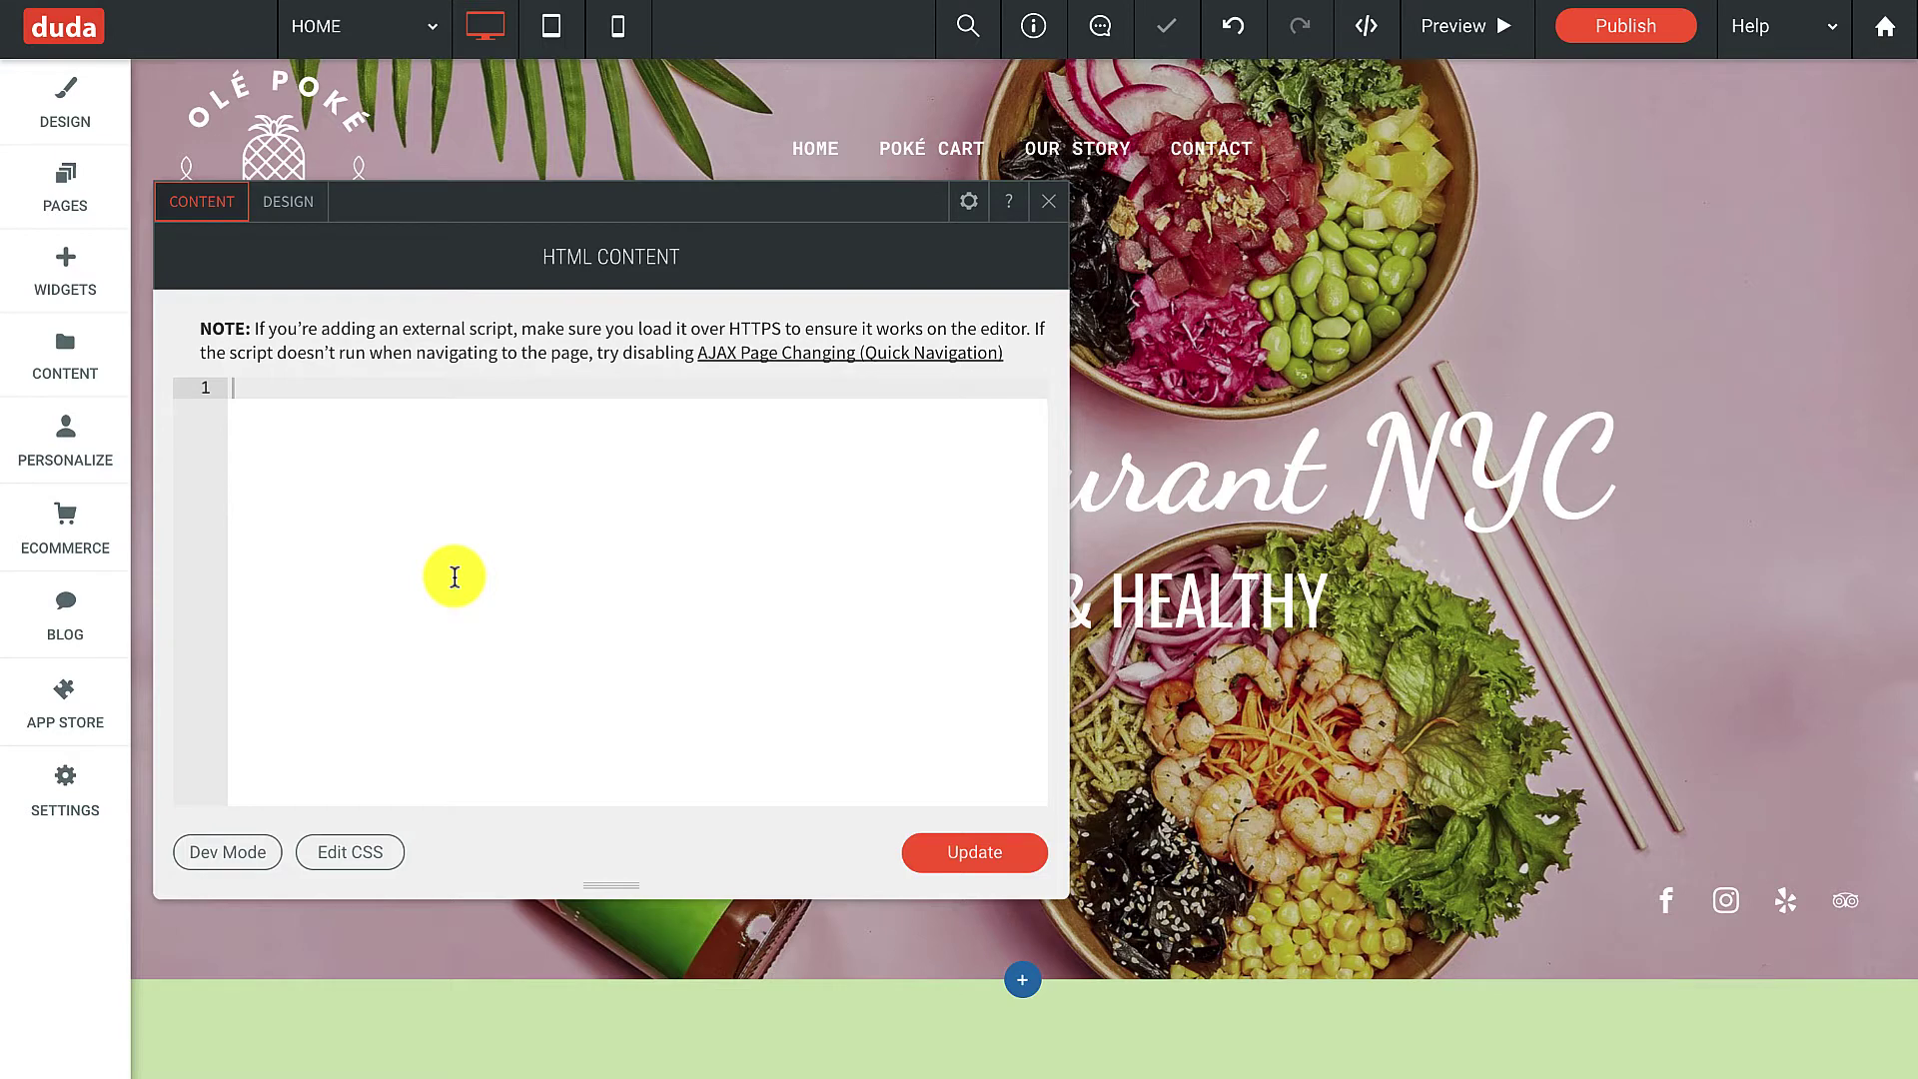
left_click_drag(639, 402, 210, 385)
key("BackSpace")
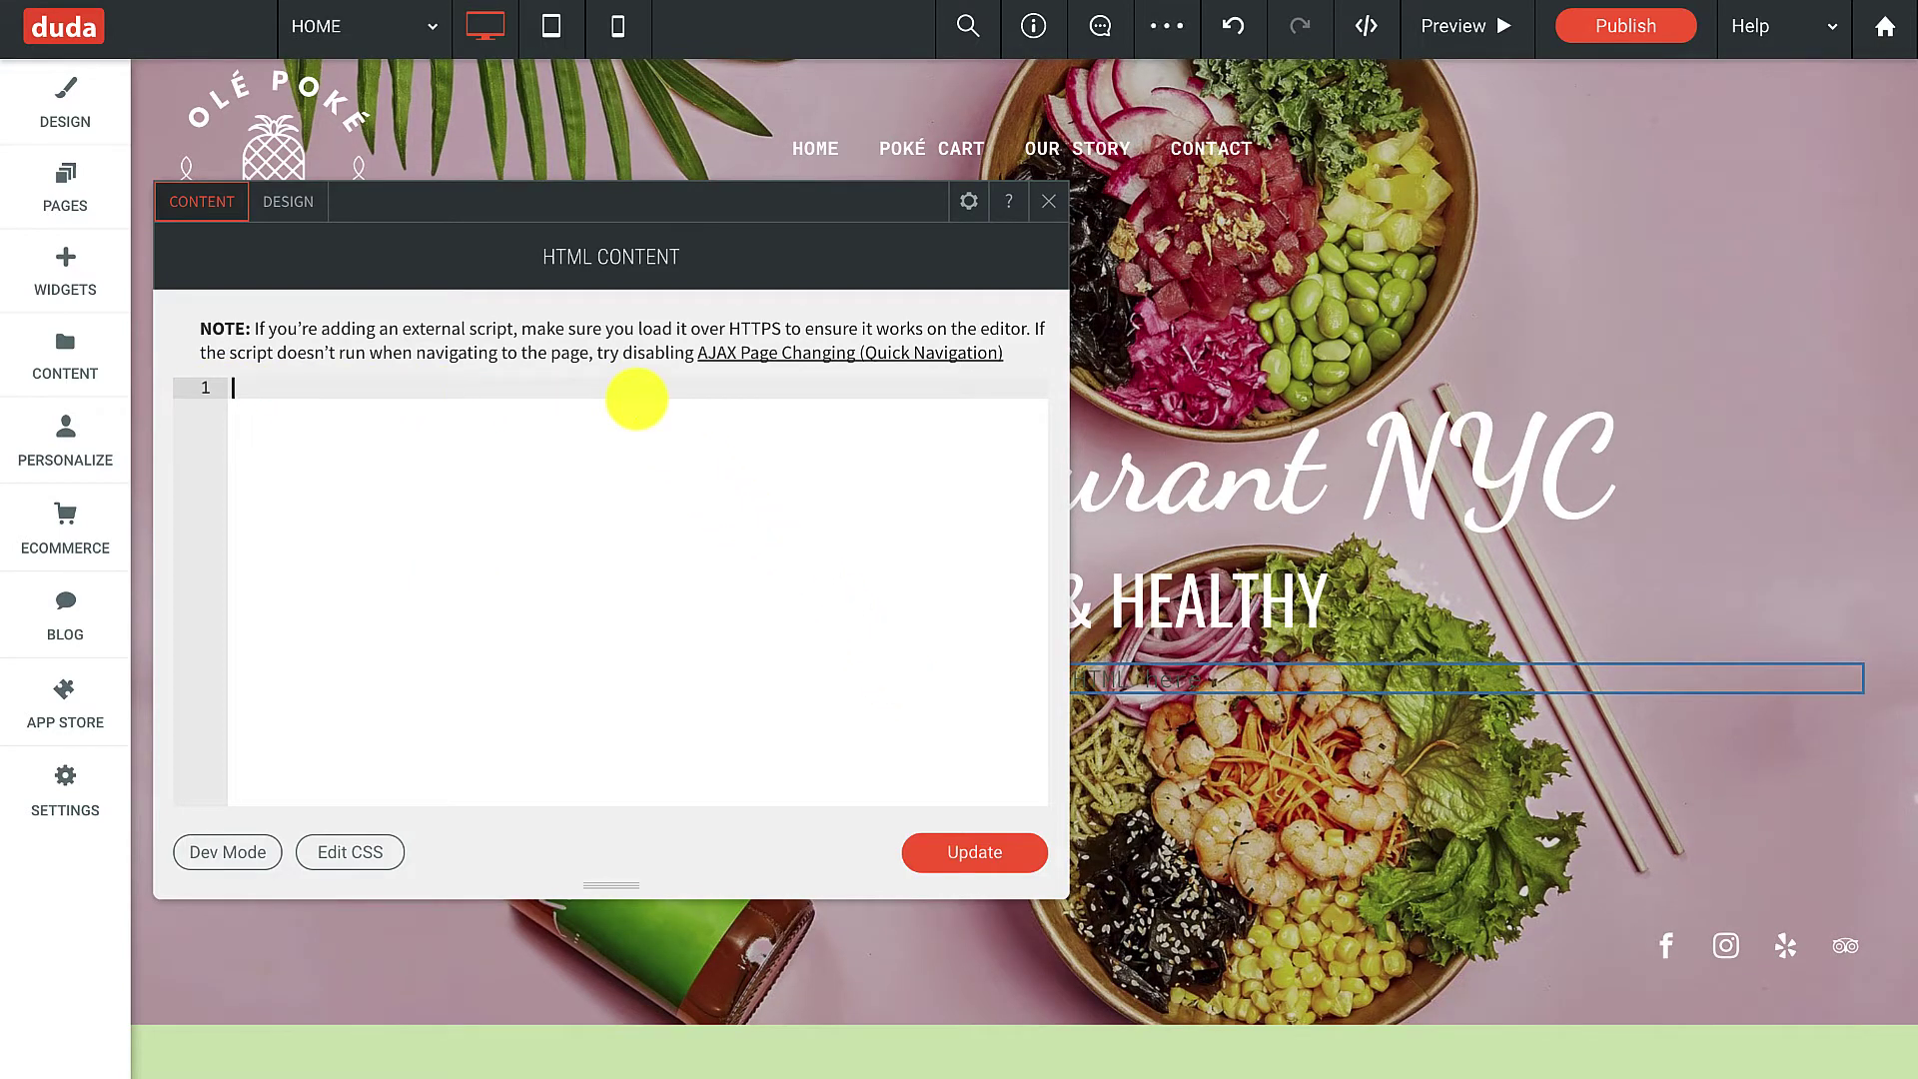
key("ctrl+v")
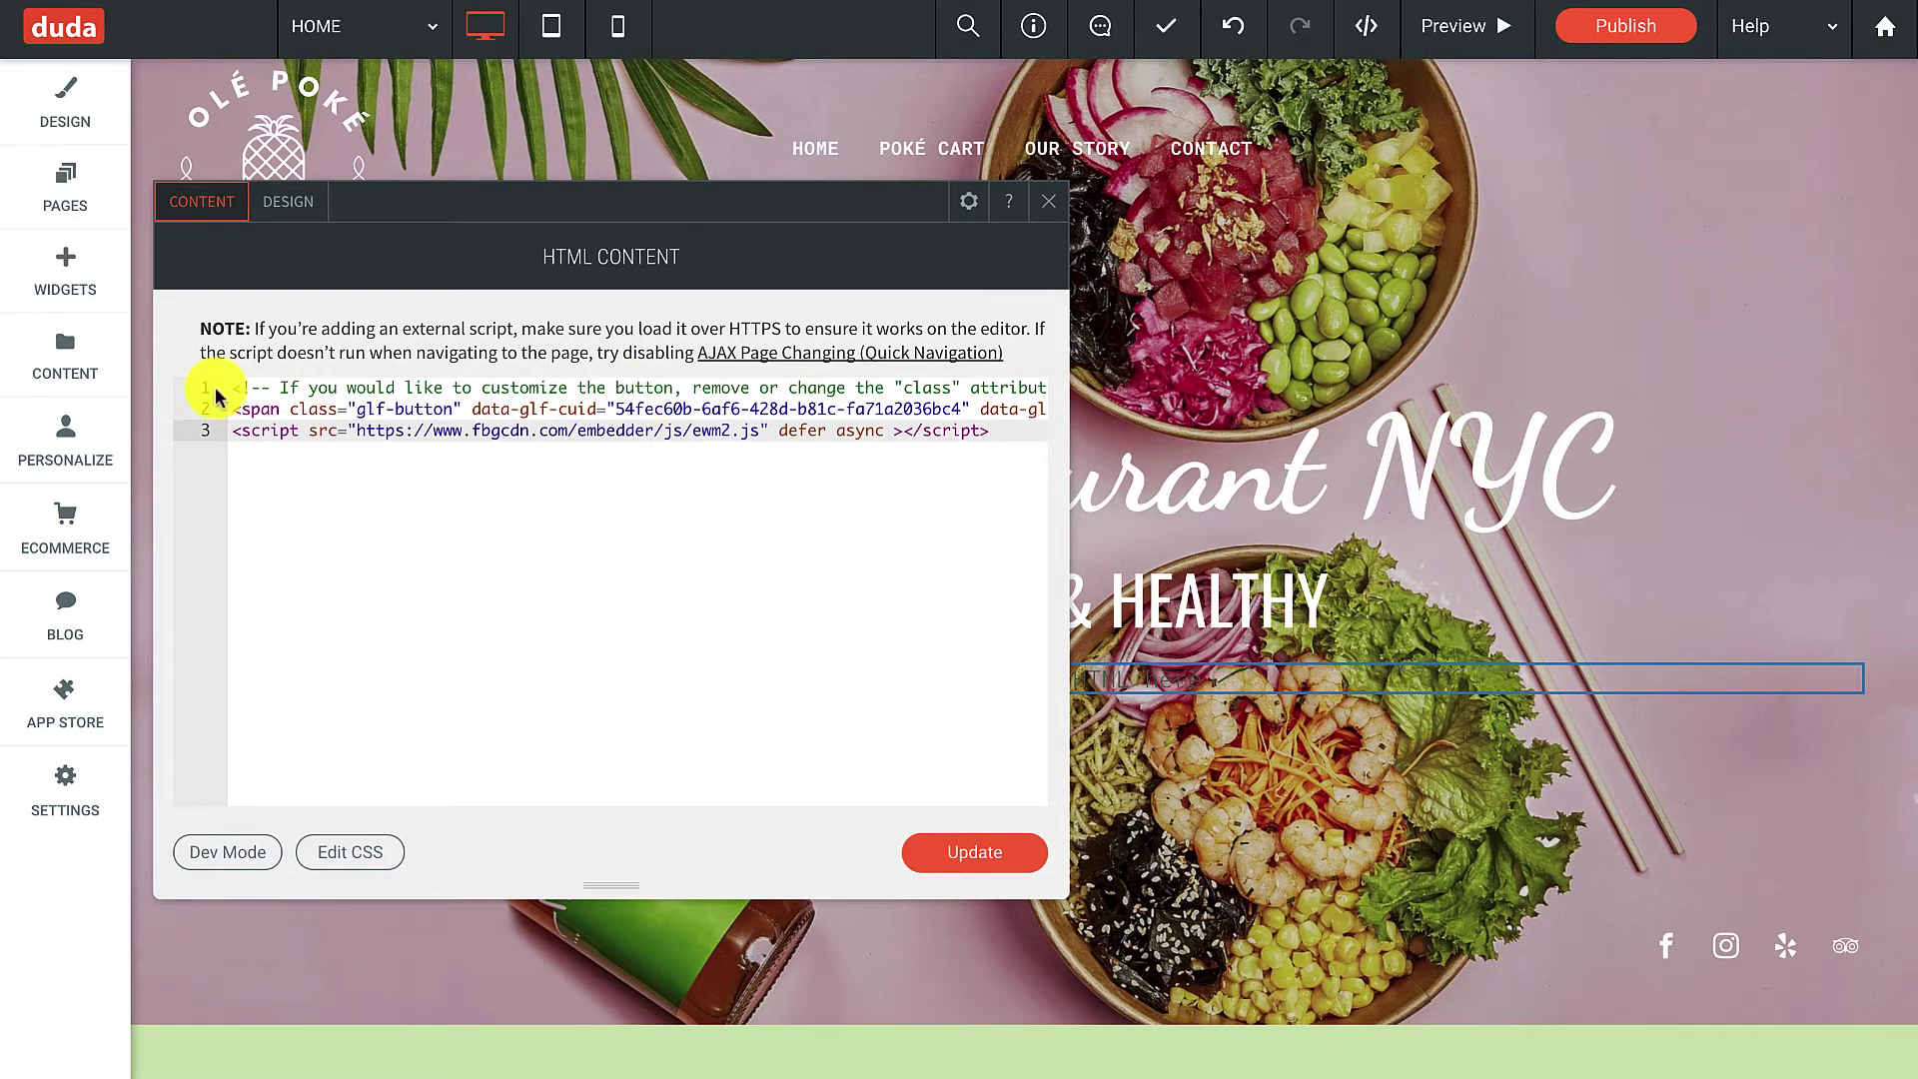
left_click(994, 853)
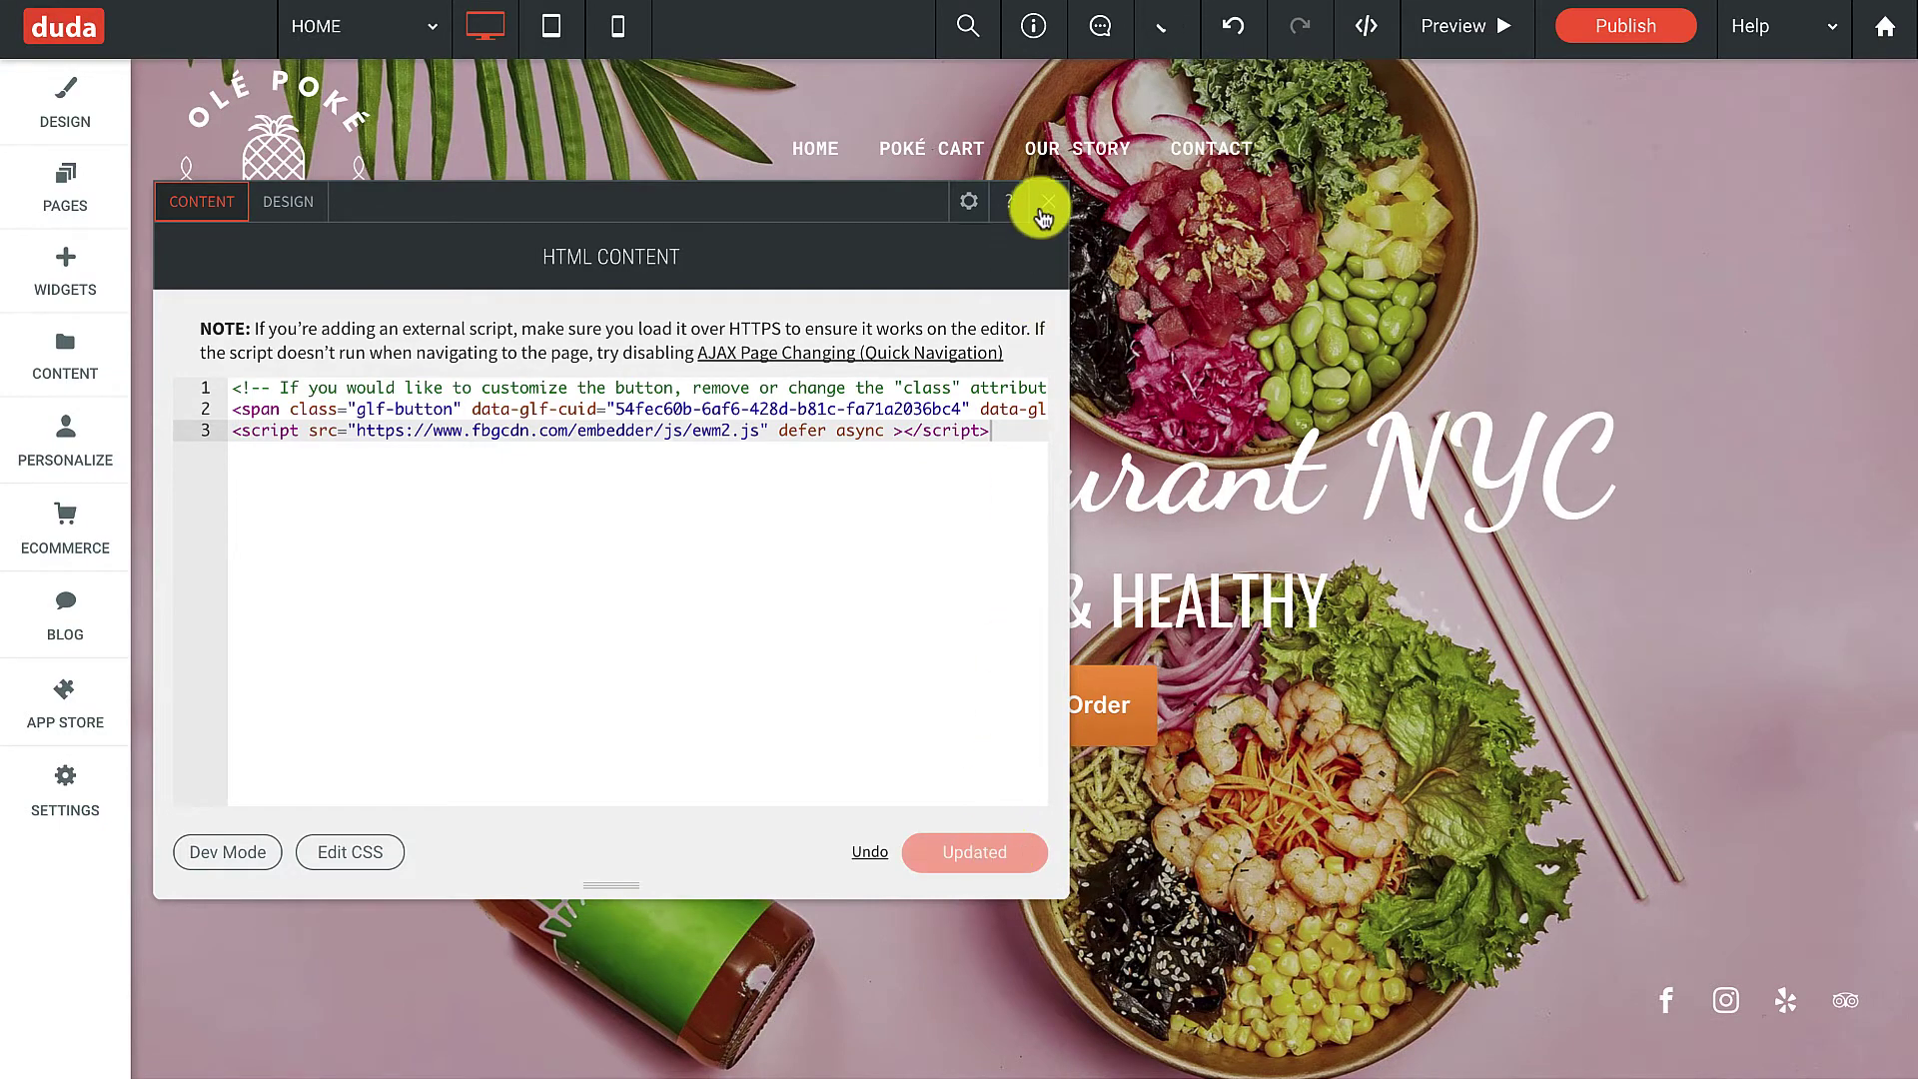
left_click(1044, 206)
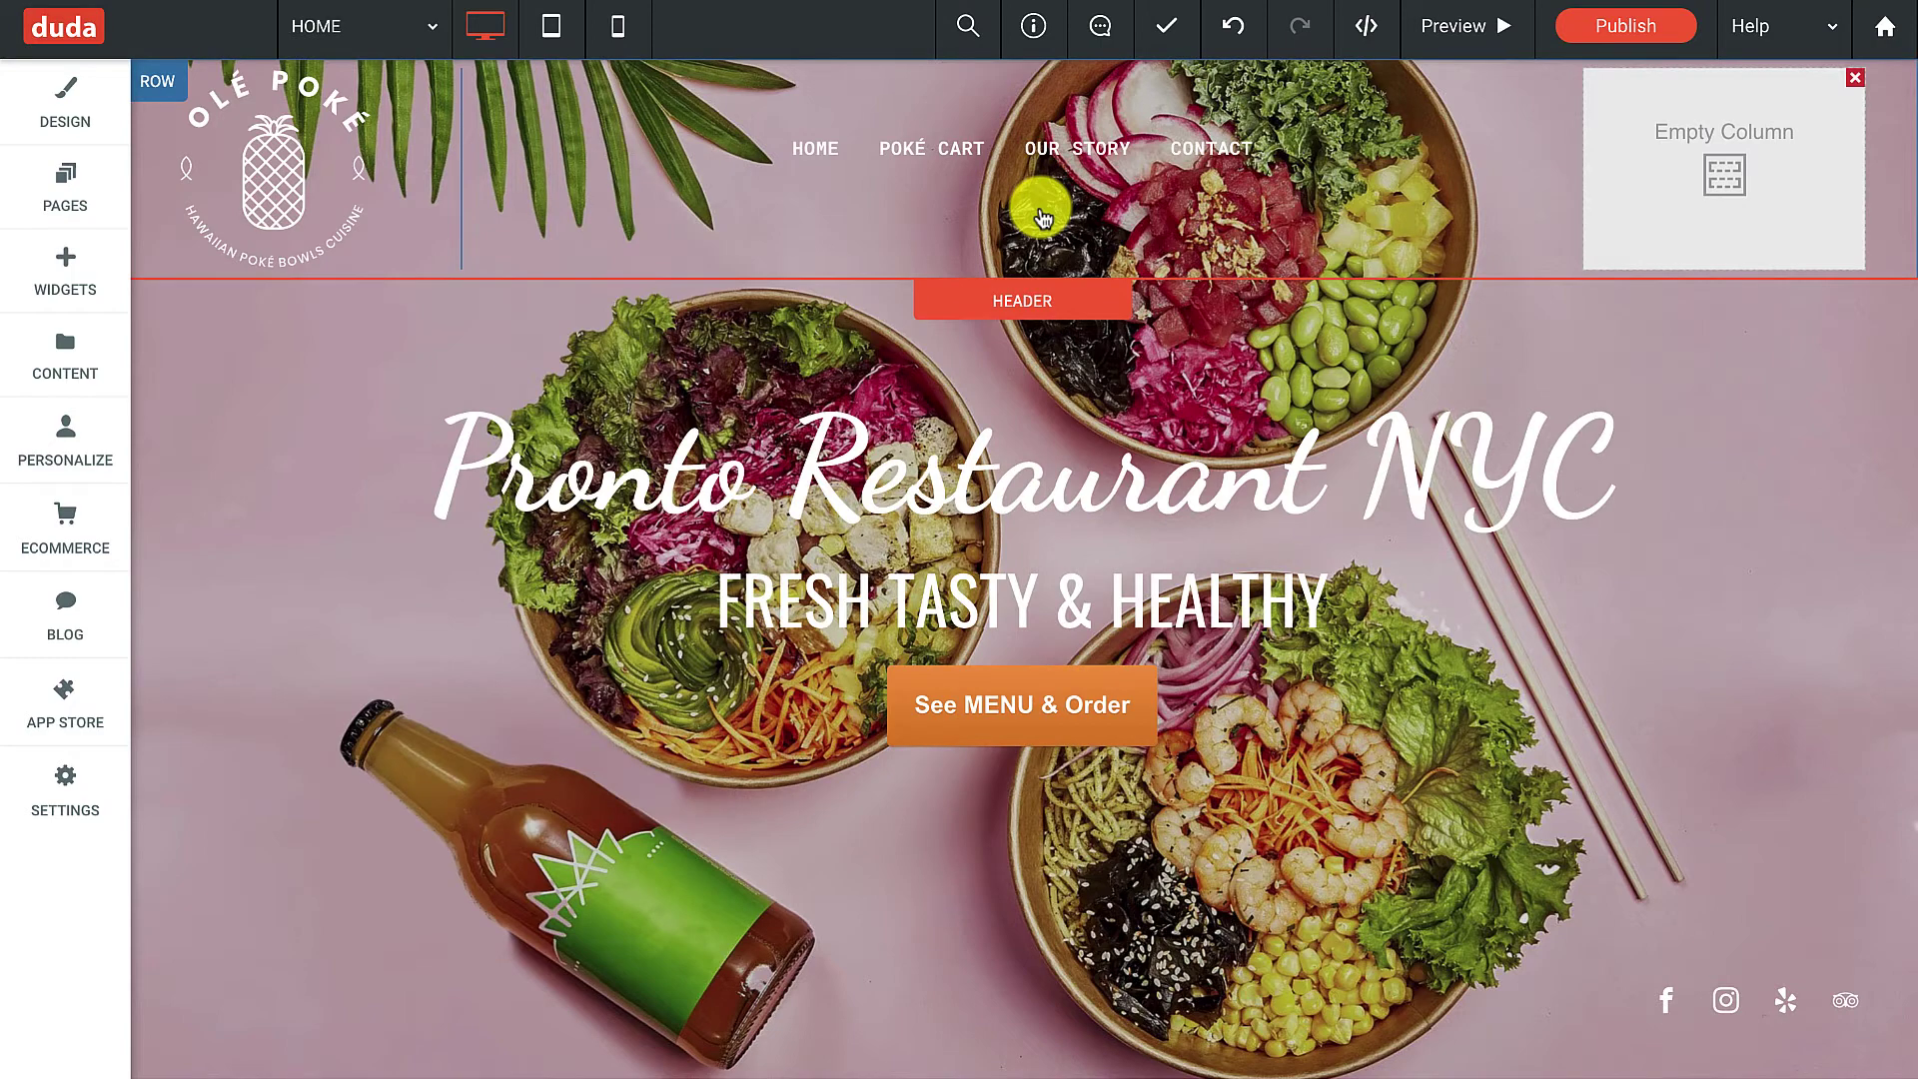
left_click(1616, 38)
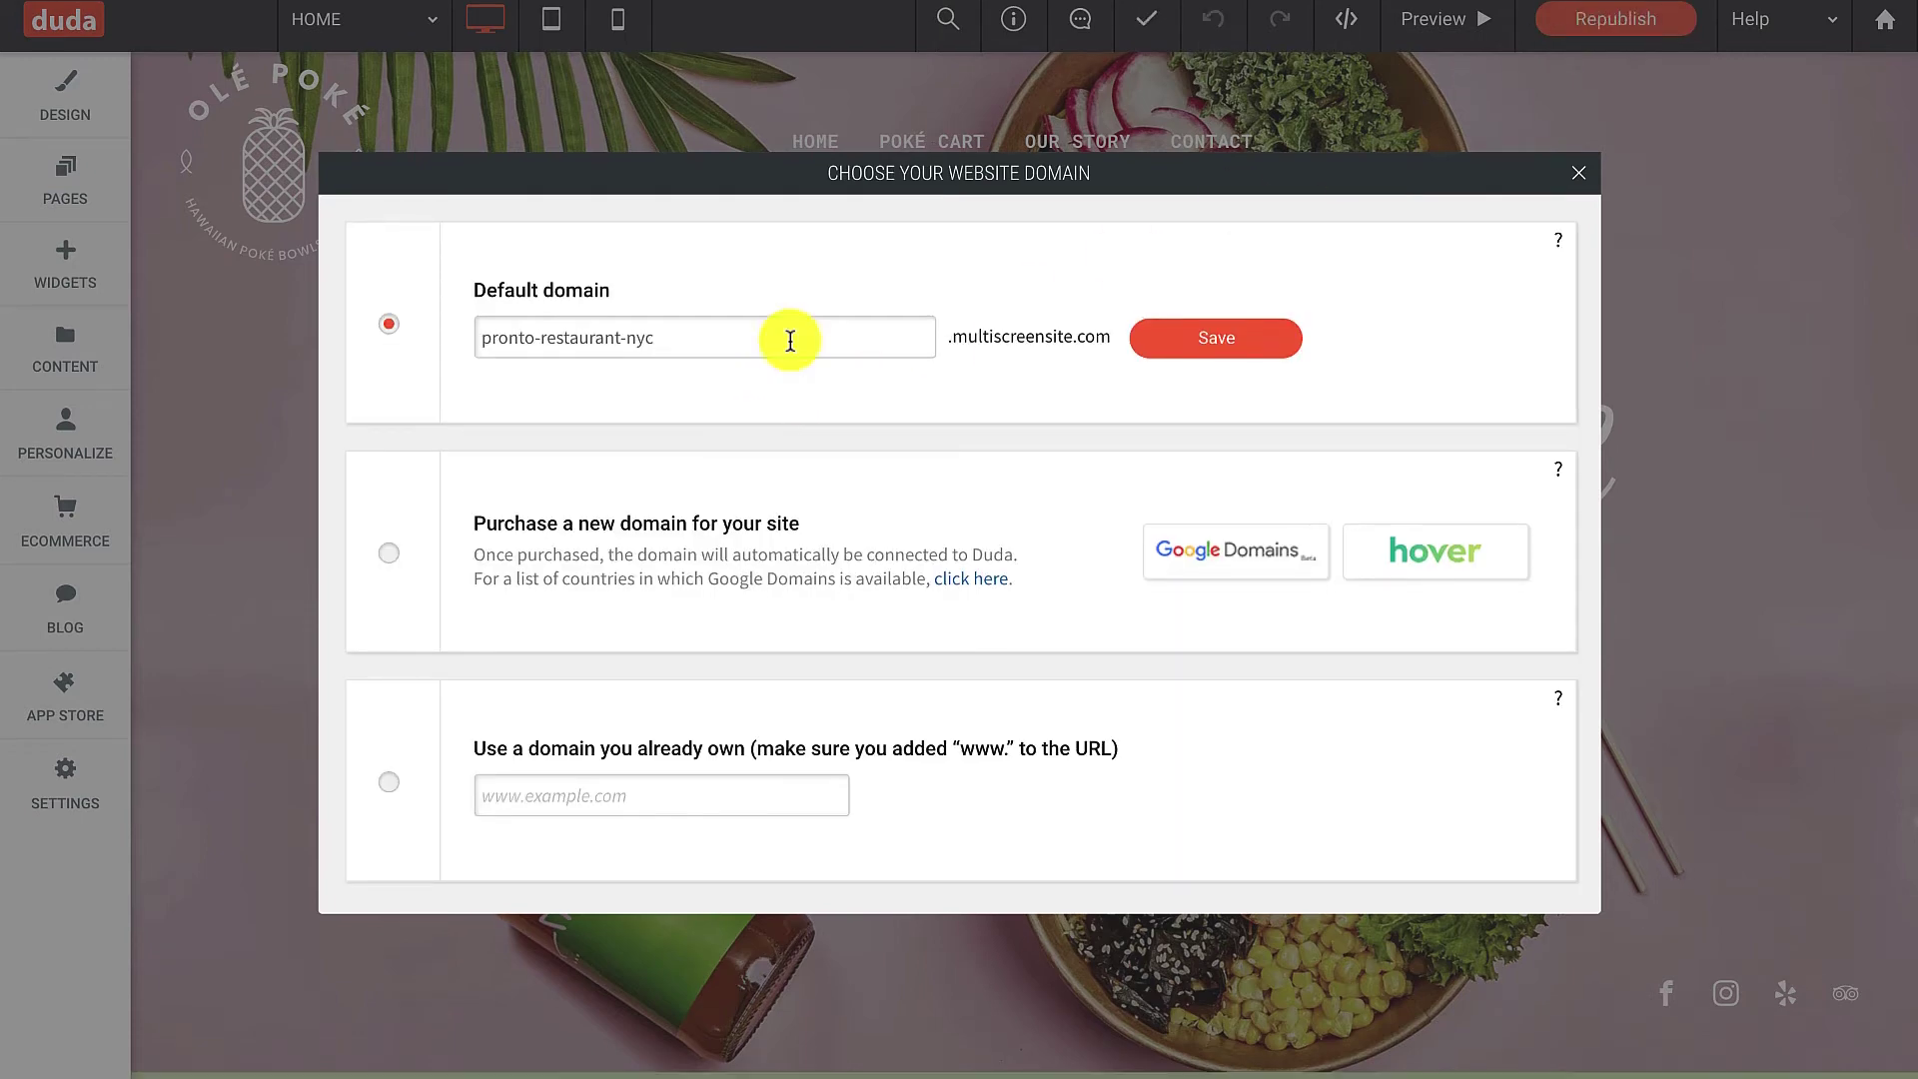
Finish publishing on the default domain, open the live Duda site and try its See MENU & Order button.
left_click(1287, 349)
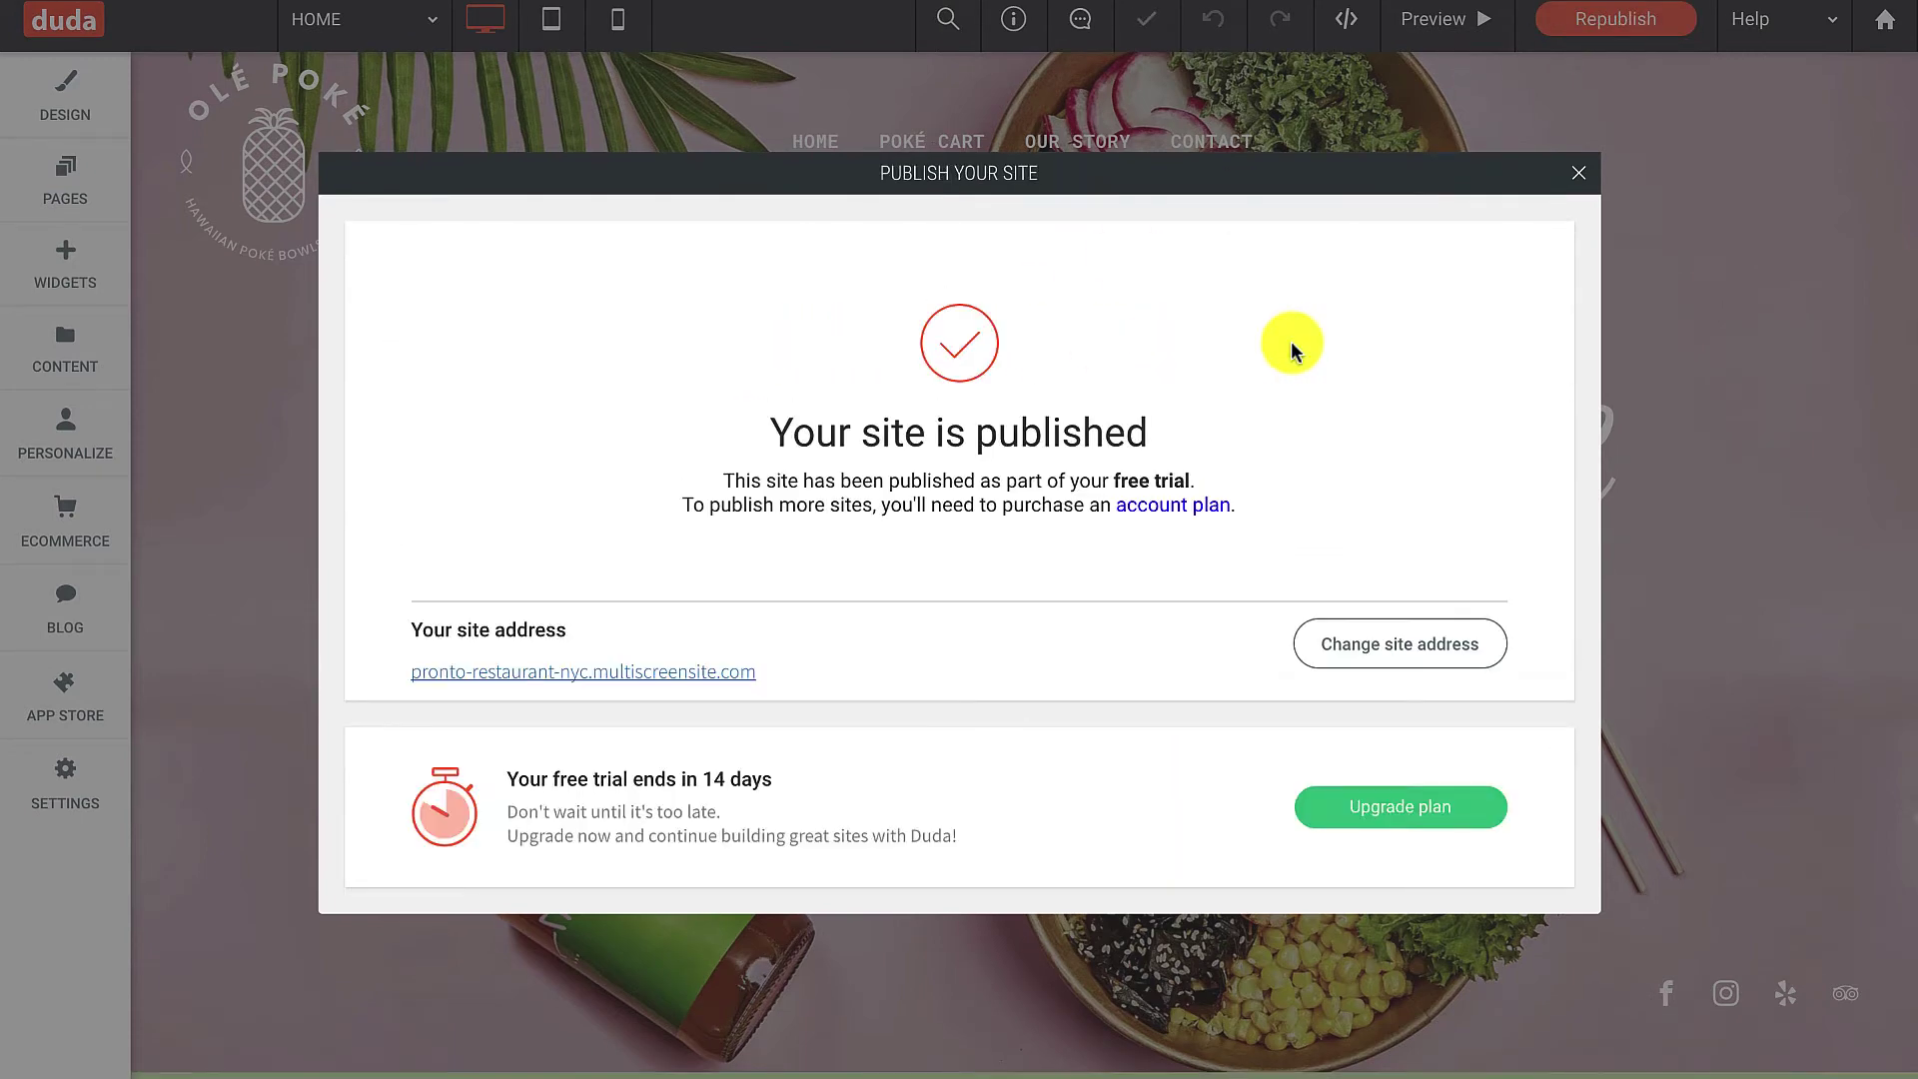
left_click(705, 675)
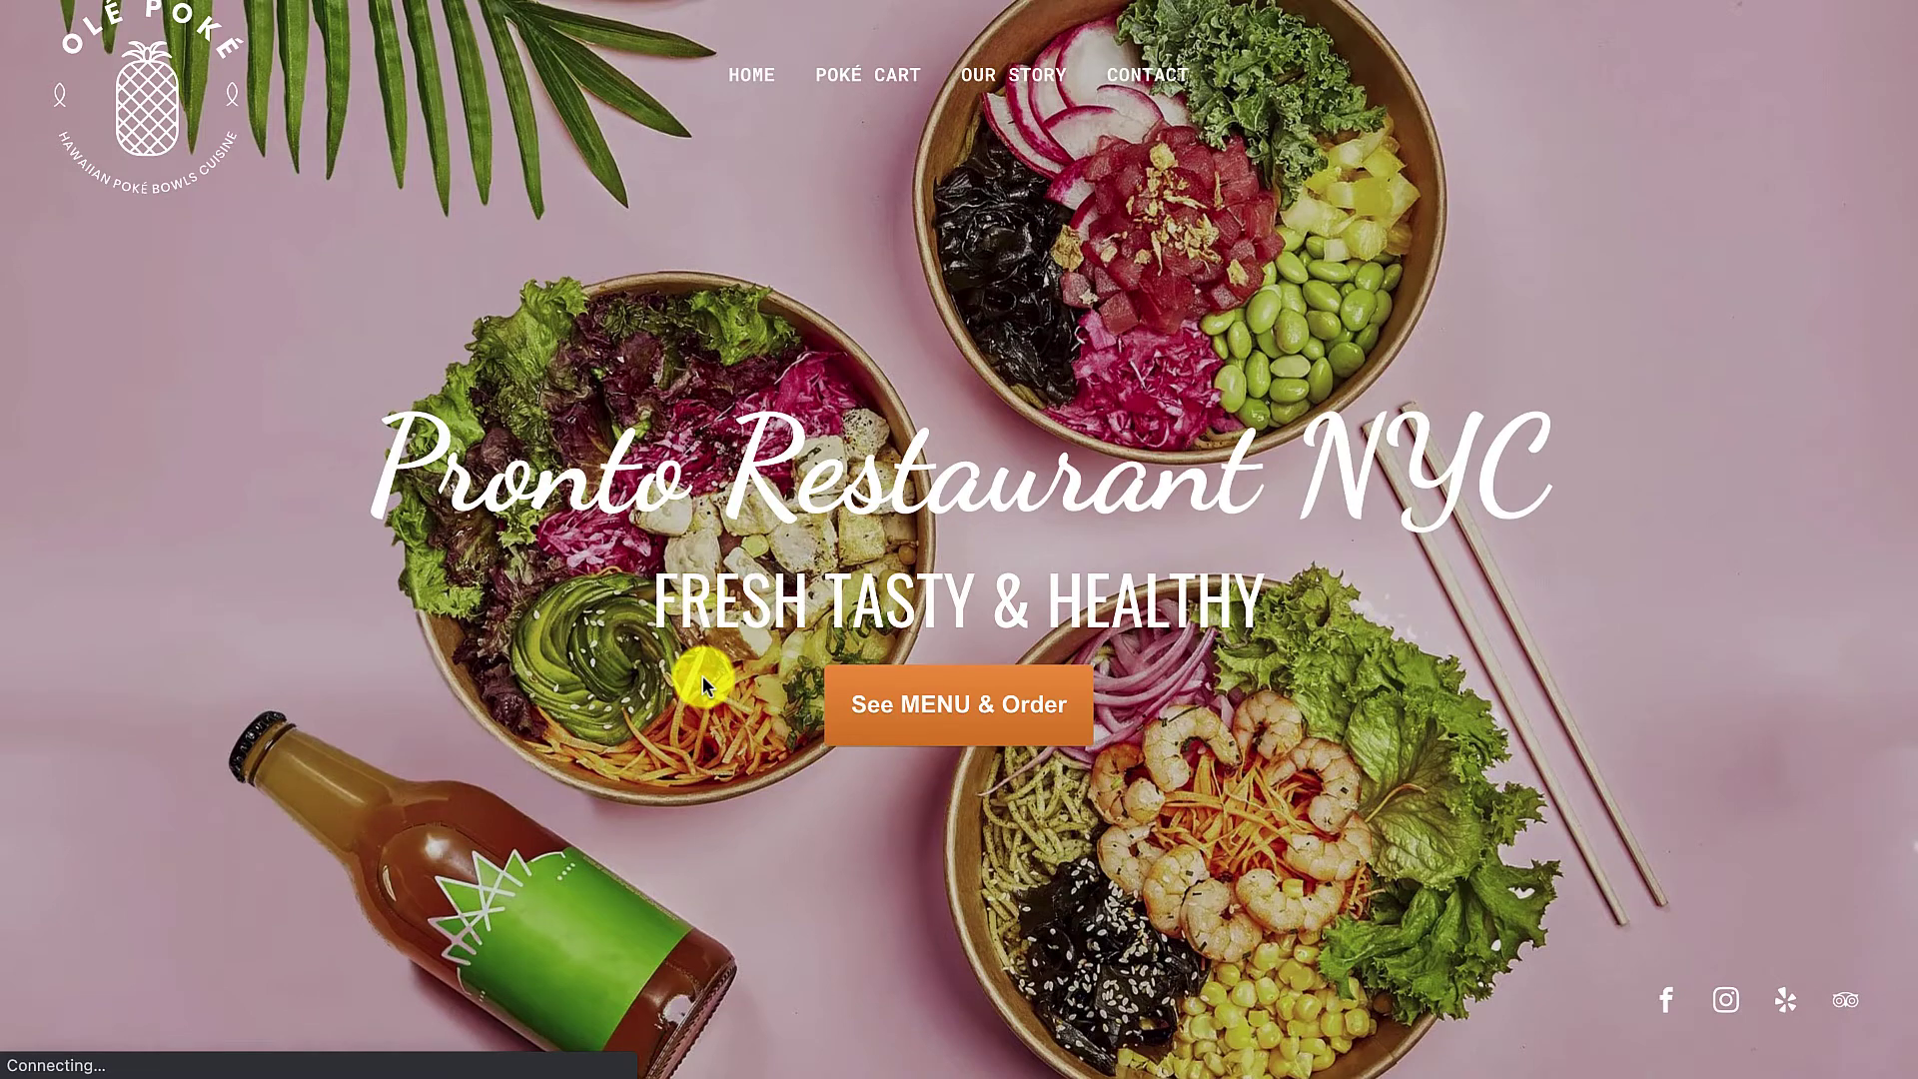
left_click(950, 702)
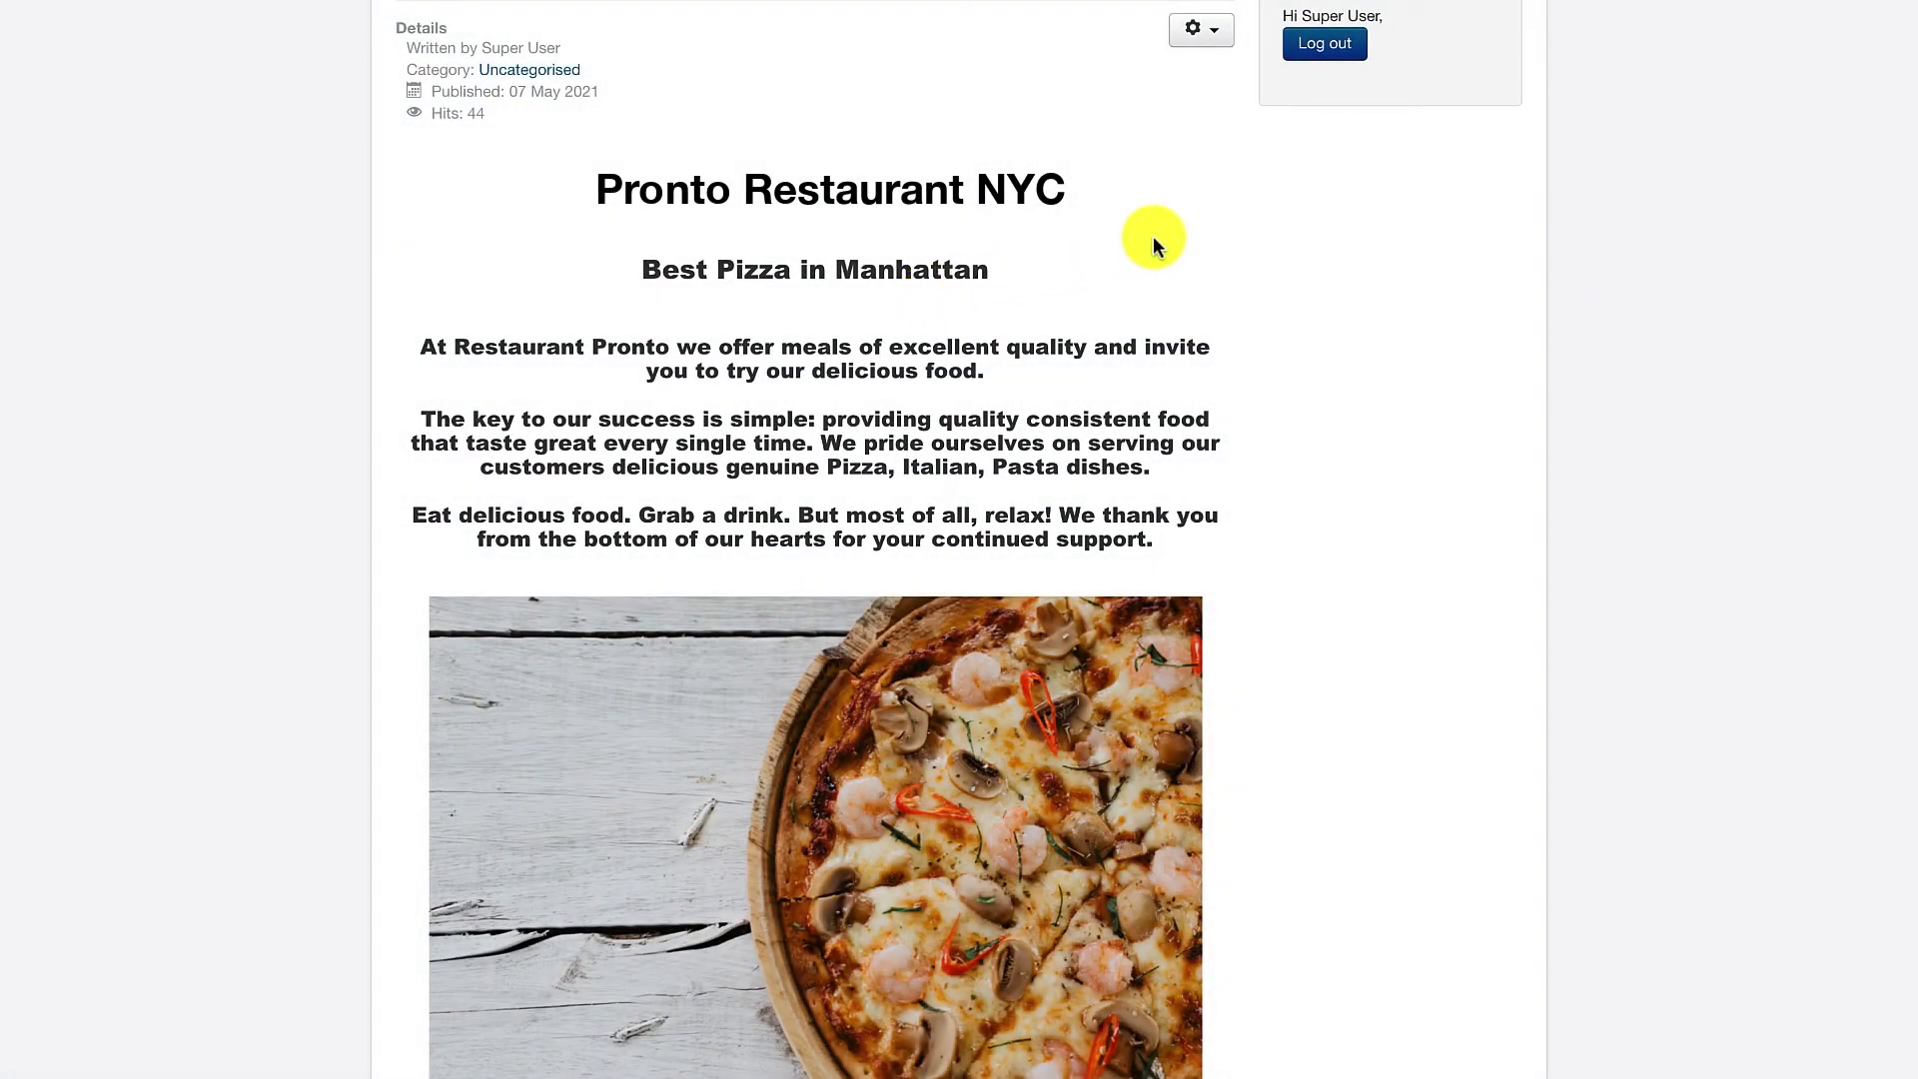
Paste the ordering code after the </h1> heading of the Order Here! article, save, and test the button.
left_click(1175, 40)
left_click(1132, 100)
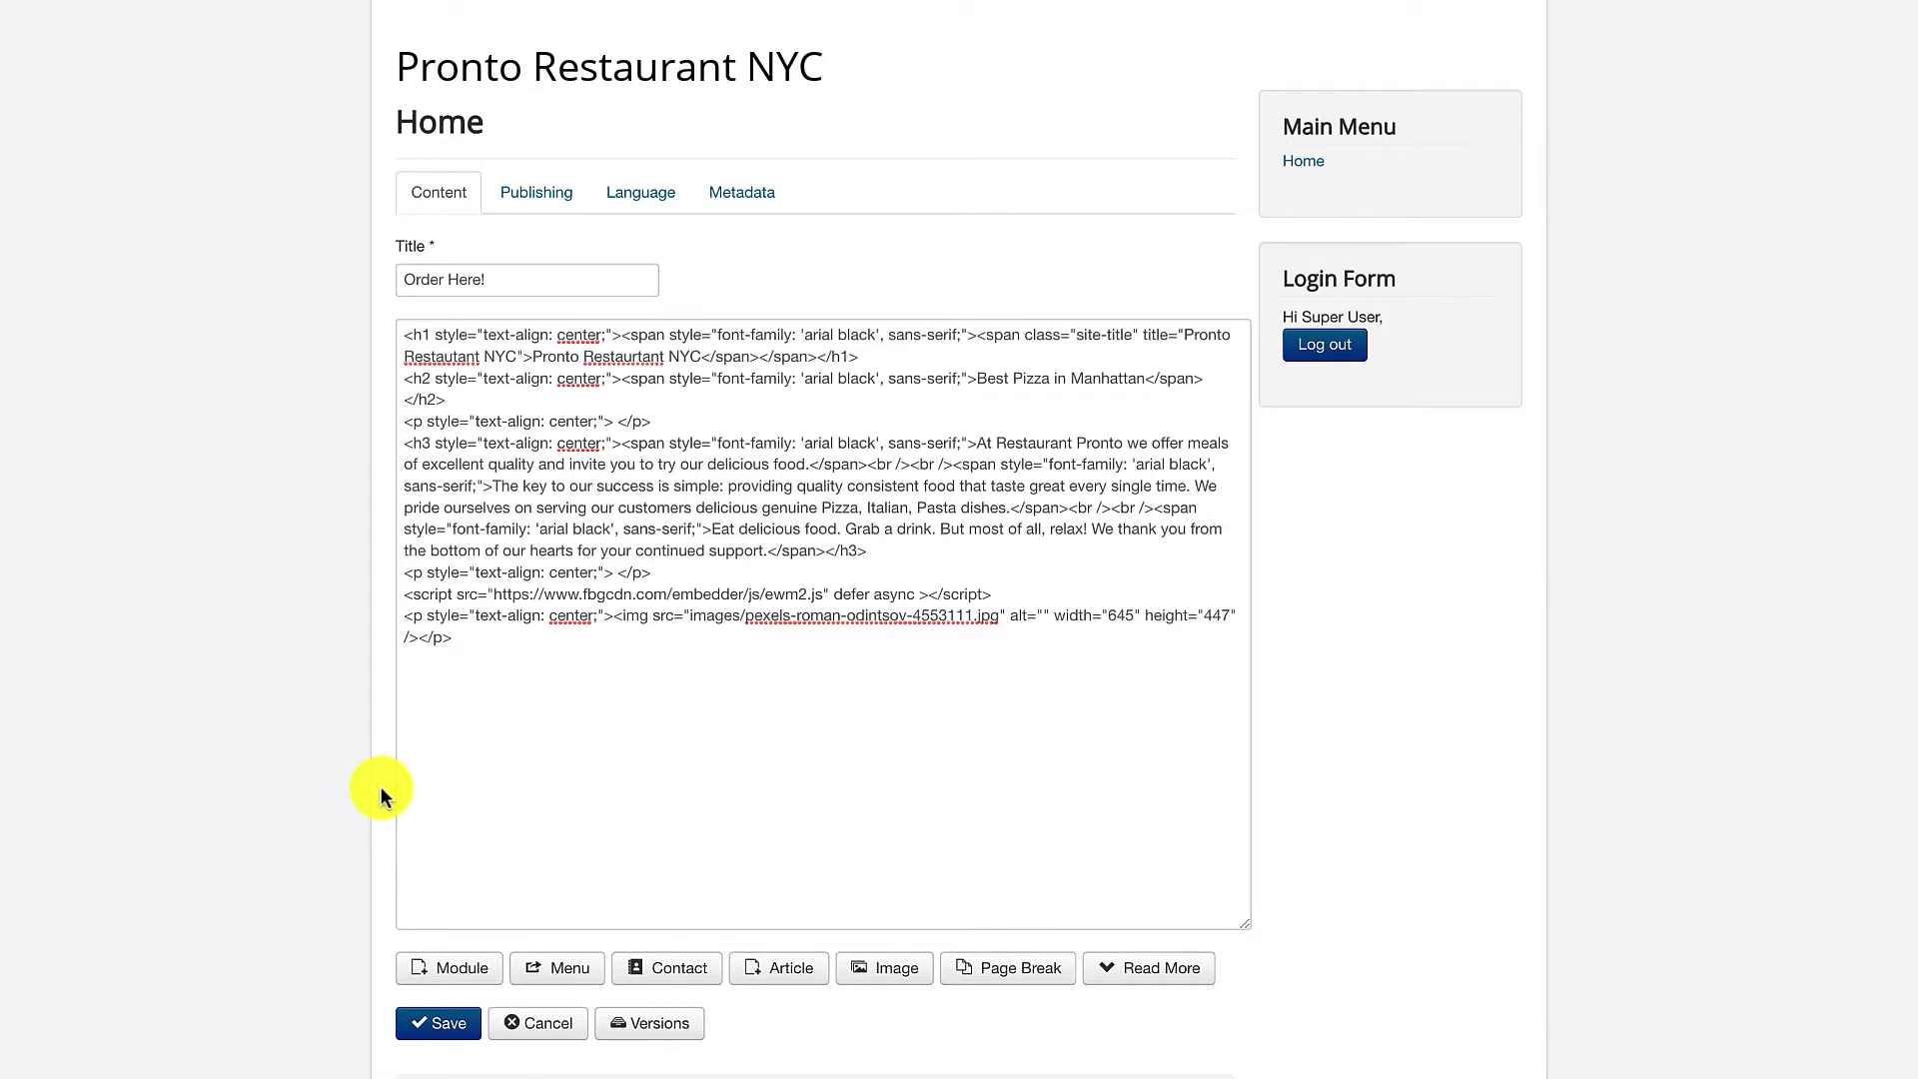
left_click(875, 354)
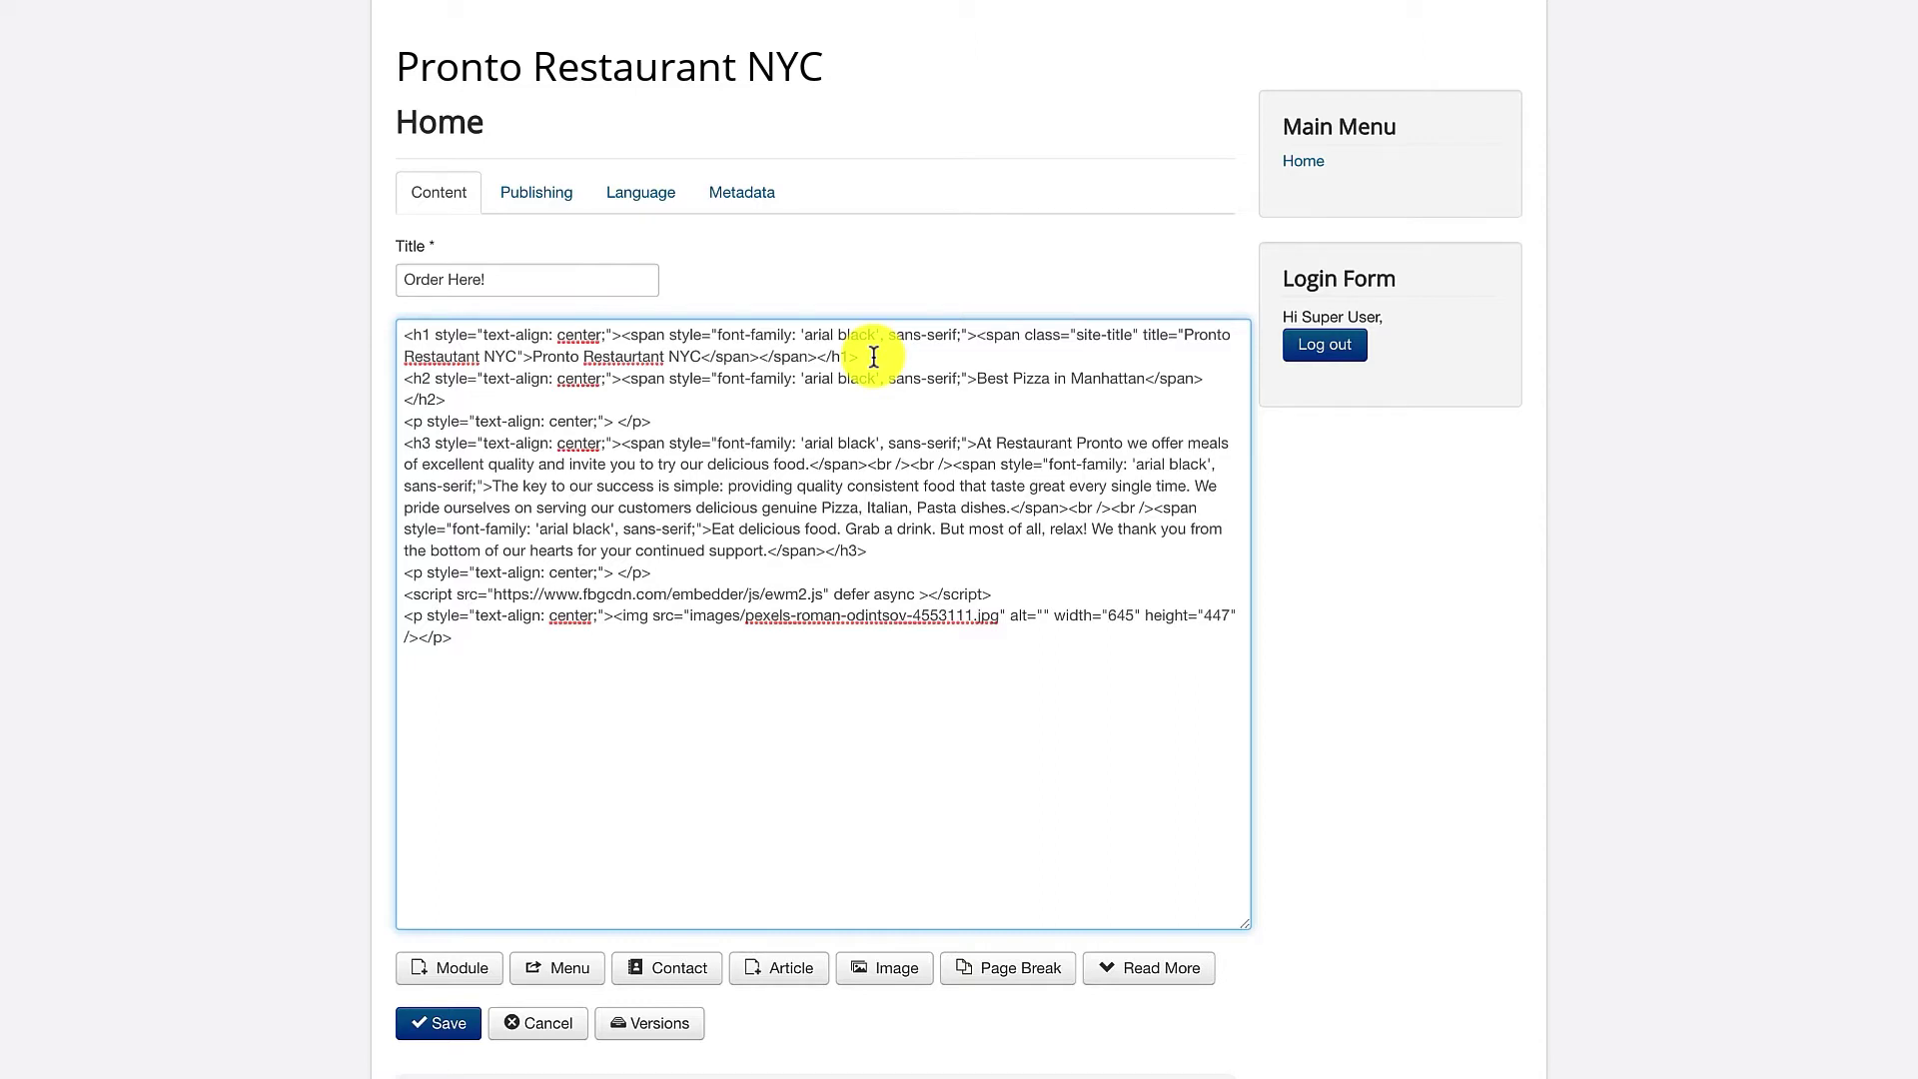
left_click(873, 356)
key("Return")
type("<!-- If you would like to customize the button, remove or change the \"class\" attribute inside the <span> tag --> <span class=\"glf-button\" data-glf-cuid=\"54fec60b-6af6-428d-b81c-fa71a2036bc4\" data-glf-ruid=\"9ce8772a-06dc-45be-b378-d6bc222bb9cd\" > See MENU & Order</span> <script src=\"https://www.fbgcdn.com/embedder/js/ewm2.js\" defer async ></script>")
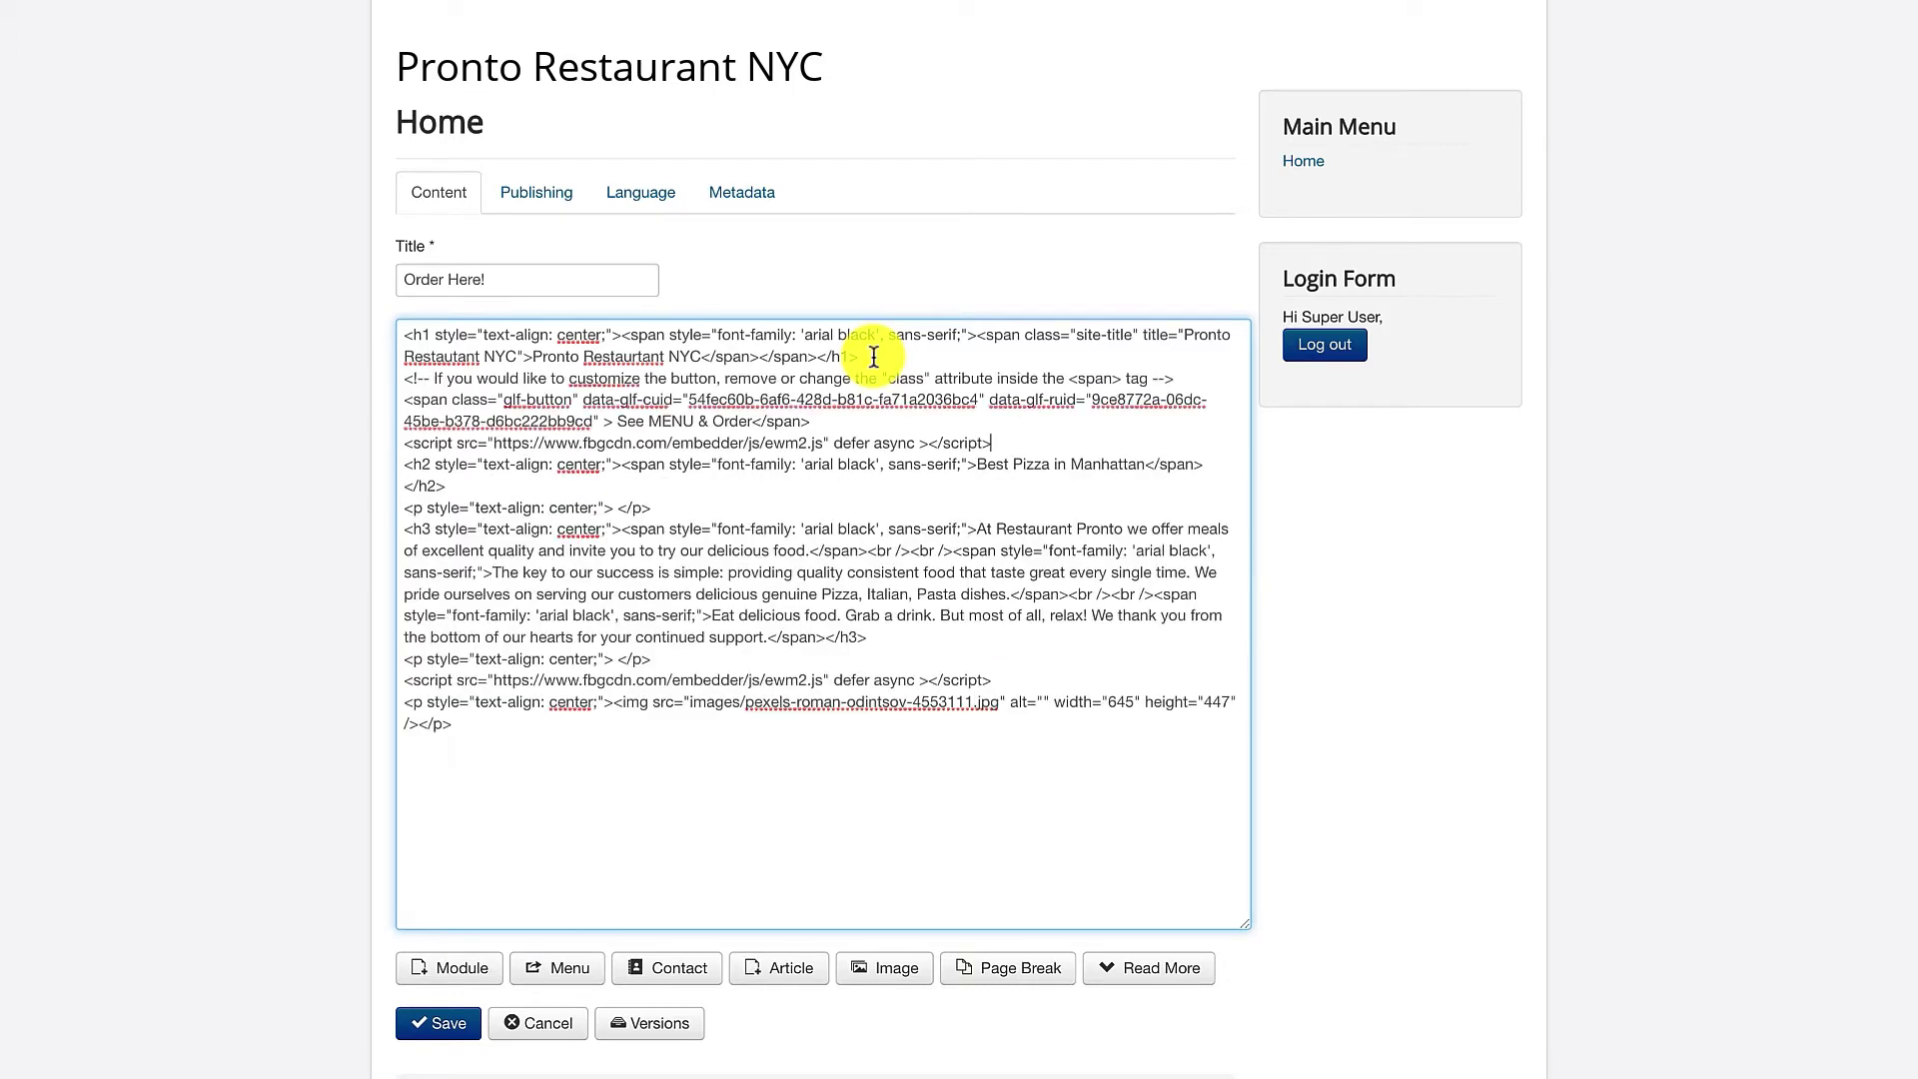
left_click(456, 1025)
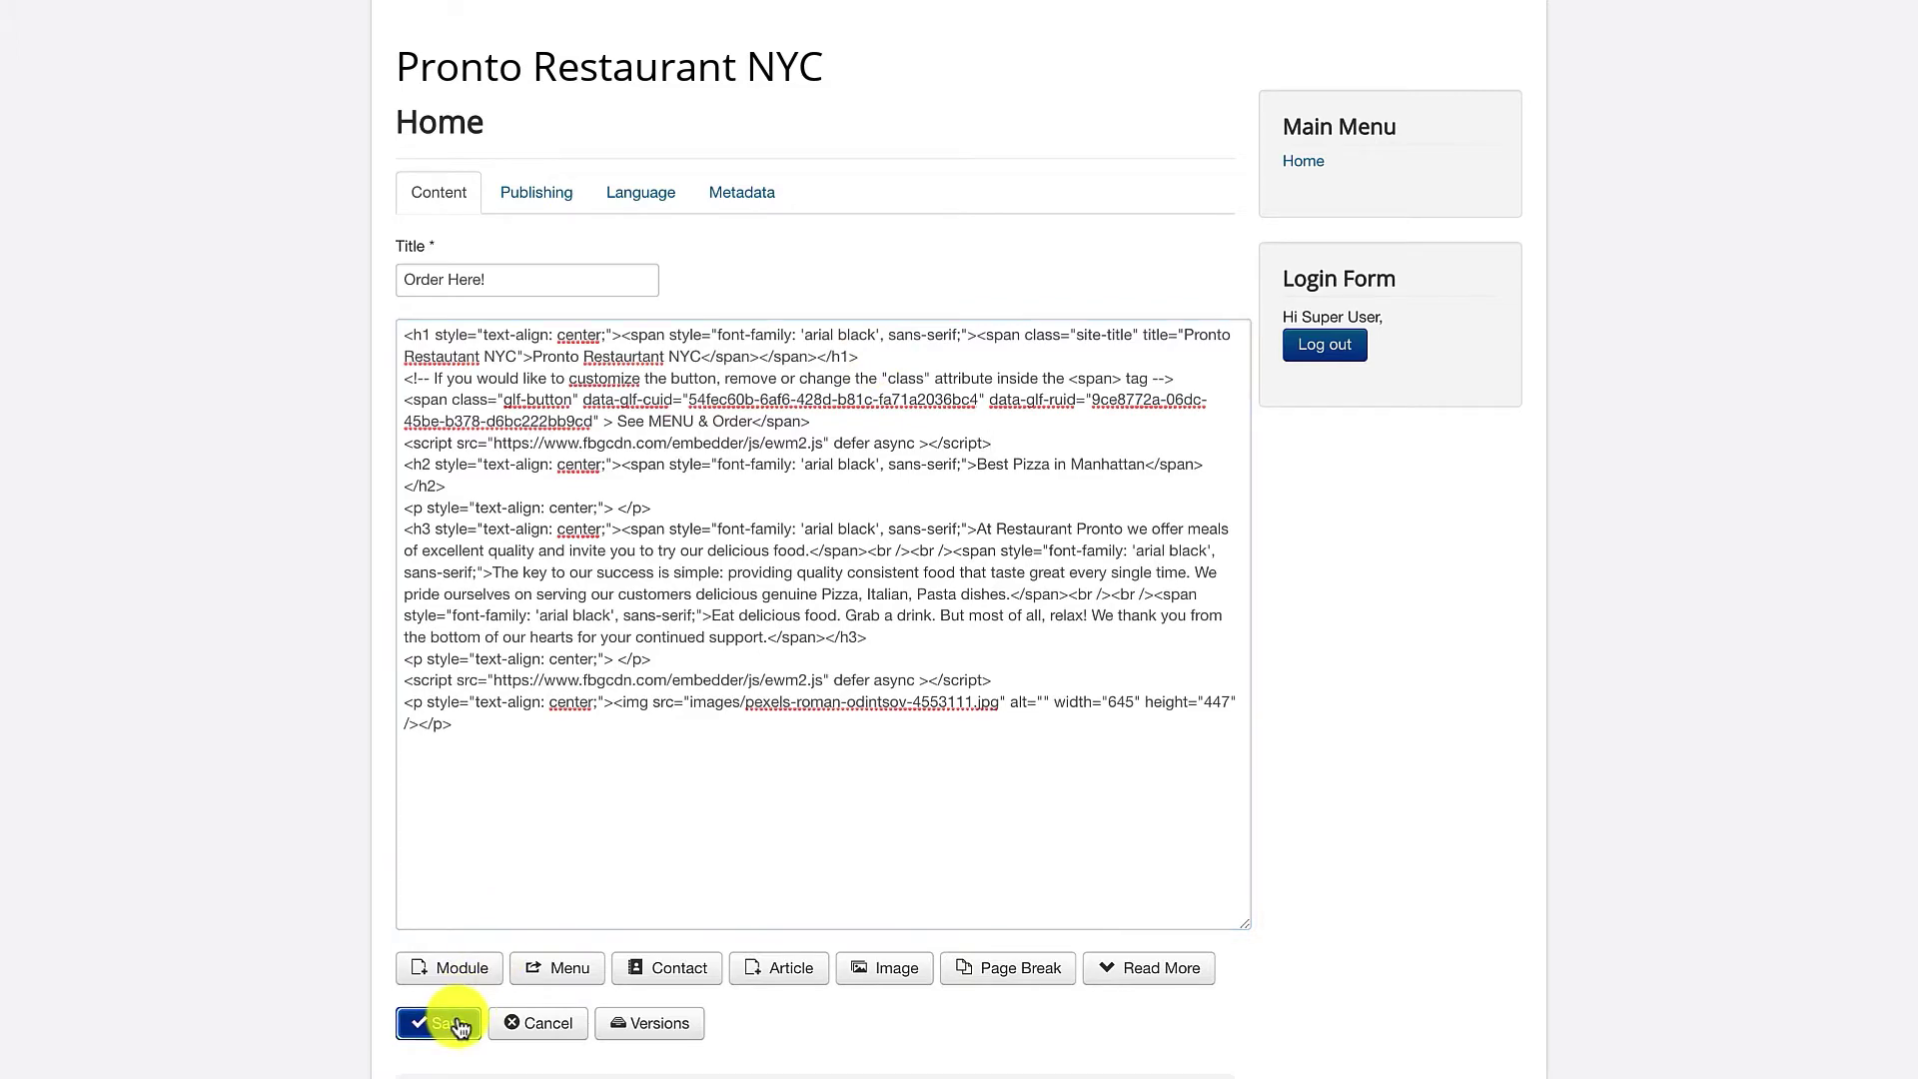
left_click(455, 489)
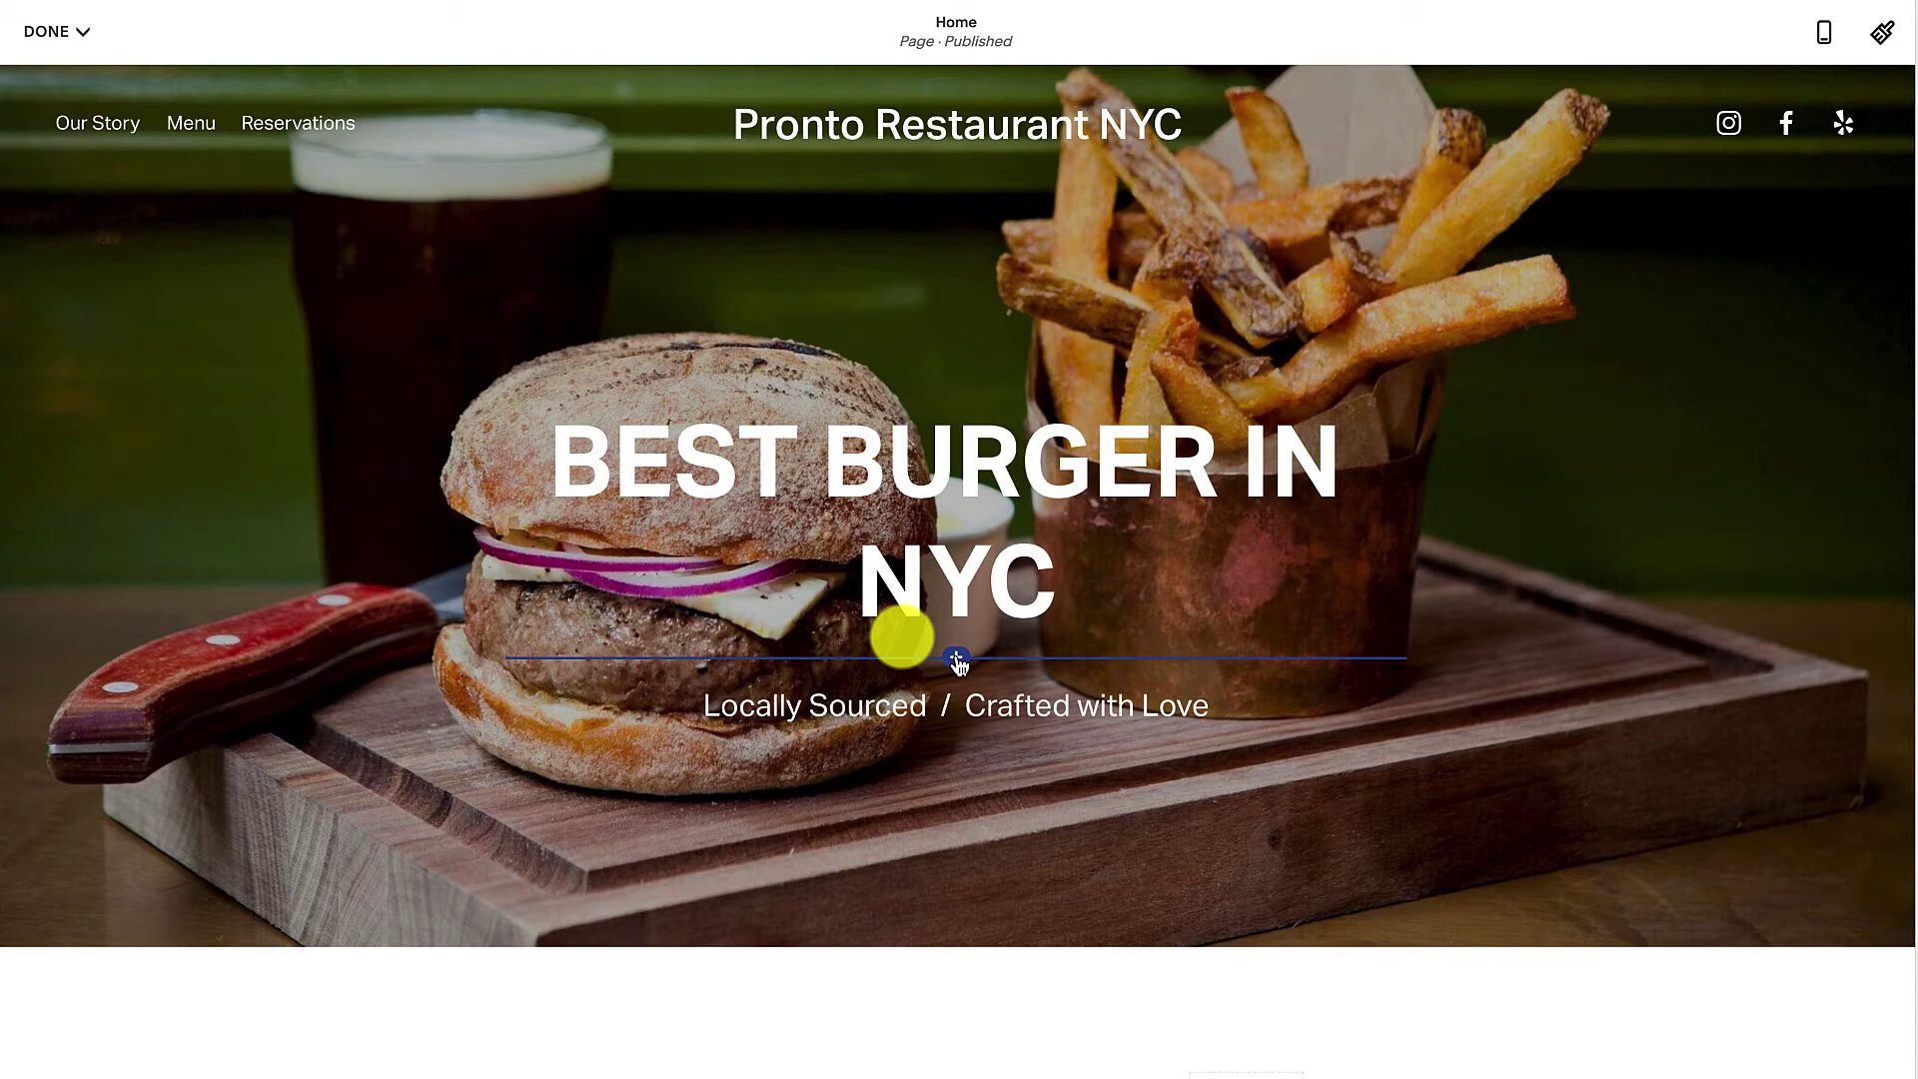
Add a Code block below BEST BURGER IN NYC, replace Hello, World! with the button code, and save.
left_click(956, 659)
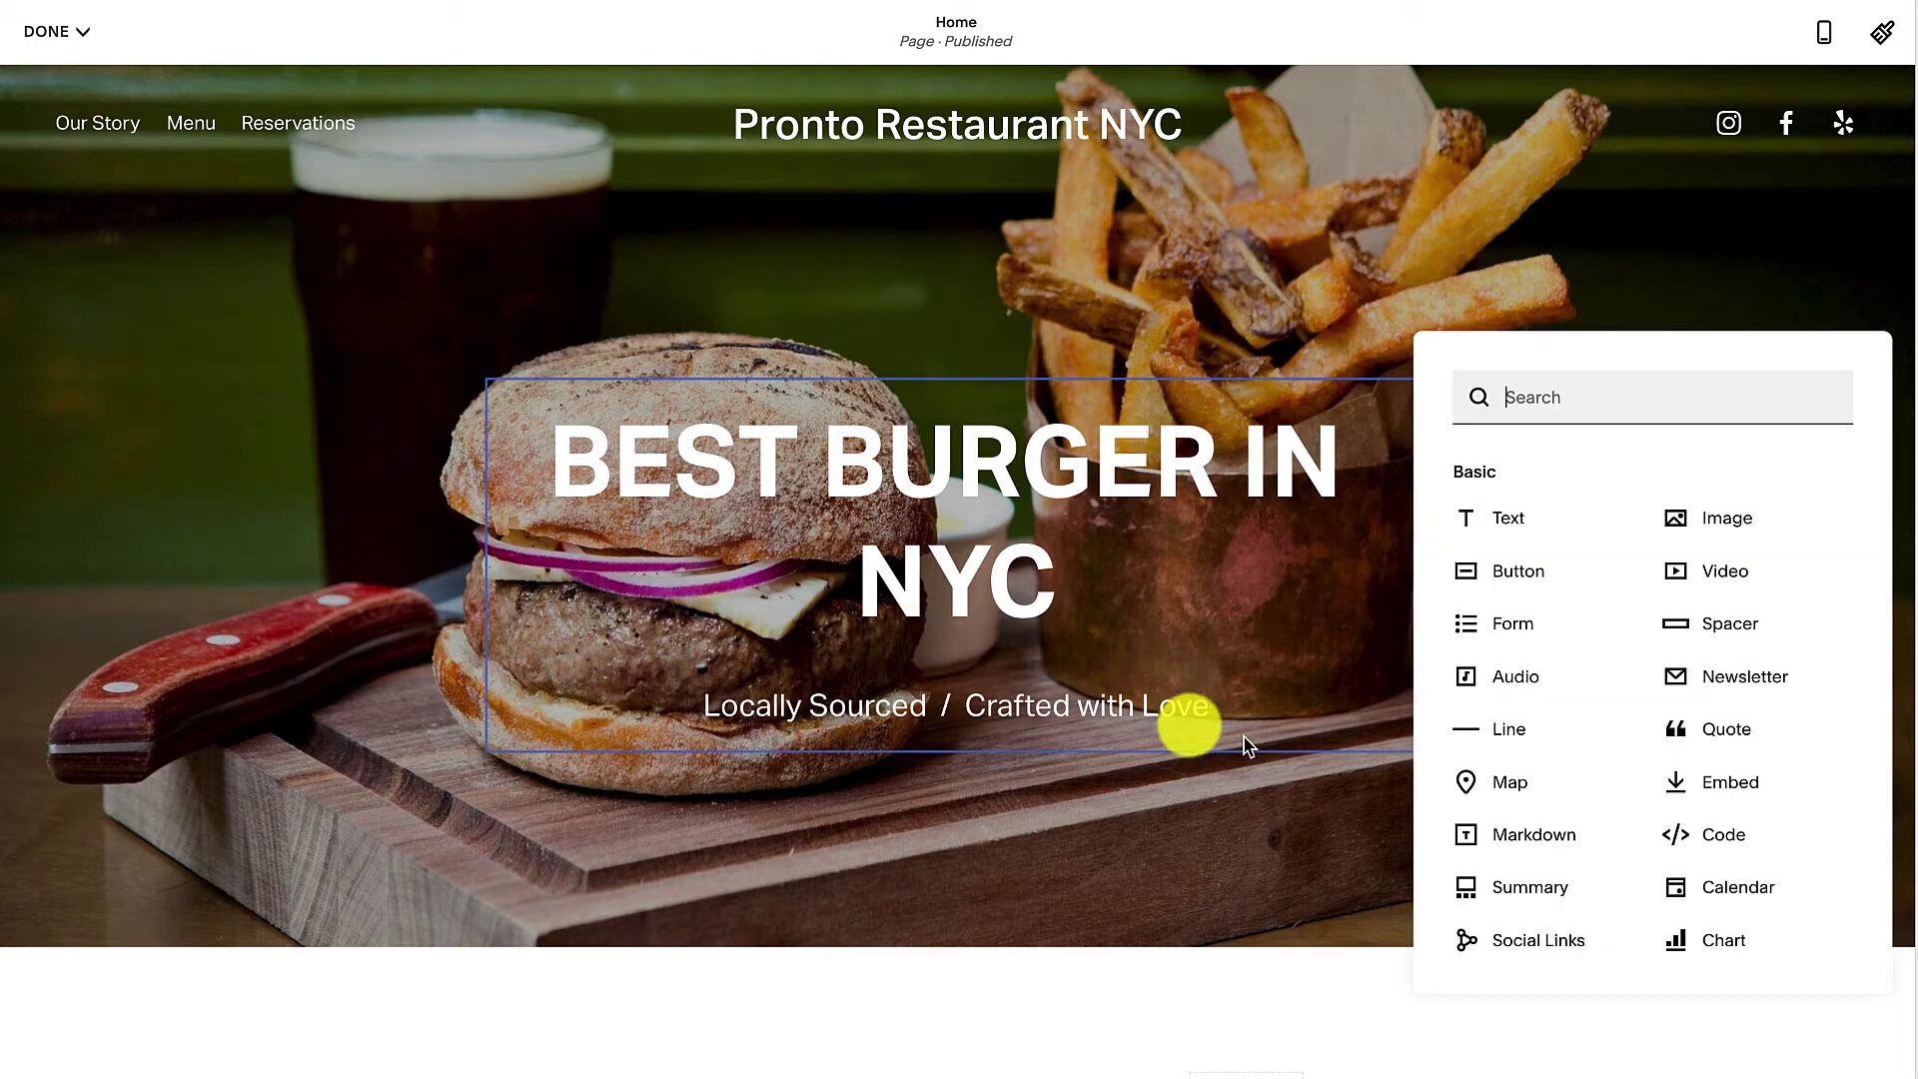
left_click(1691, 839)
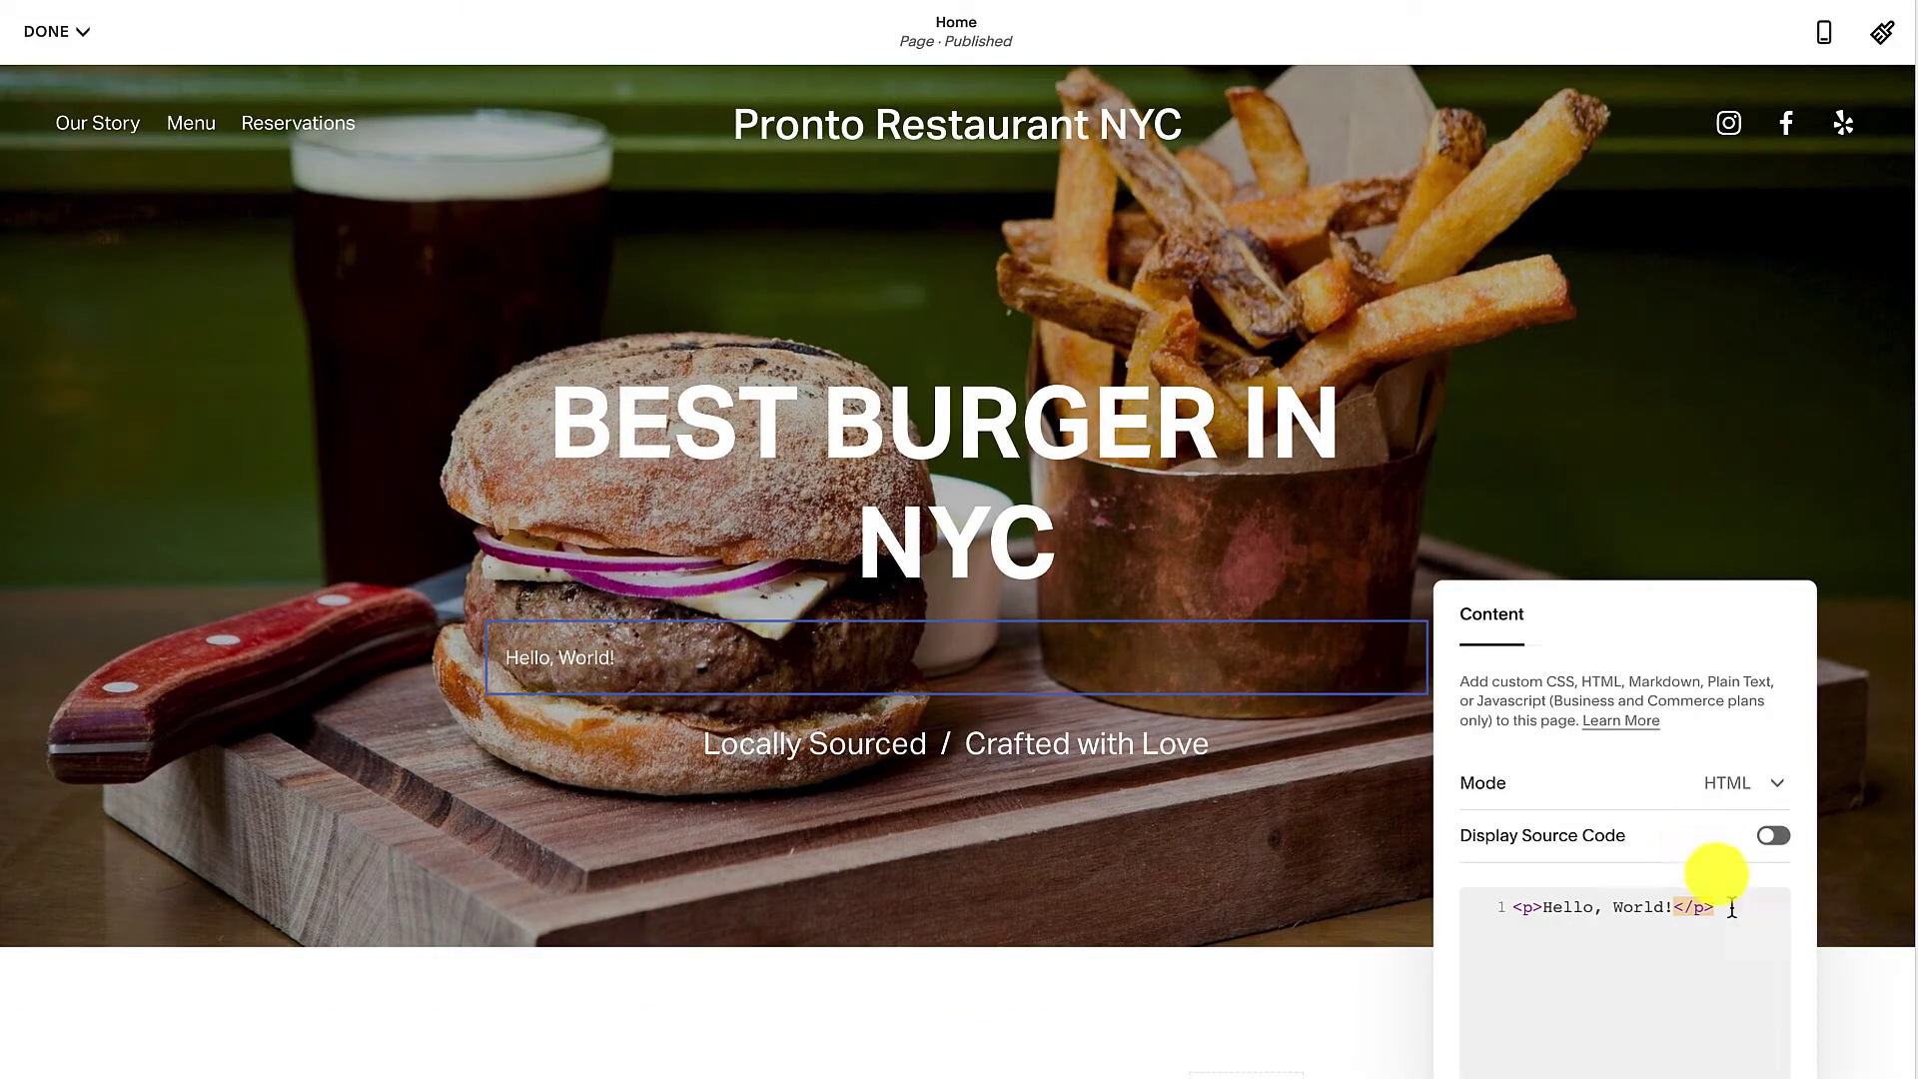
left_click_drag(1738, 909, 1463, 902)
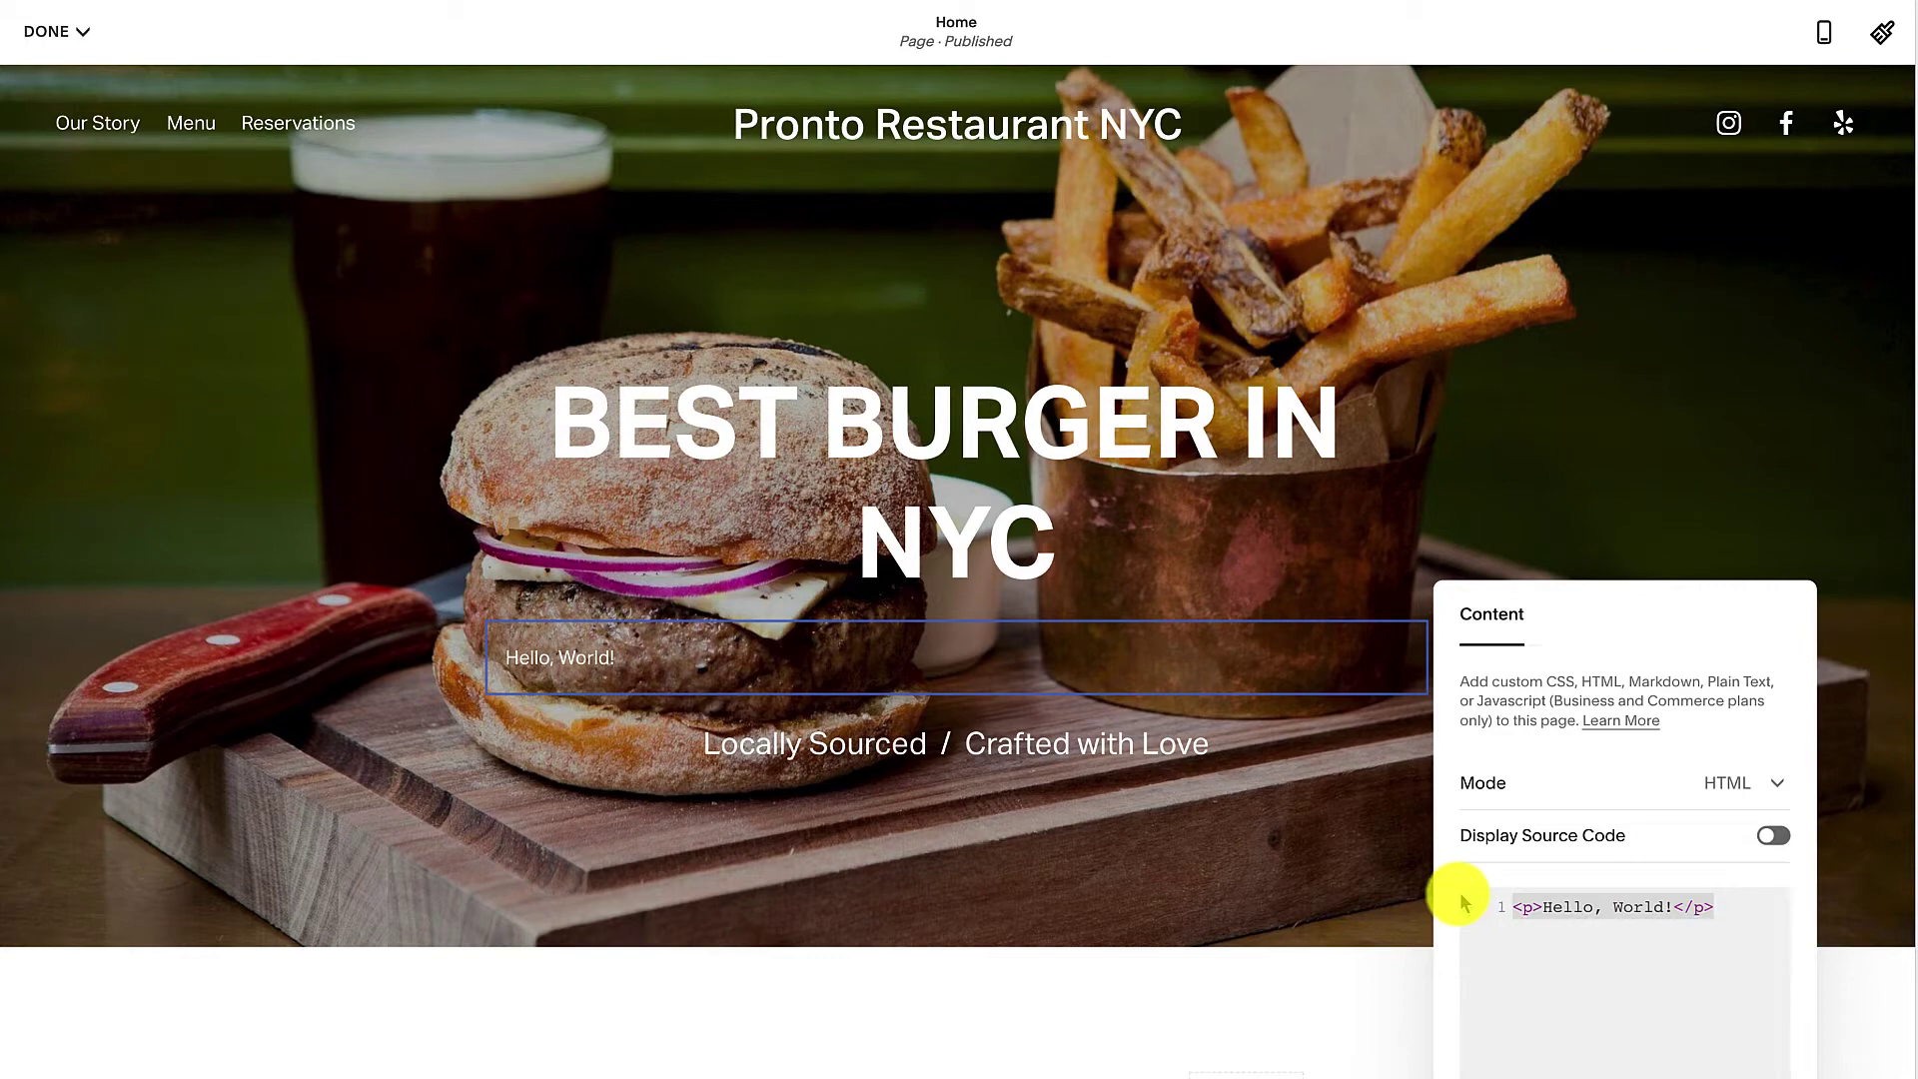
key("ctrl+v")
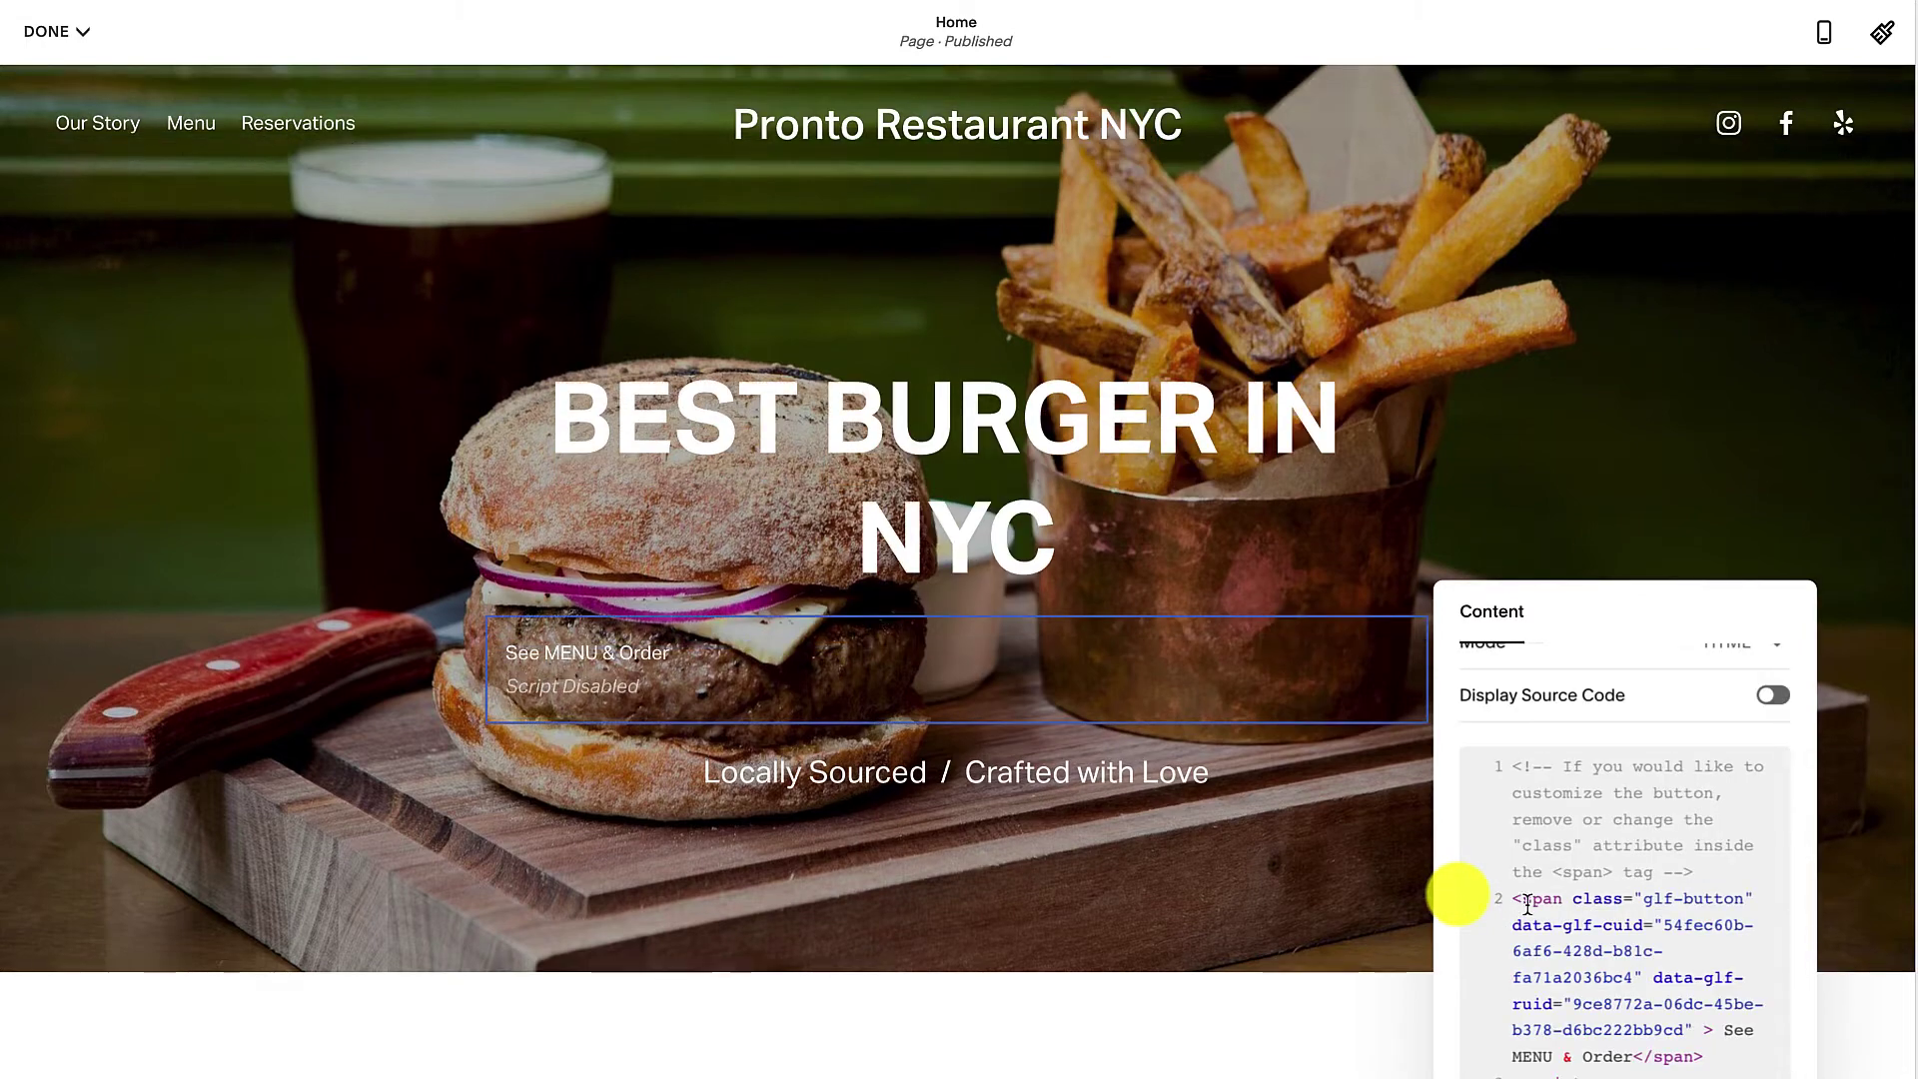
scroll(1527, 903, "down", 1)
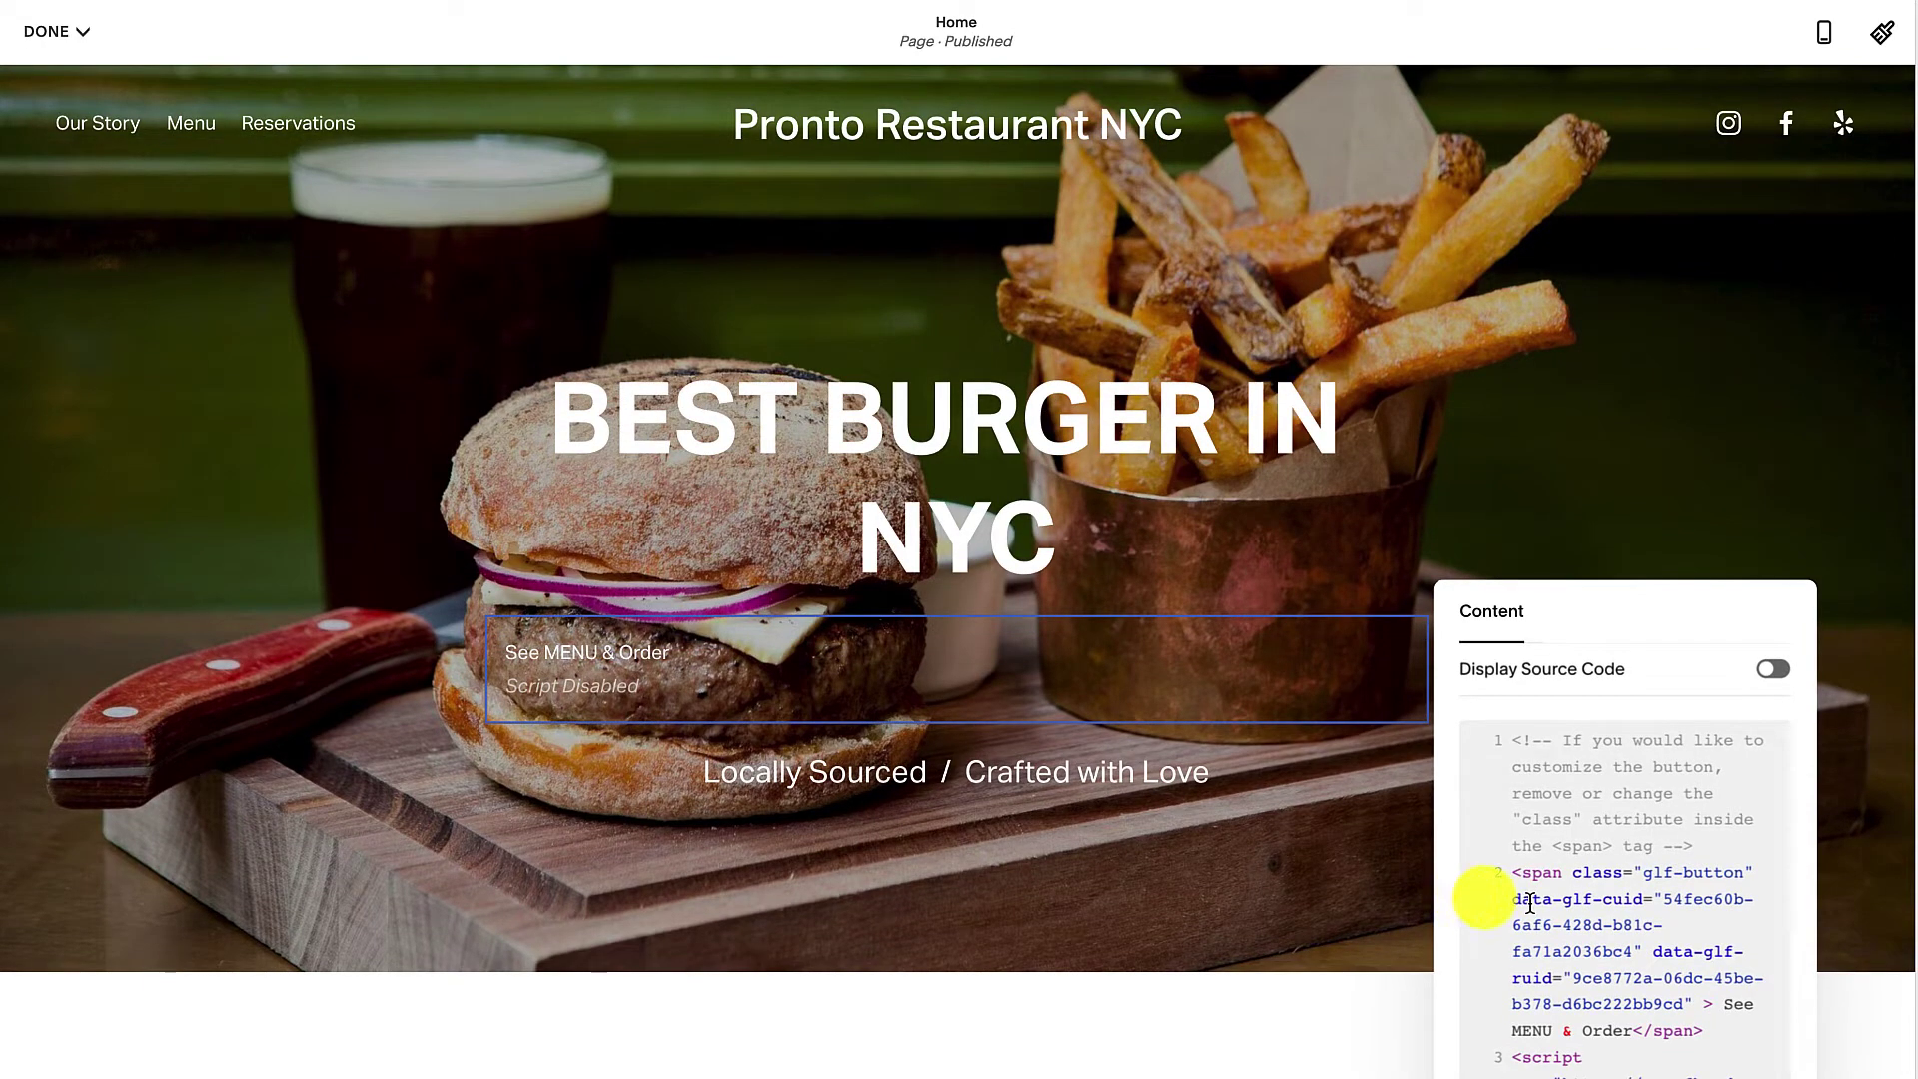
scroll(1523, 878, "down", 1)
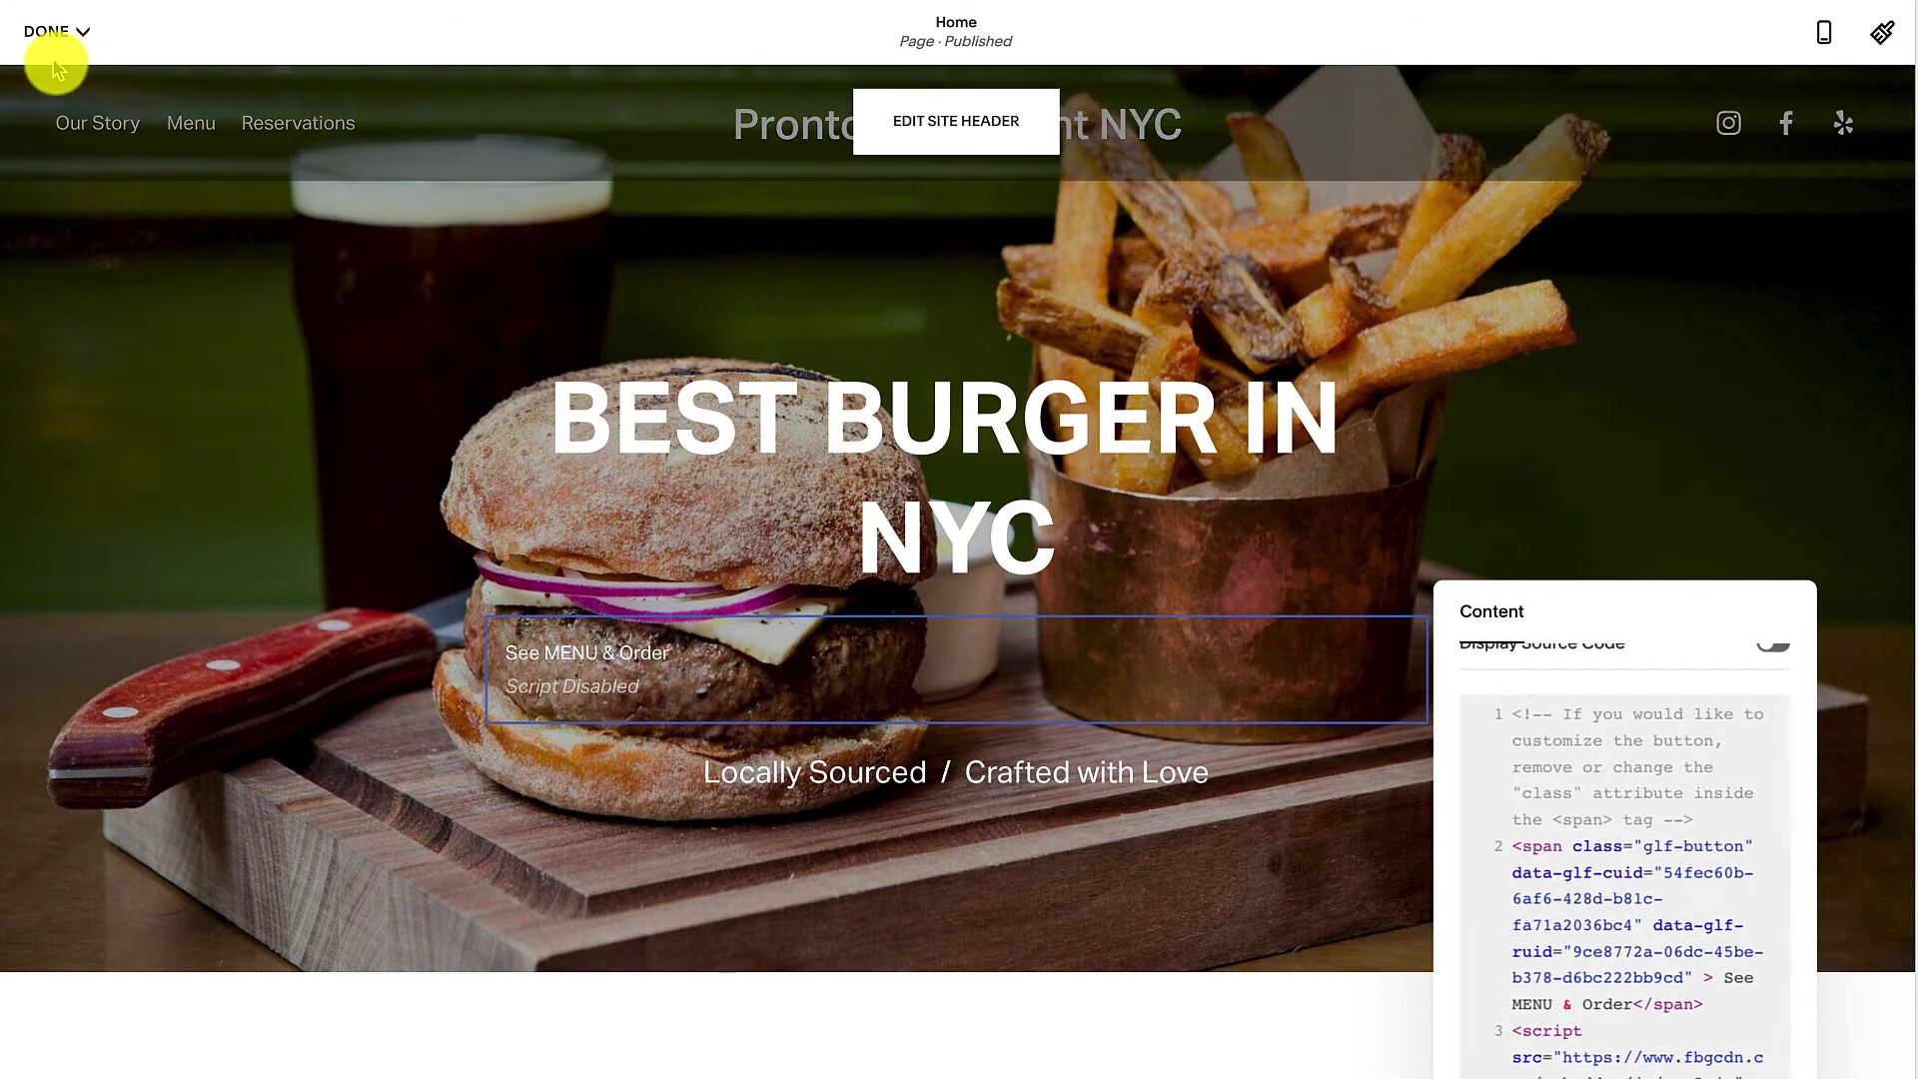
left_click(51, 86)
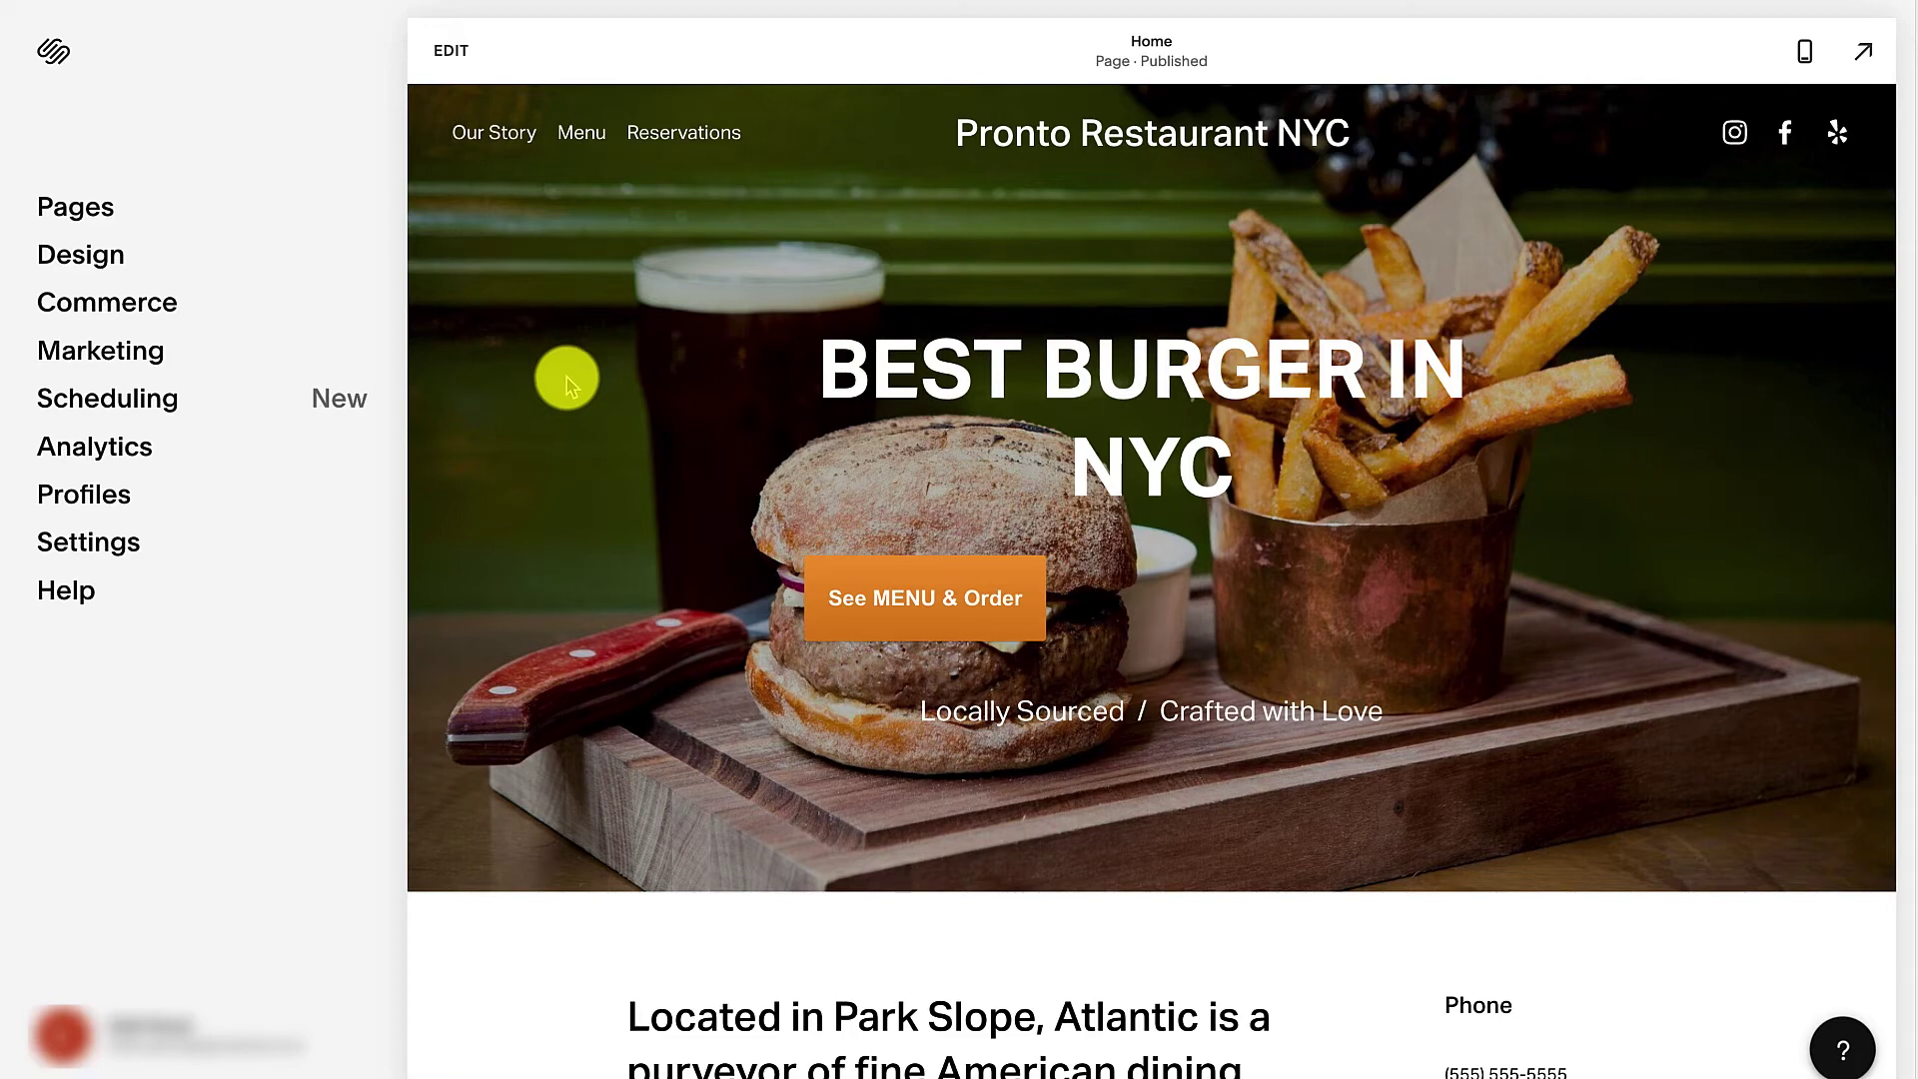
Try the Squarespace page's See MENU & Order button until the ordering menu opens.
left_click(966, 601)
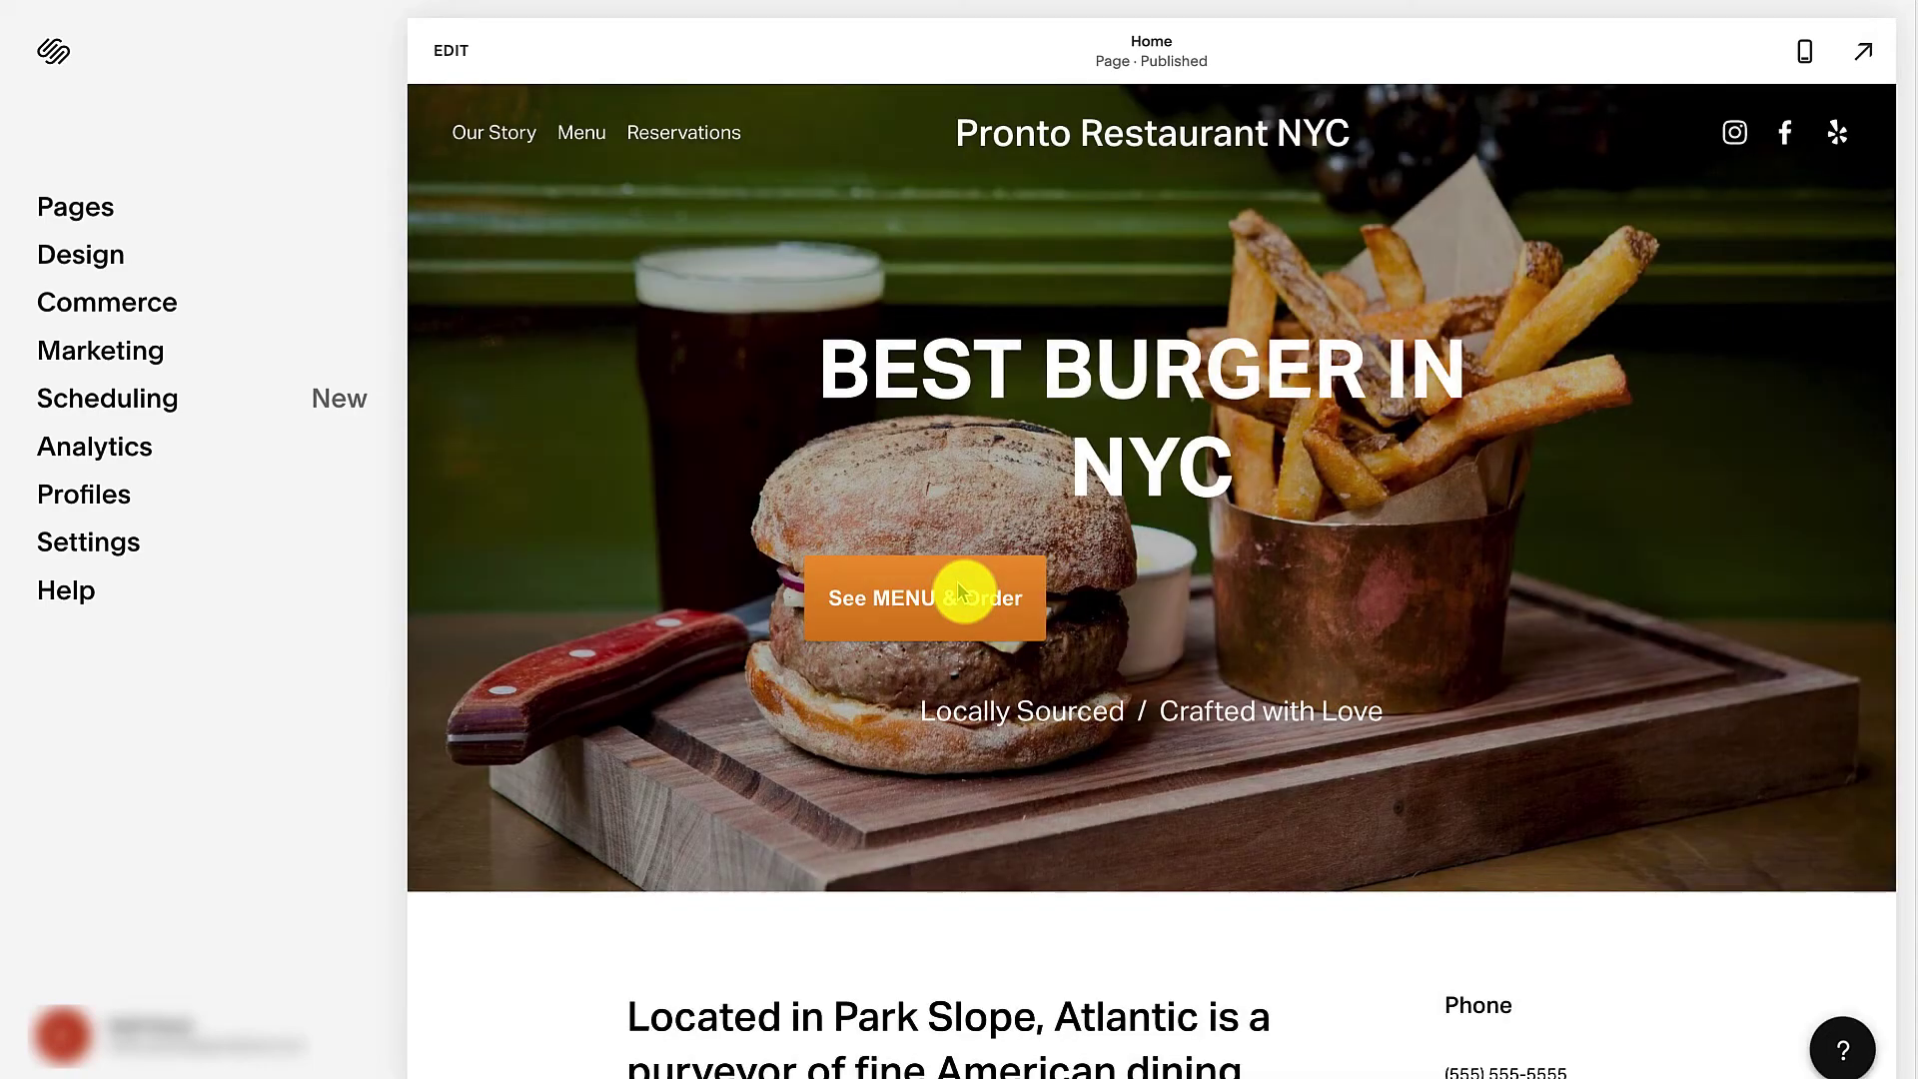
left_click(959, 591)
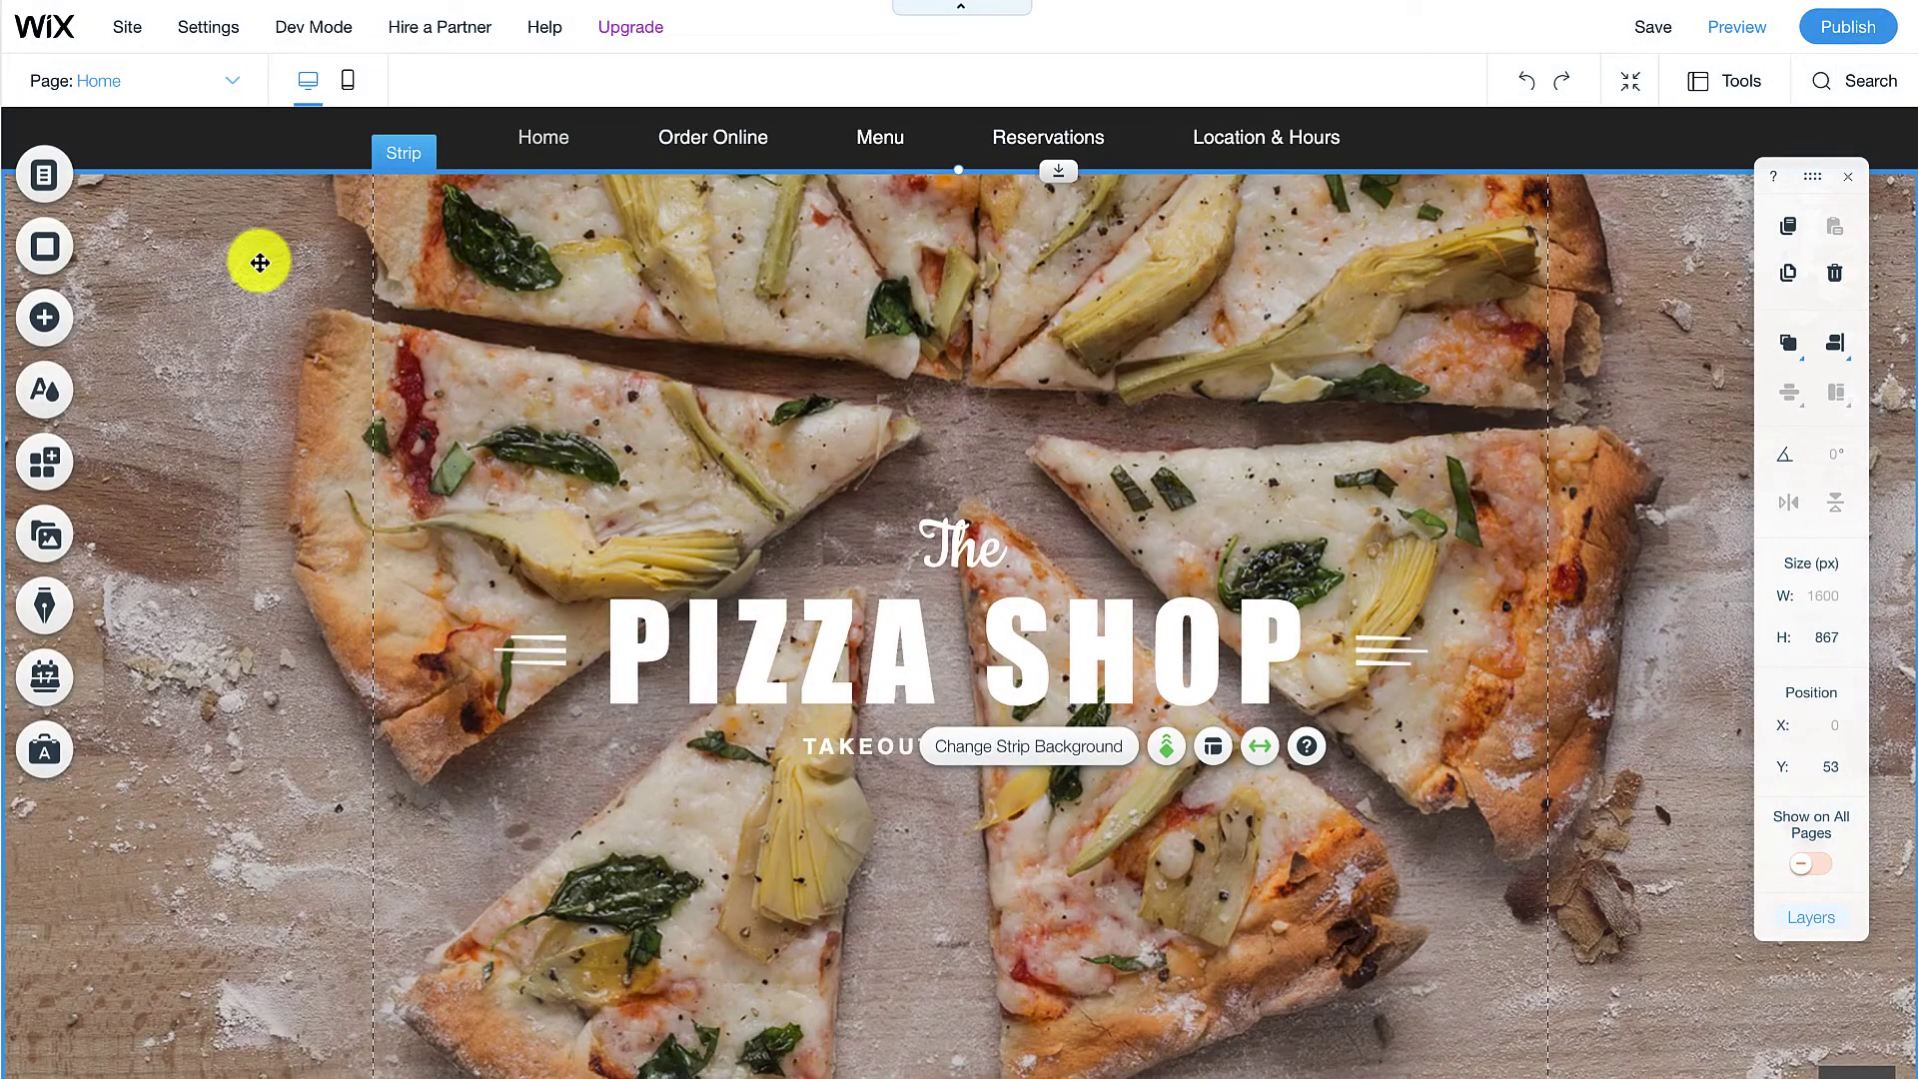
Add an HTML embed widget below The Pizza Shop title and open its code settings.
left_click(52, 321)
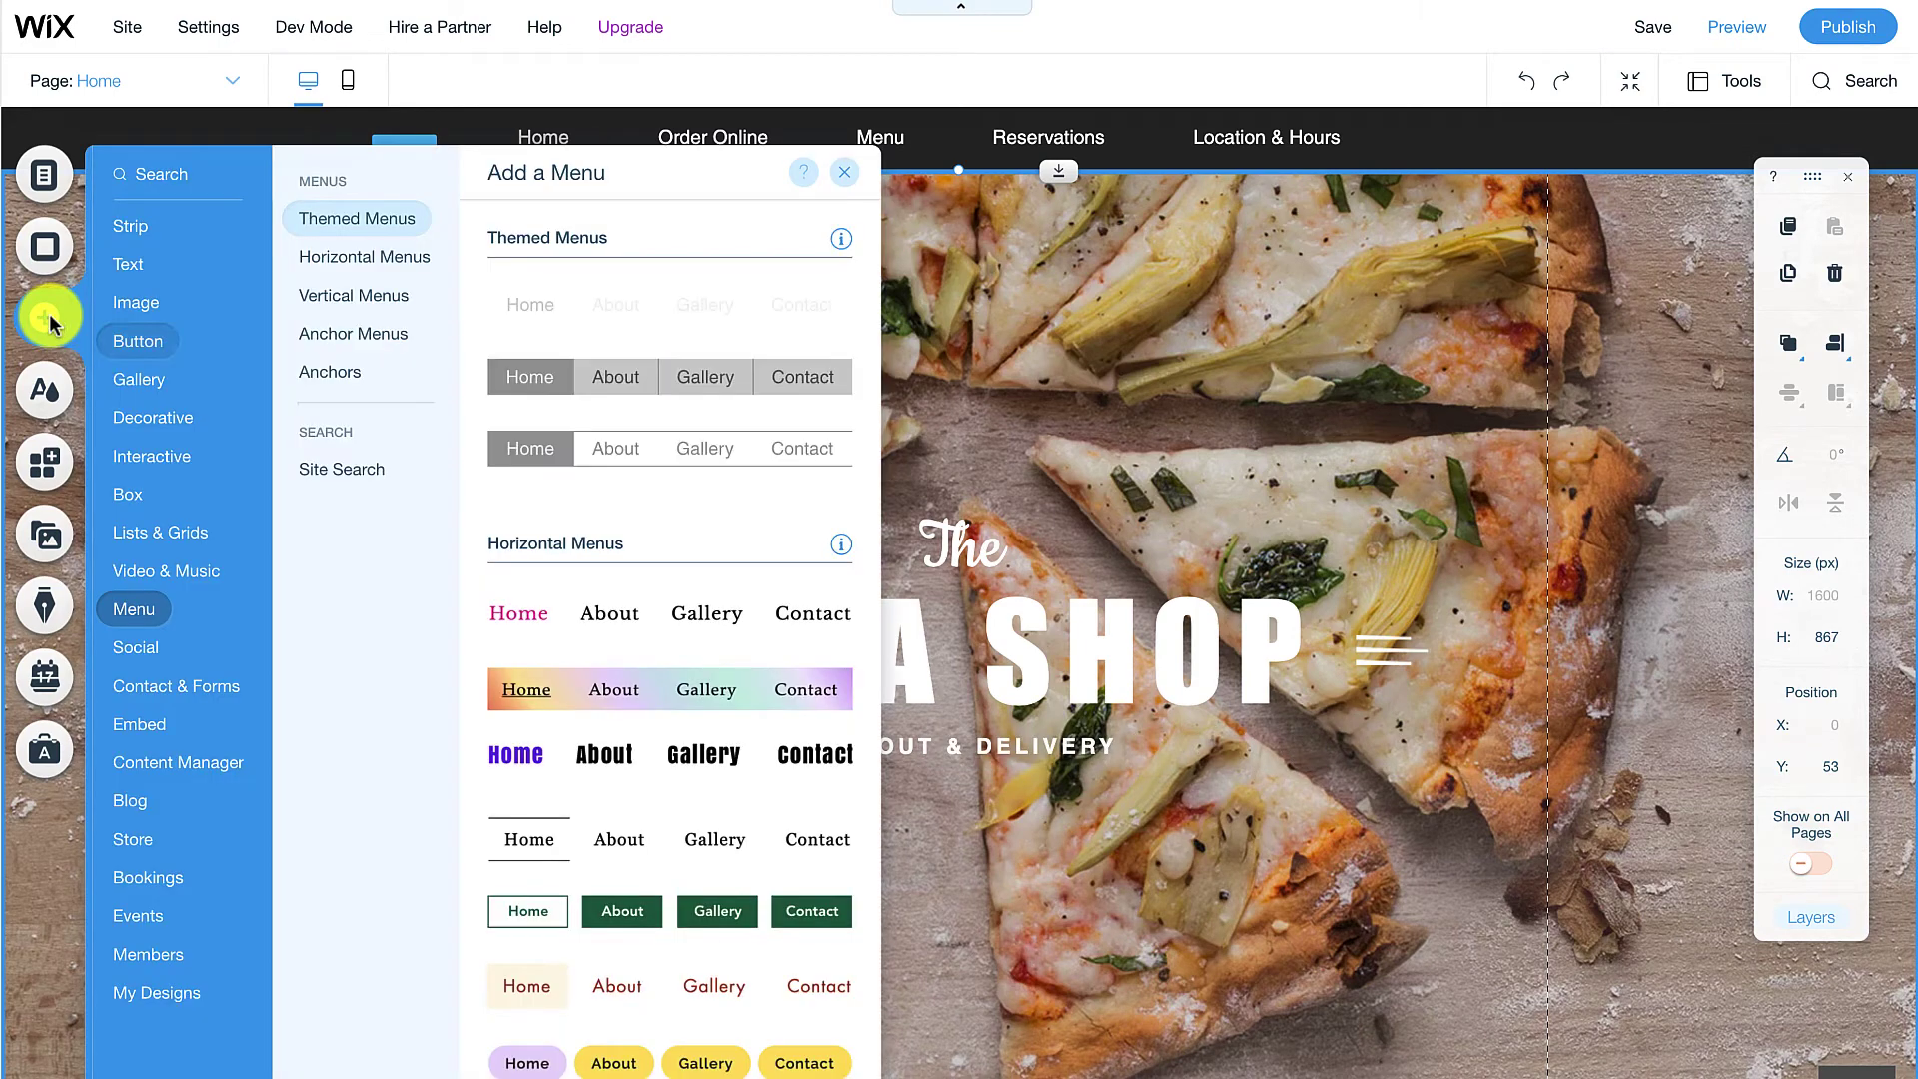
mouse_move(145, 736)
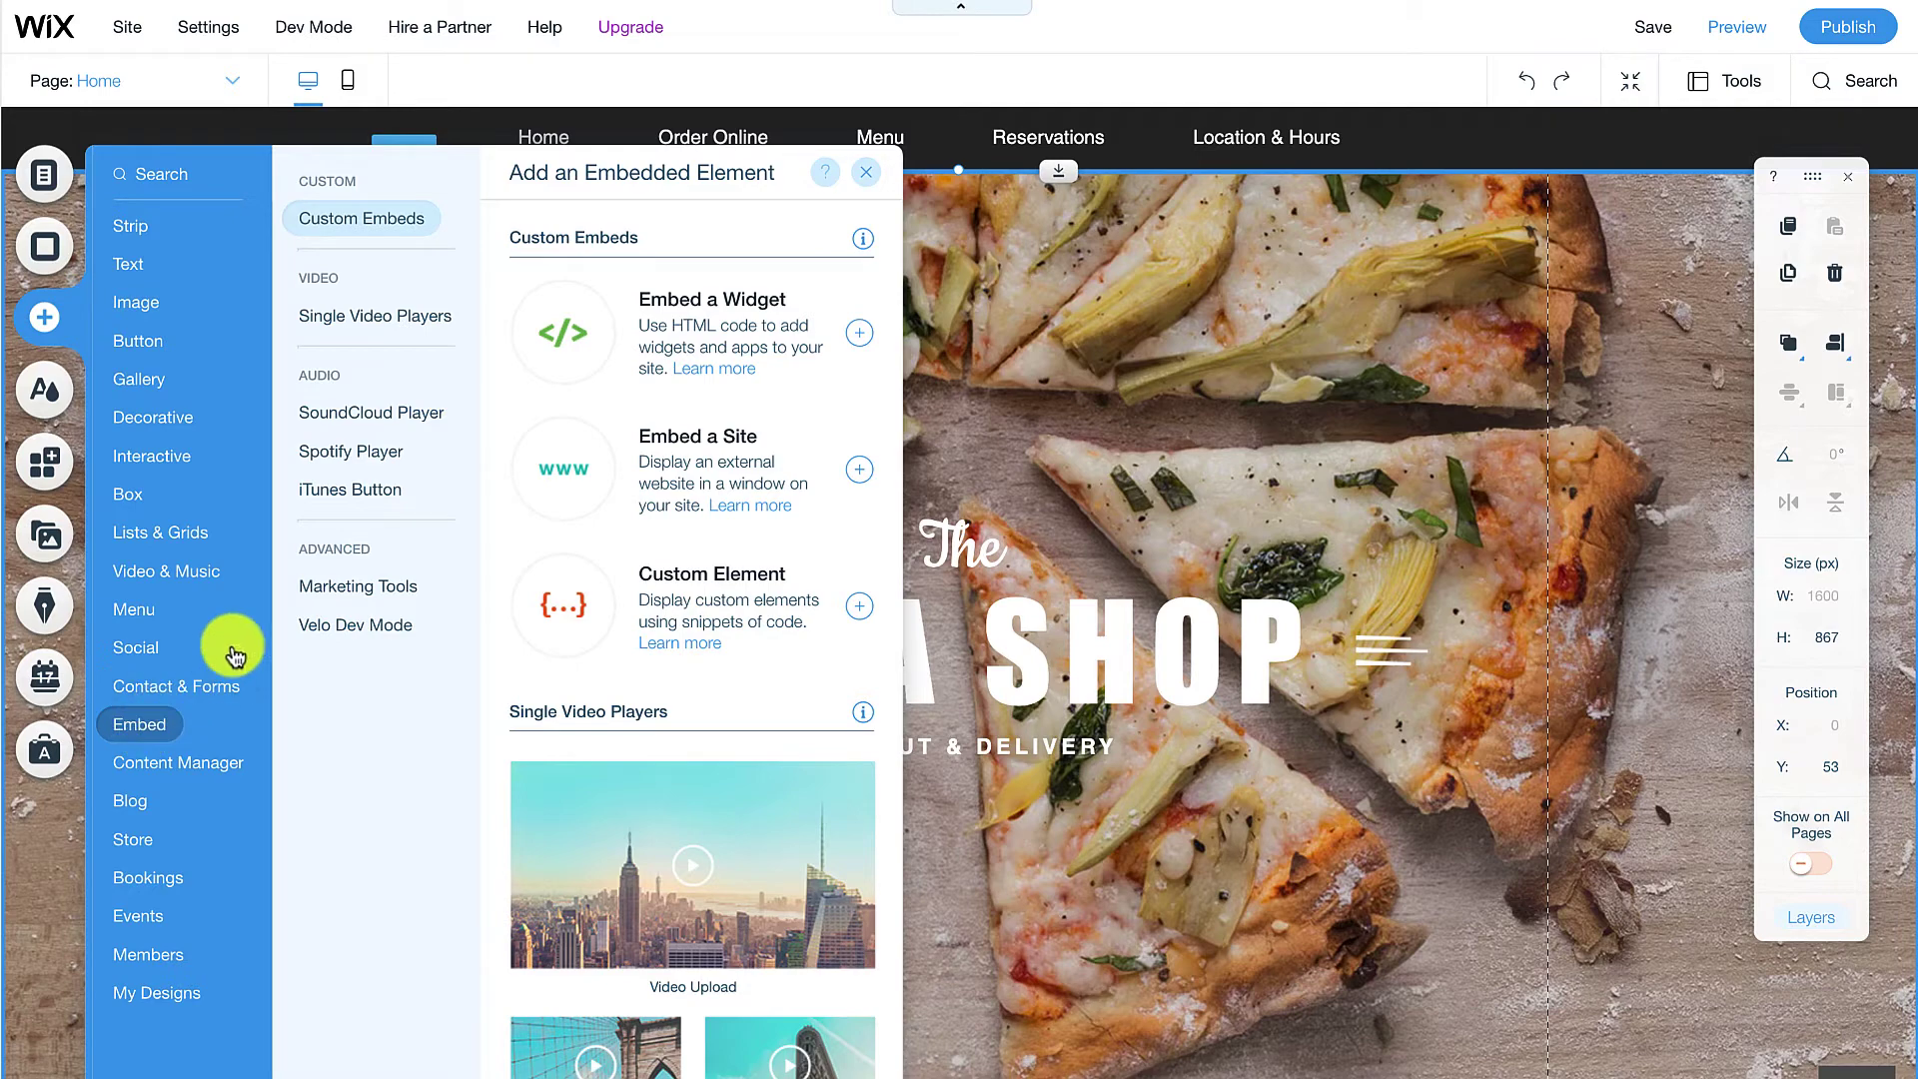
left_click(577, 337)
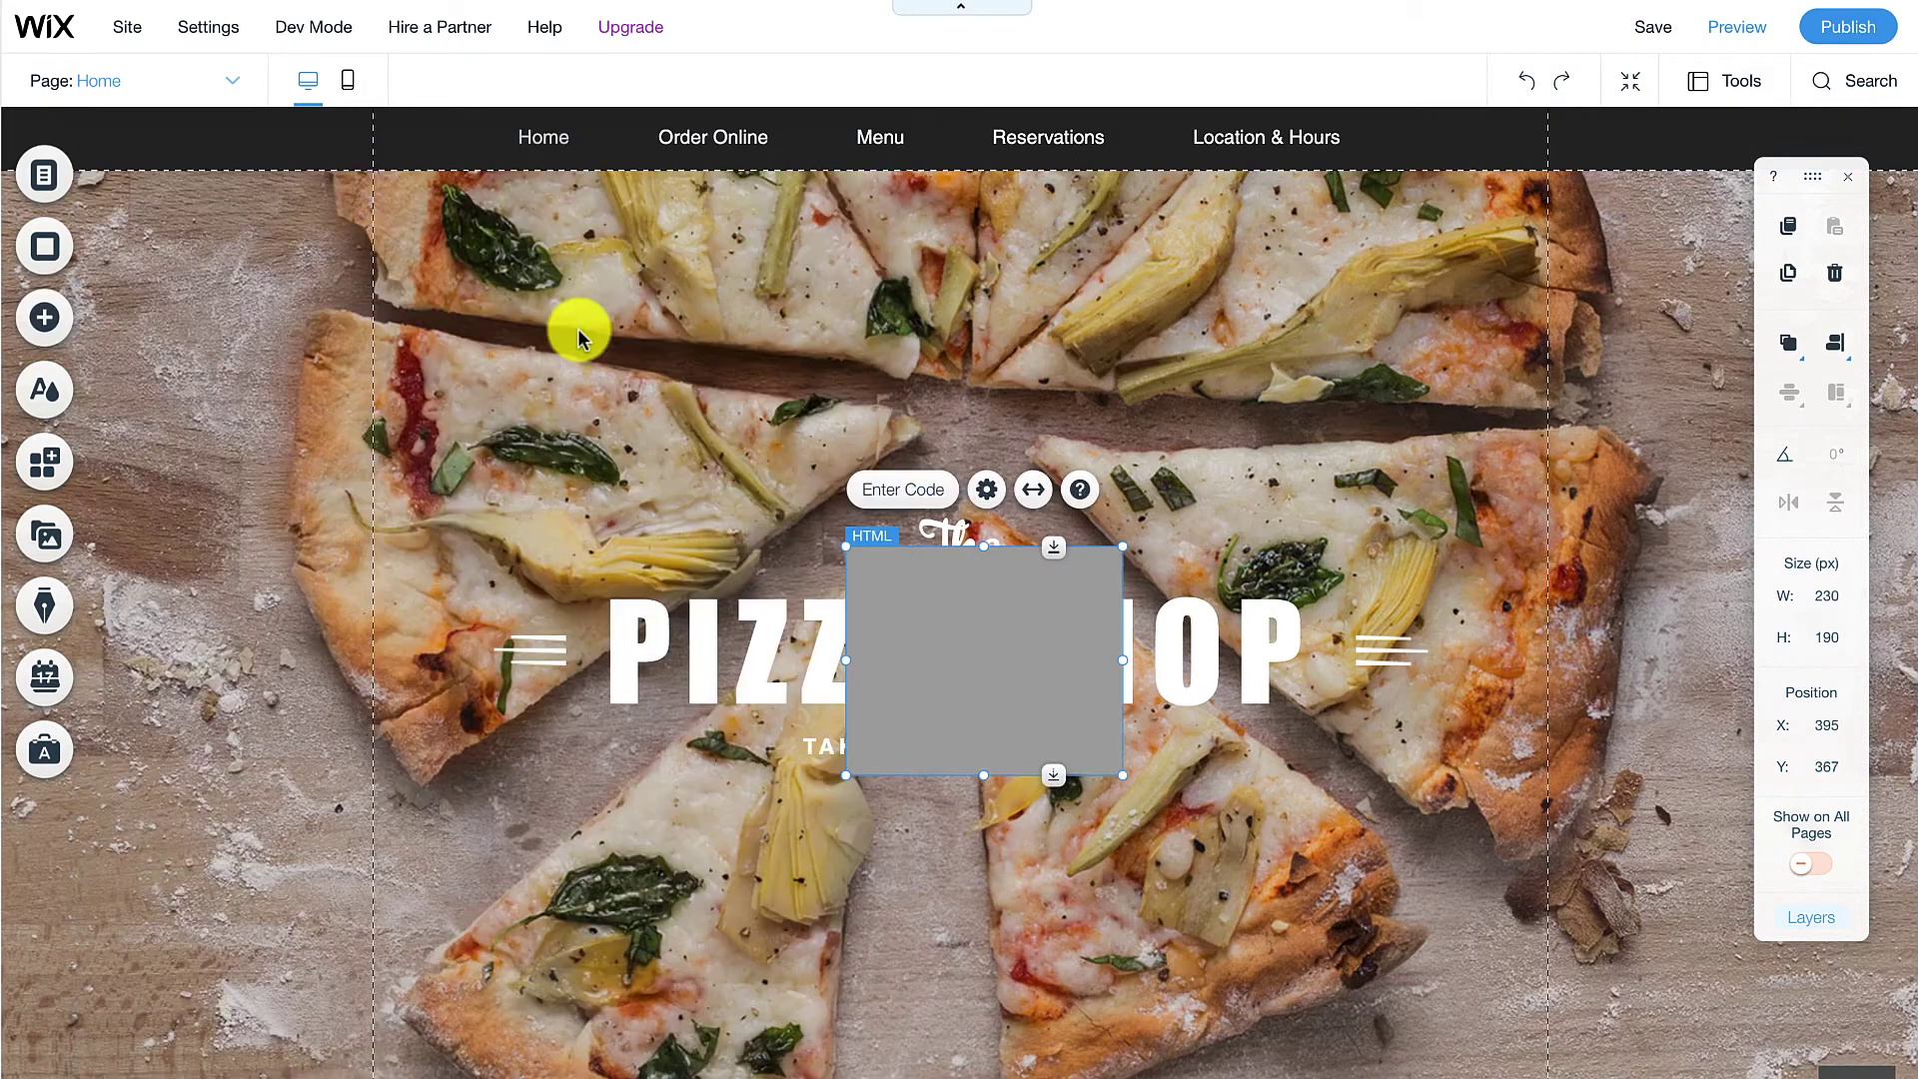
left_click_drag(965, 629, 925, 818)
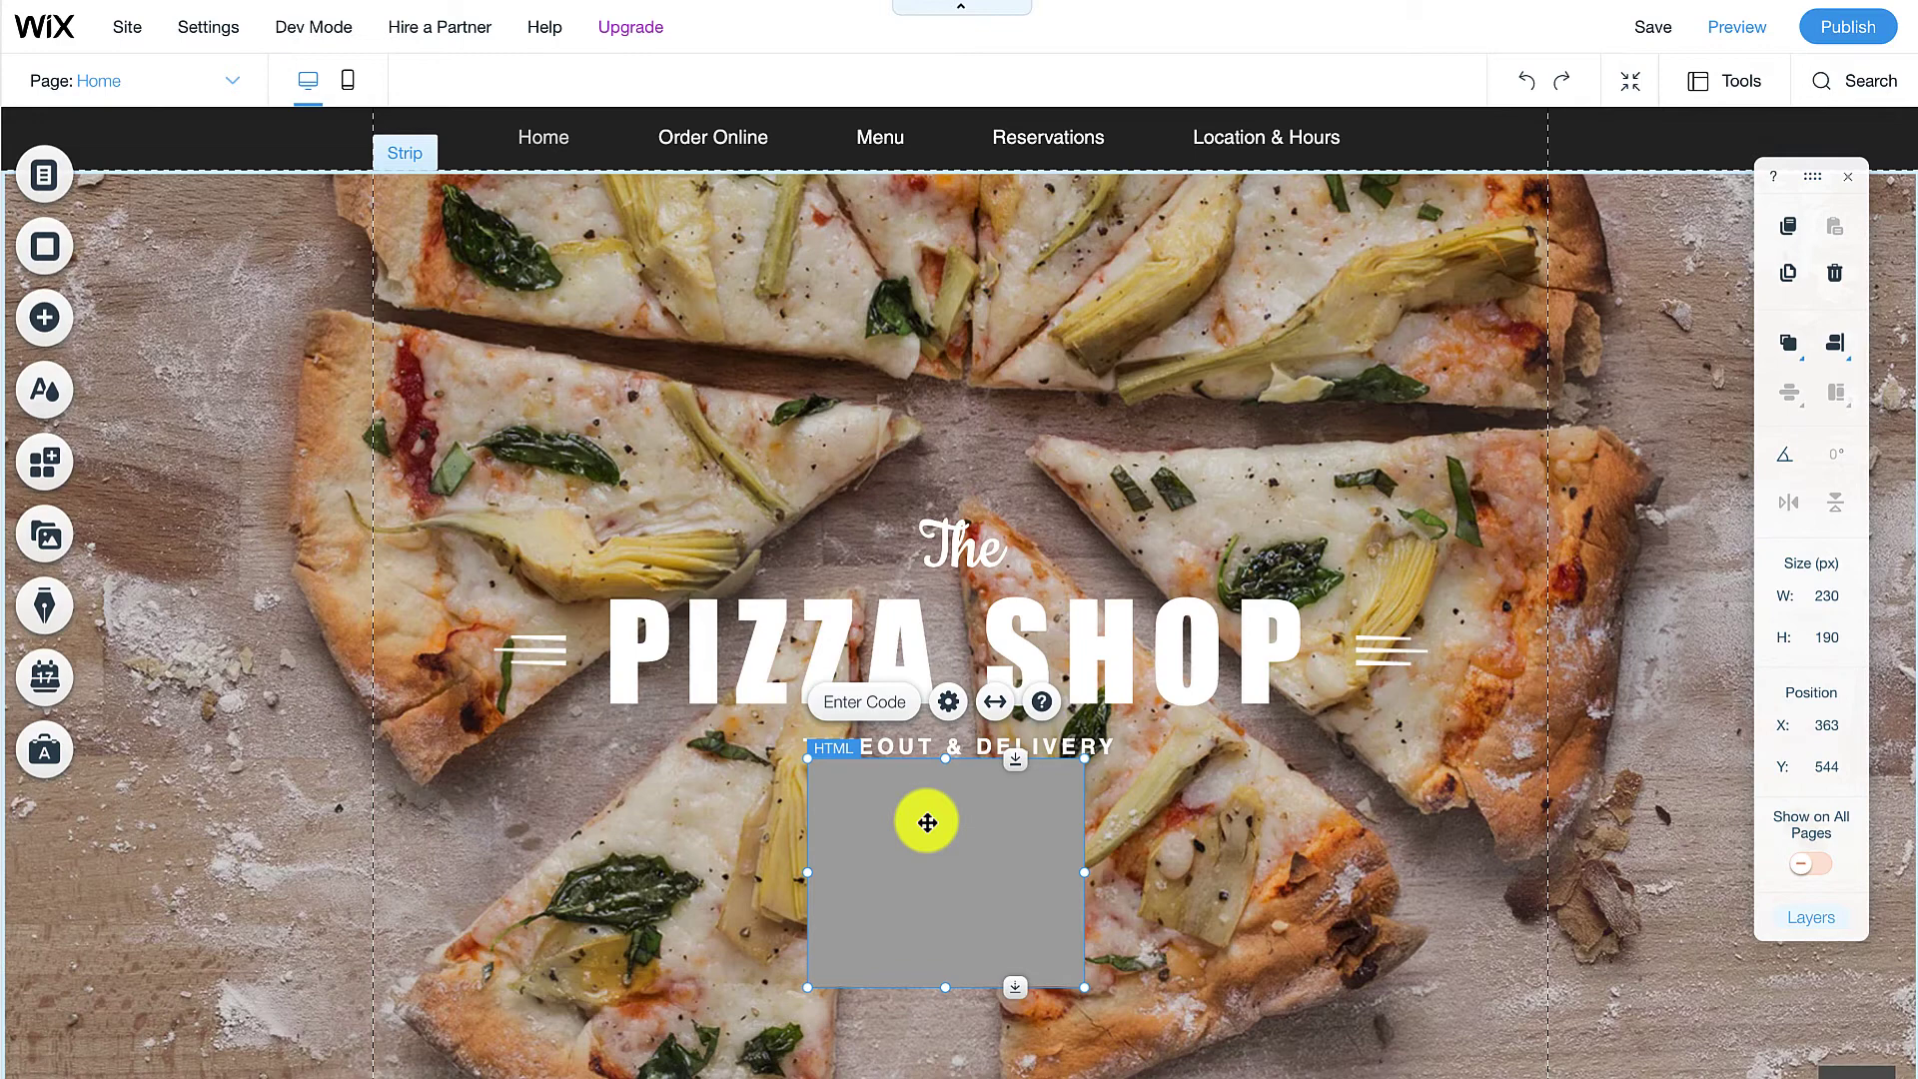
double_click(927, 822)
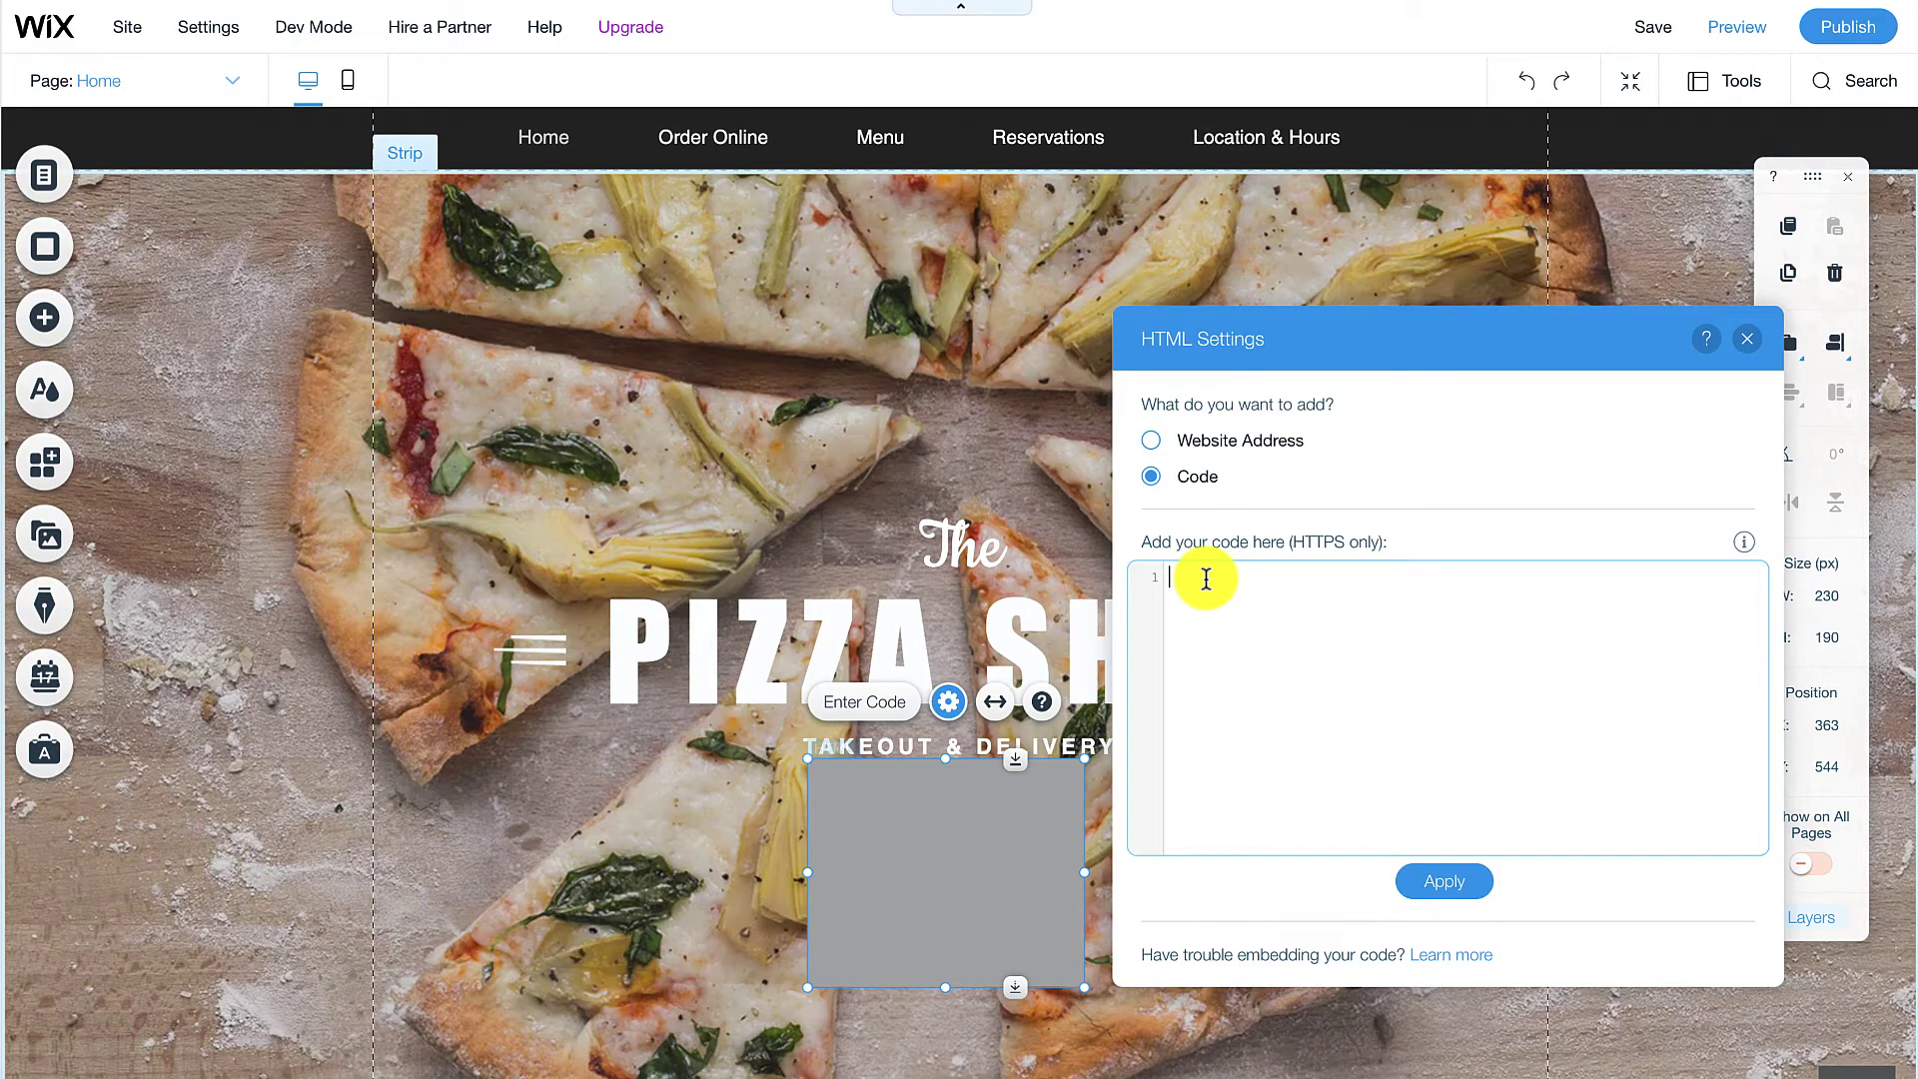
Paste the See MENU & Order code into the HTML embed, apply it, publish the site and view it live.
type("1  <!-- If you would like to customize the button, remove or change the \"class\" attribute inside the <span> tag --> <span class=\"glf-button\" data-glf-cuid=\"54fec60b-6af6-428d-b81c-fa71a2036bc4\" data-glf-ruid=\"9ce8772a-06dc-45be-b378-d6bc222bb9cd\" > See MENU & Order</span> <script src=\"https://www.fbgcdn.com/embedder/js/ewm2.js\" defer async ></script>")
left_click(1422, 863)
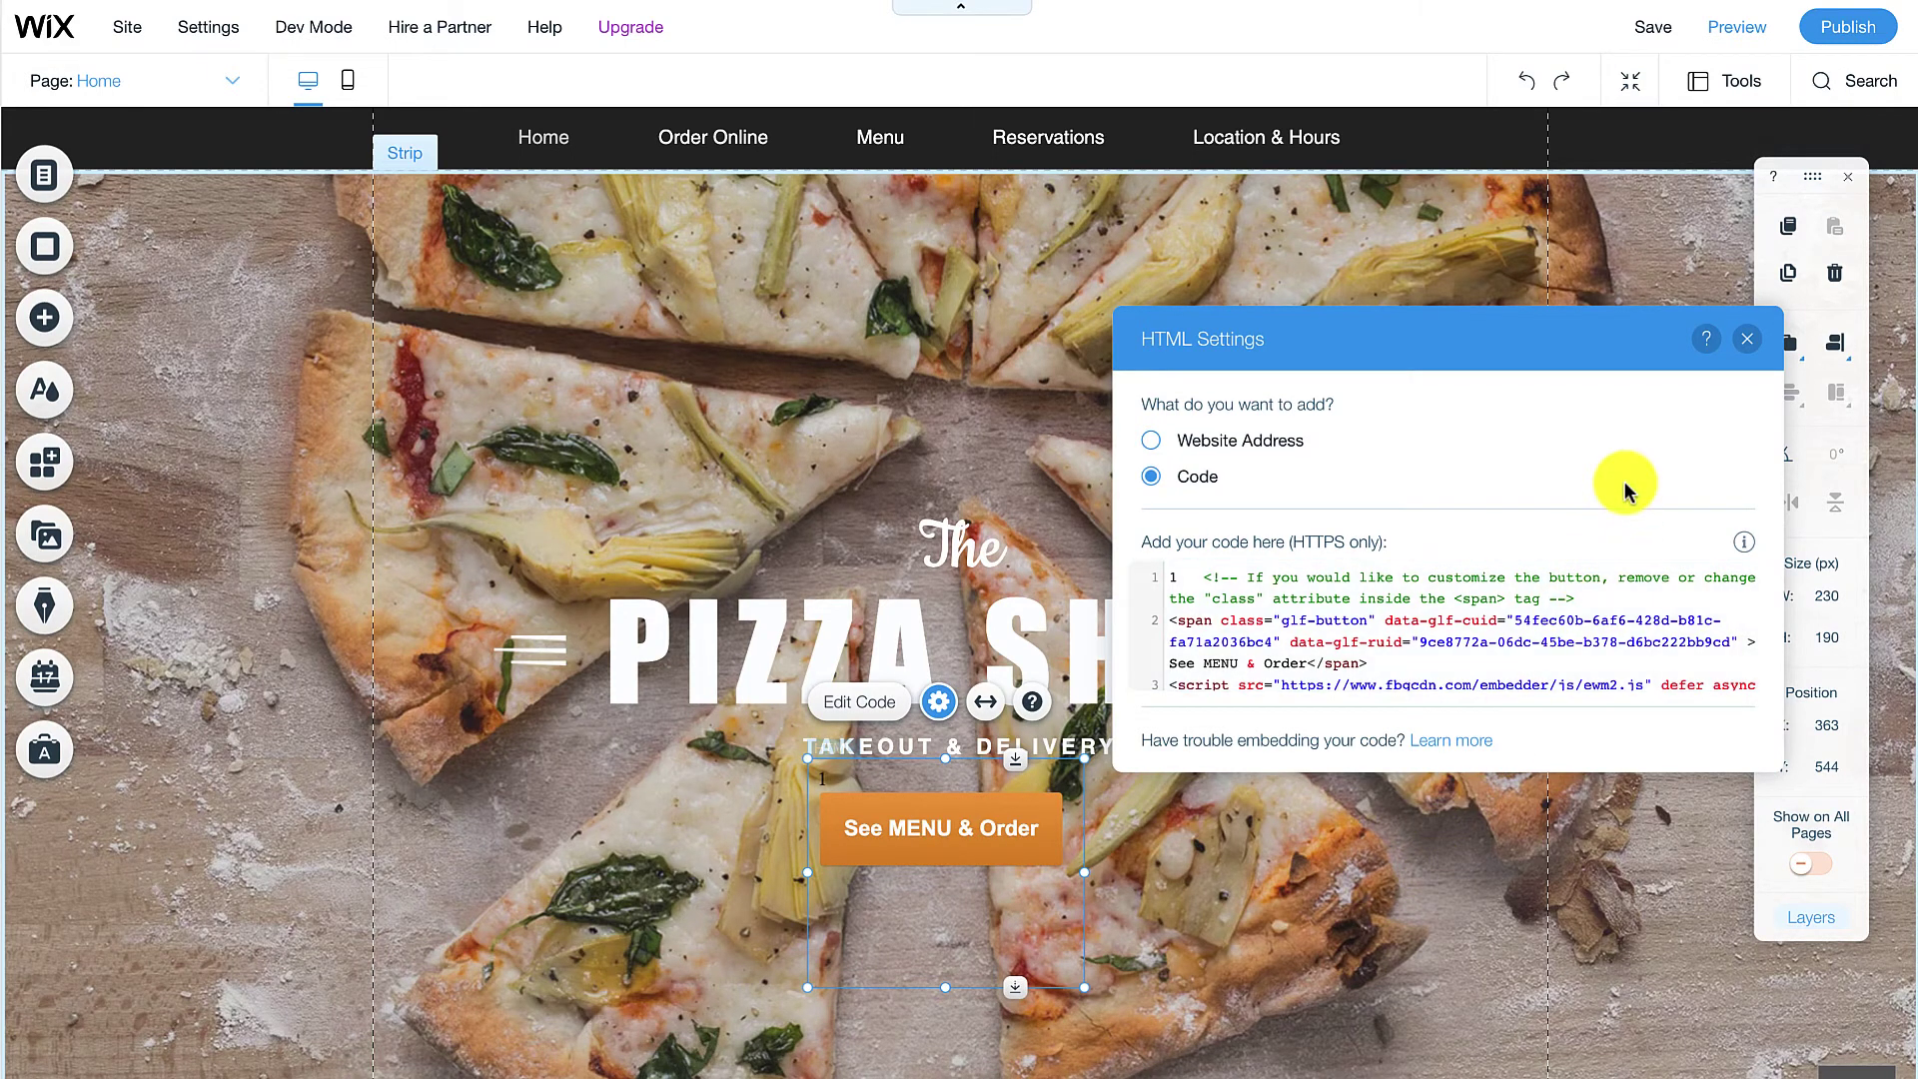
left_click(1746, 340)
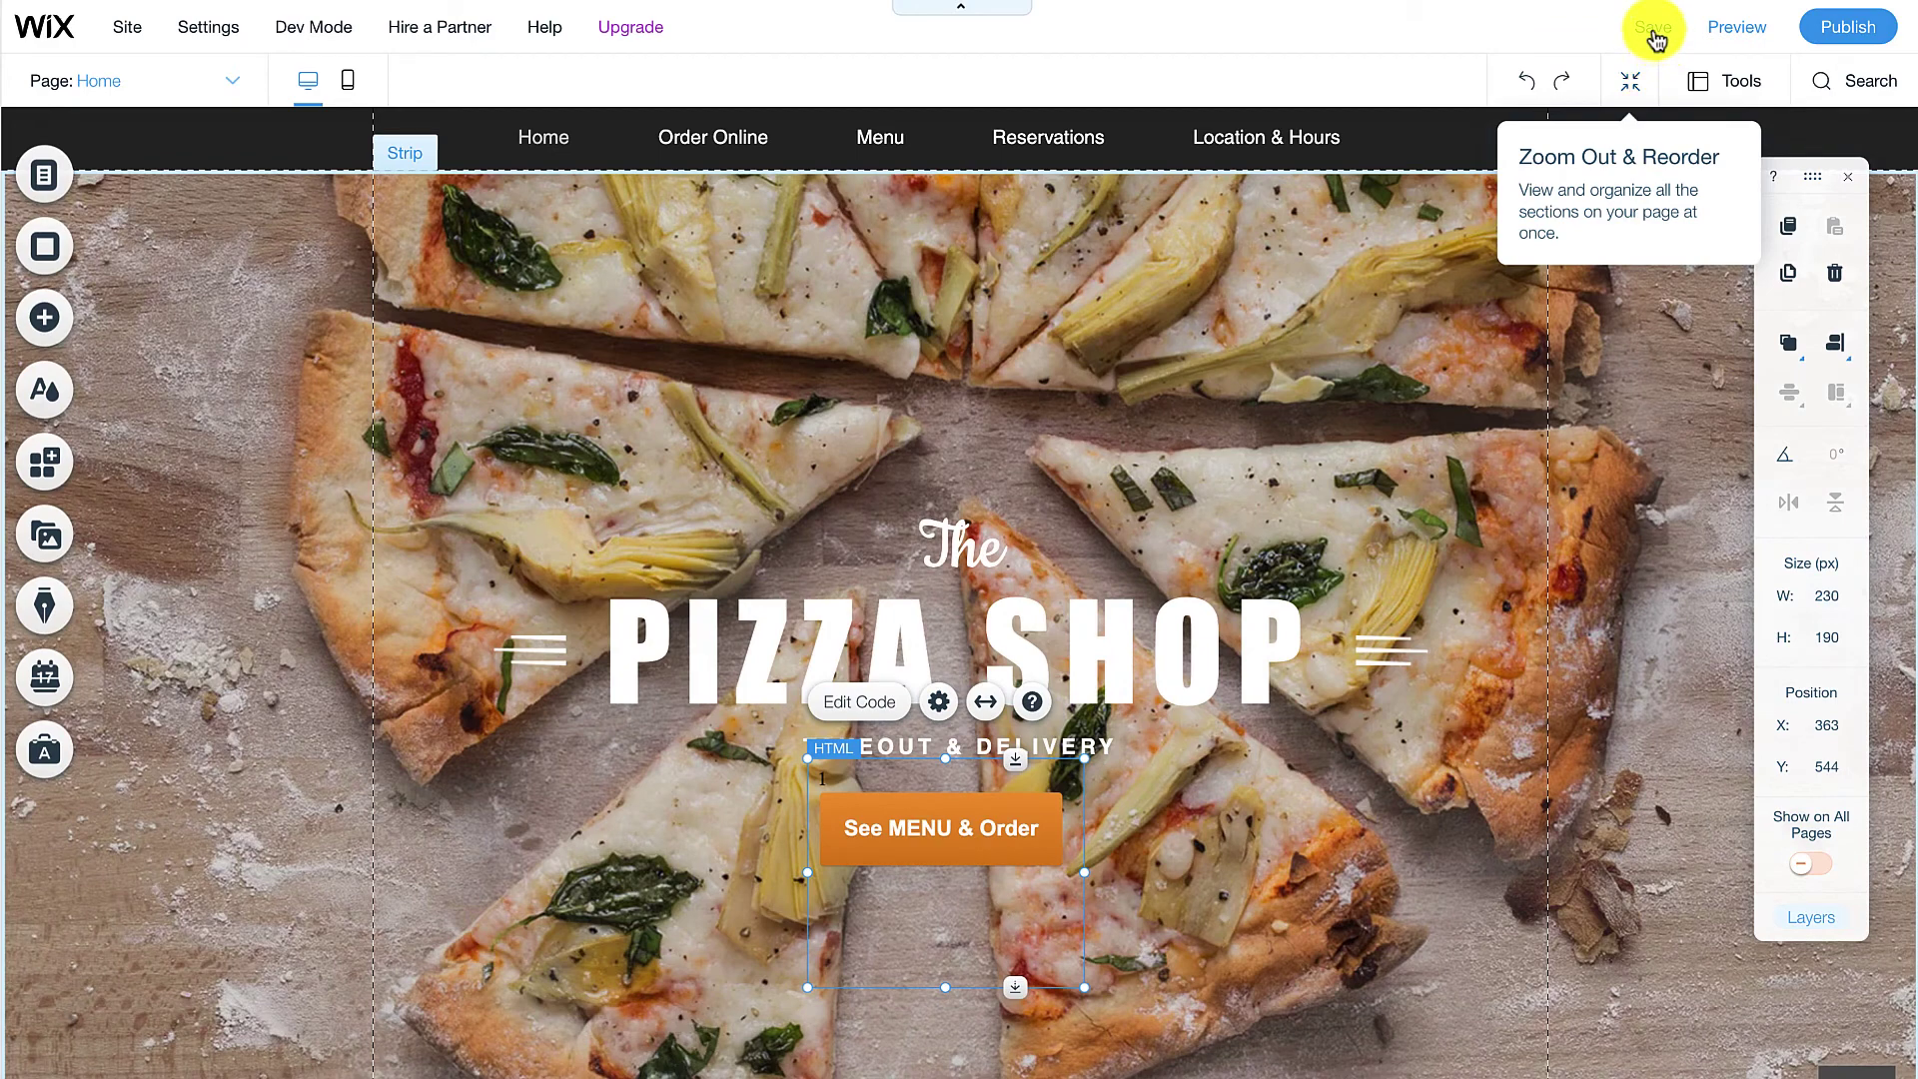
left_click(1653, 30)
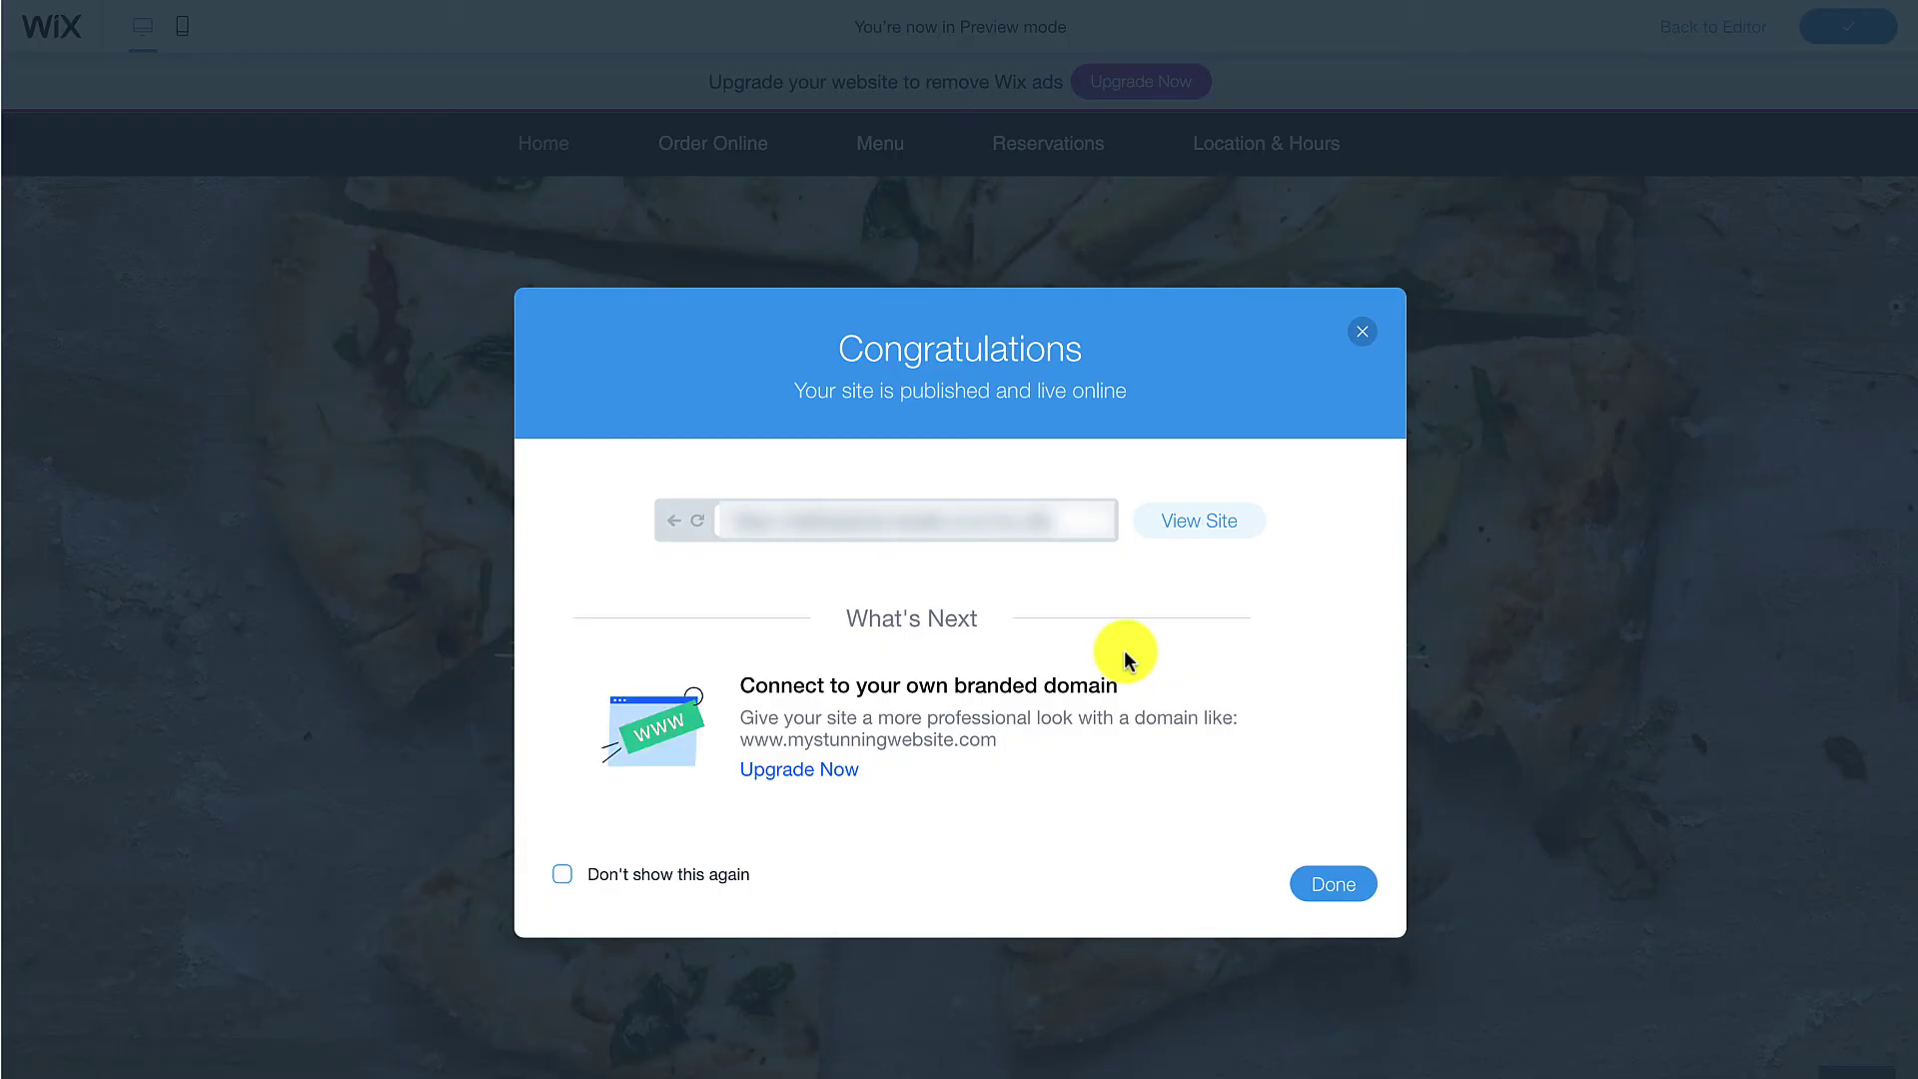
left_click(1212, 531)
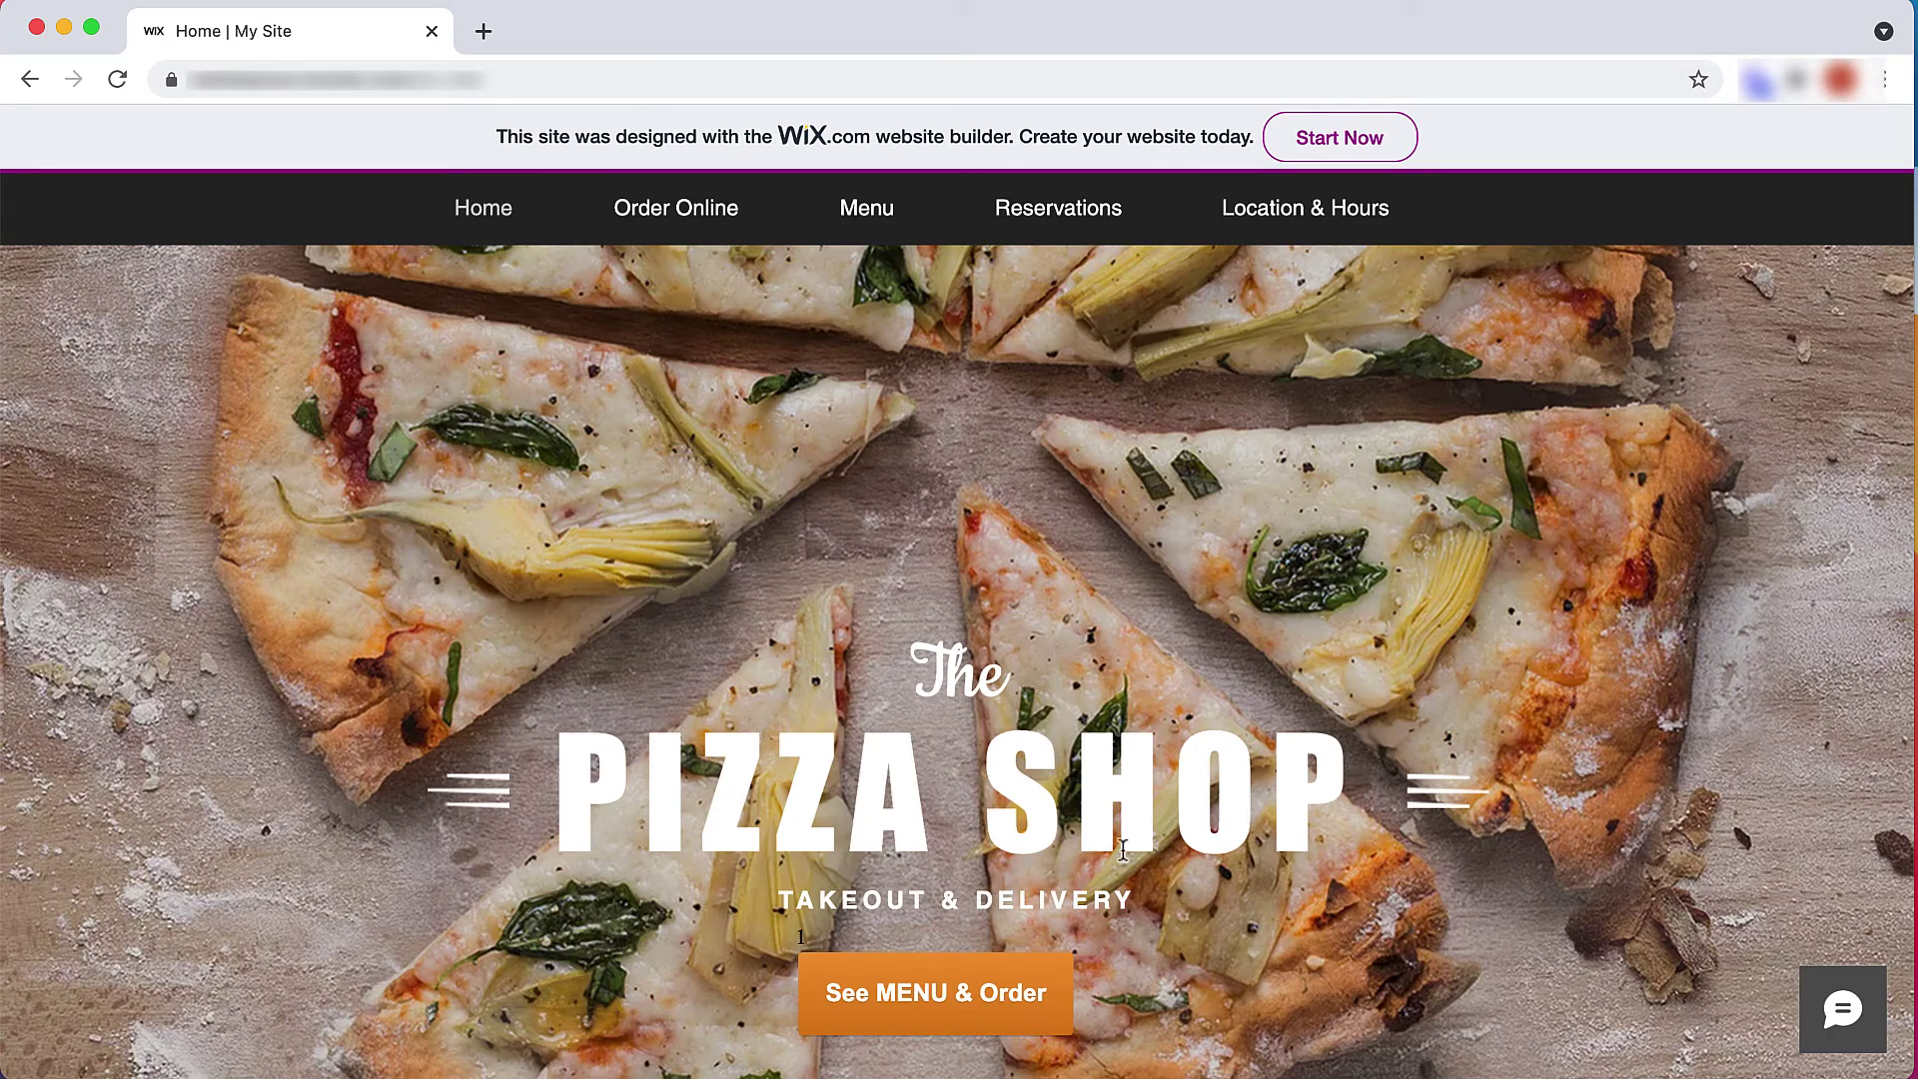
Try the live Pizza Shop site's See MENU & Order button and scroll the Pronto Restaurant NYC menu.
left_click(993, 997)
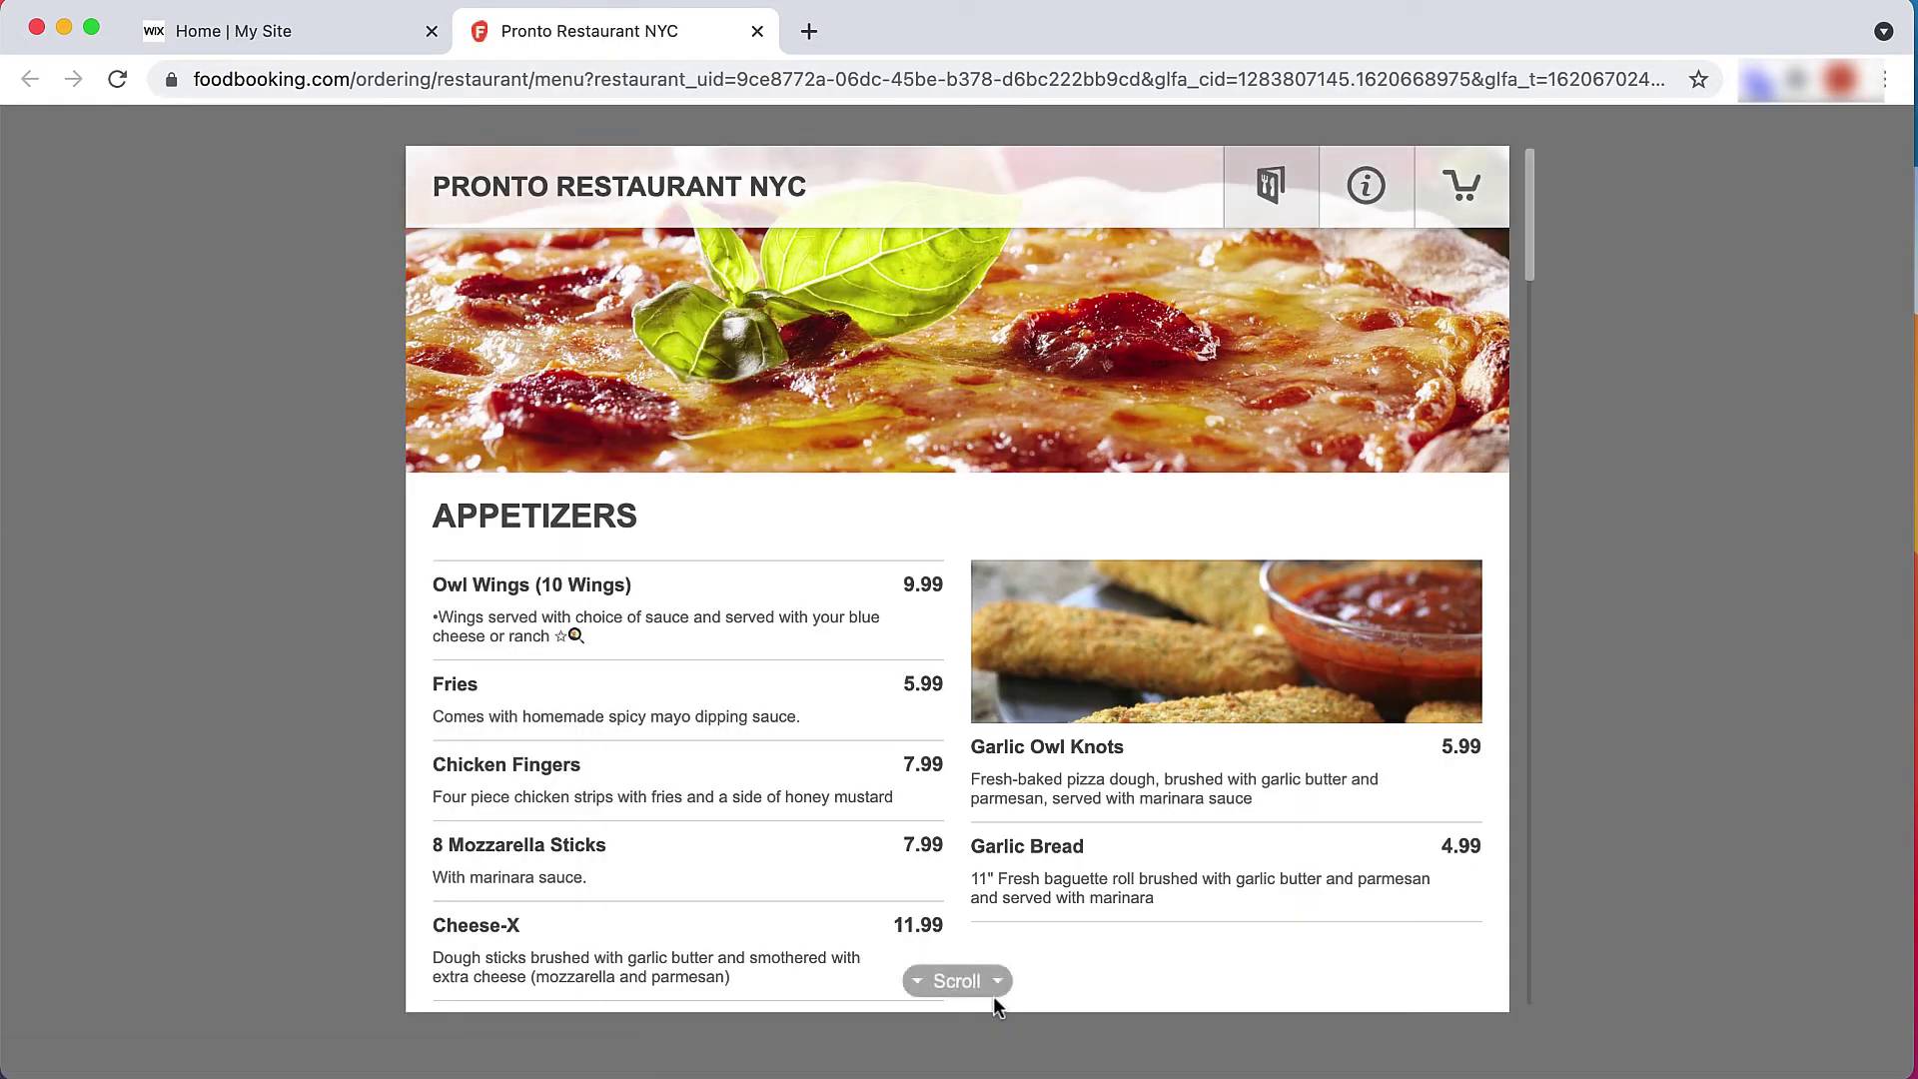
scroll(1002, 932, "down", 5)
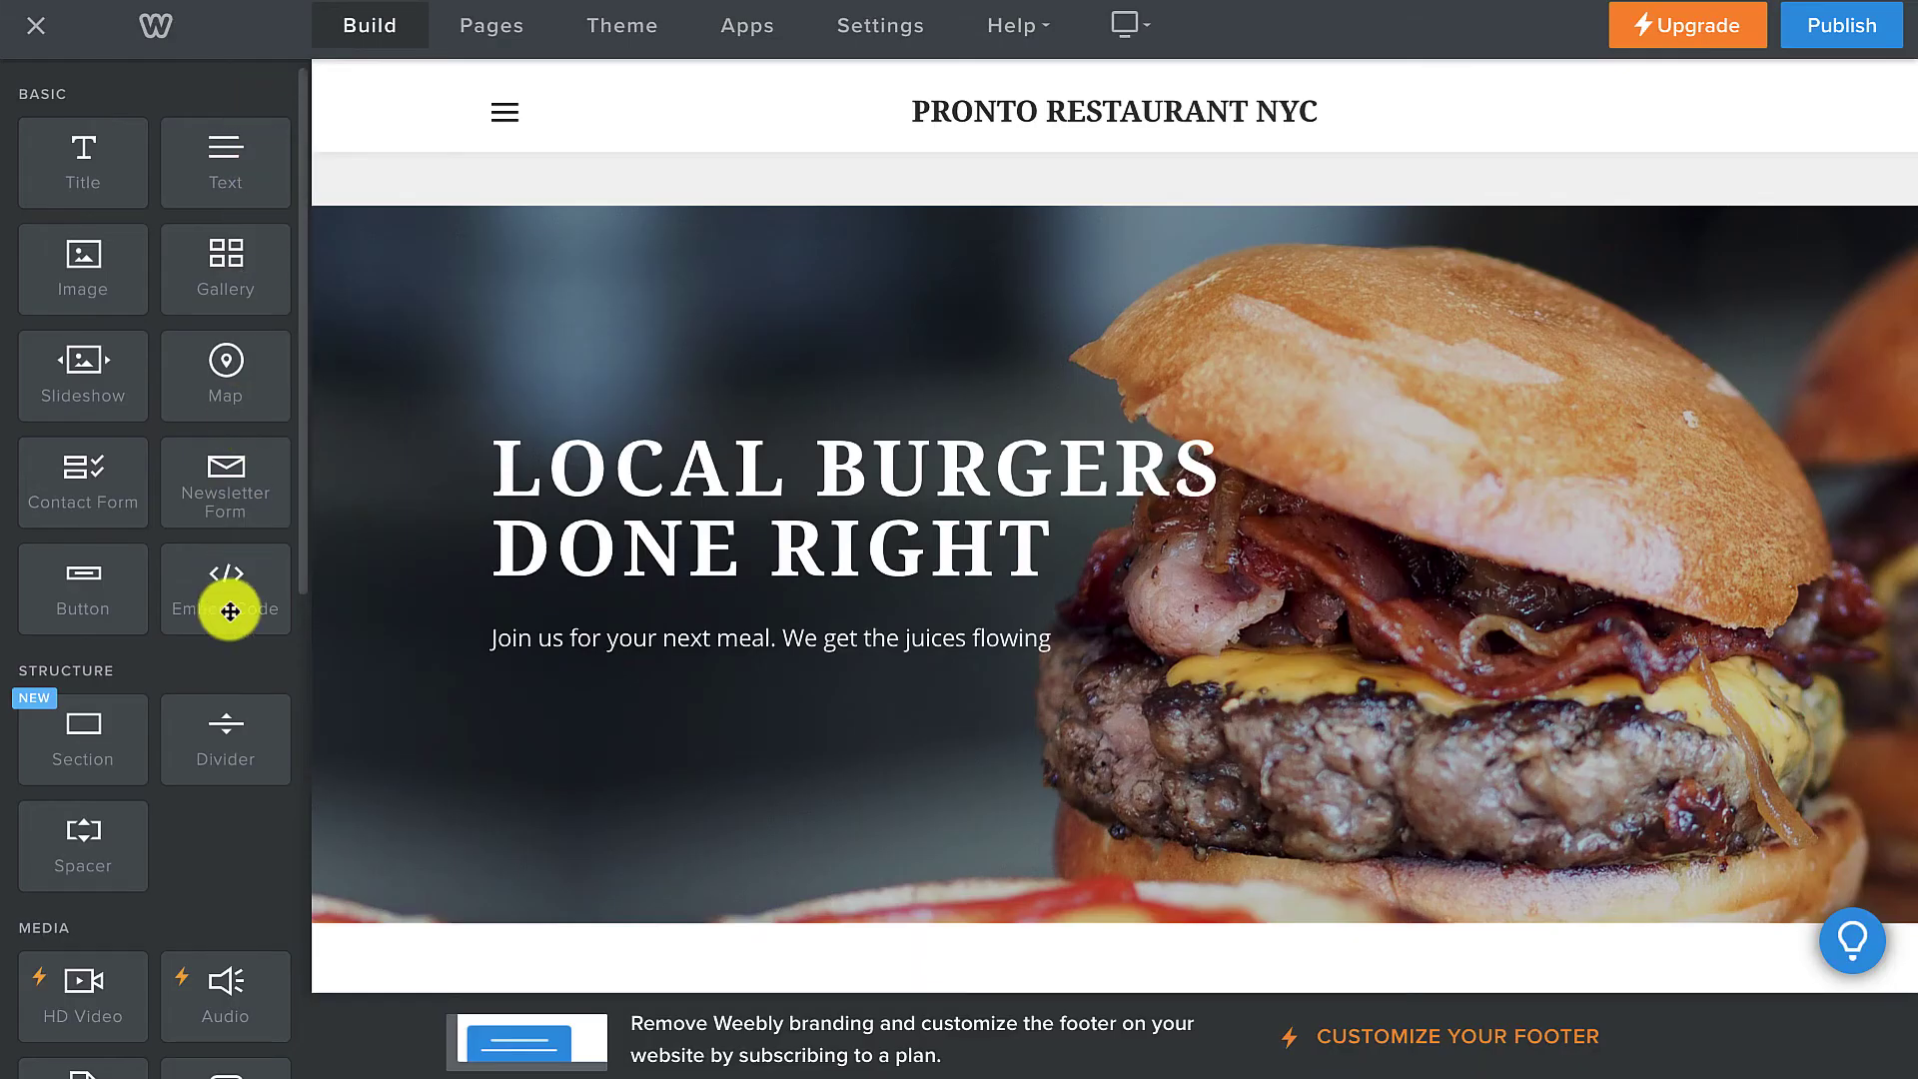
Add an Embed Code element below the hero text with the pasted ordering-button HTML, then publish.
left_click_drag(230, 611, 588, 674)
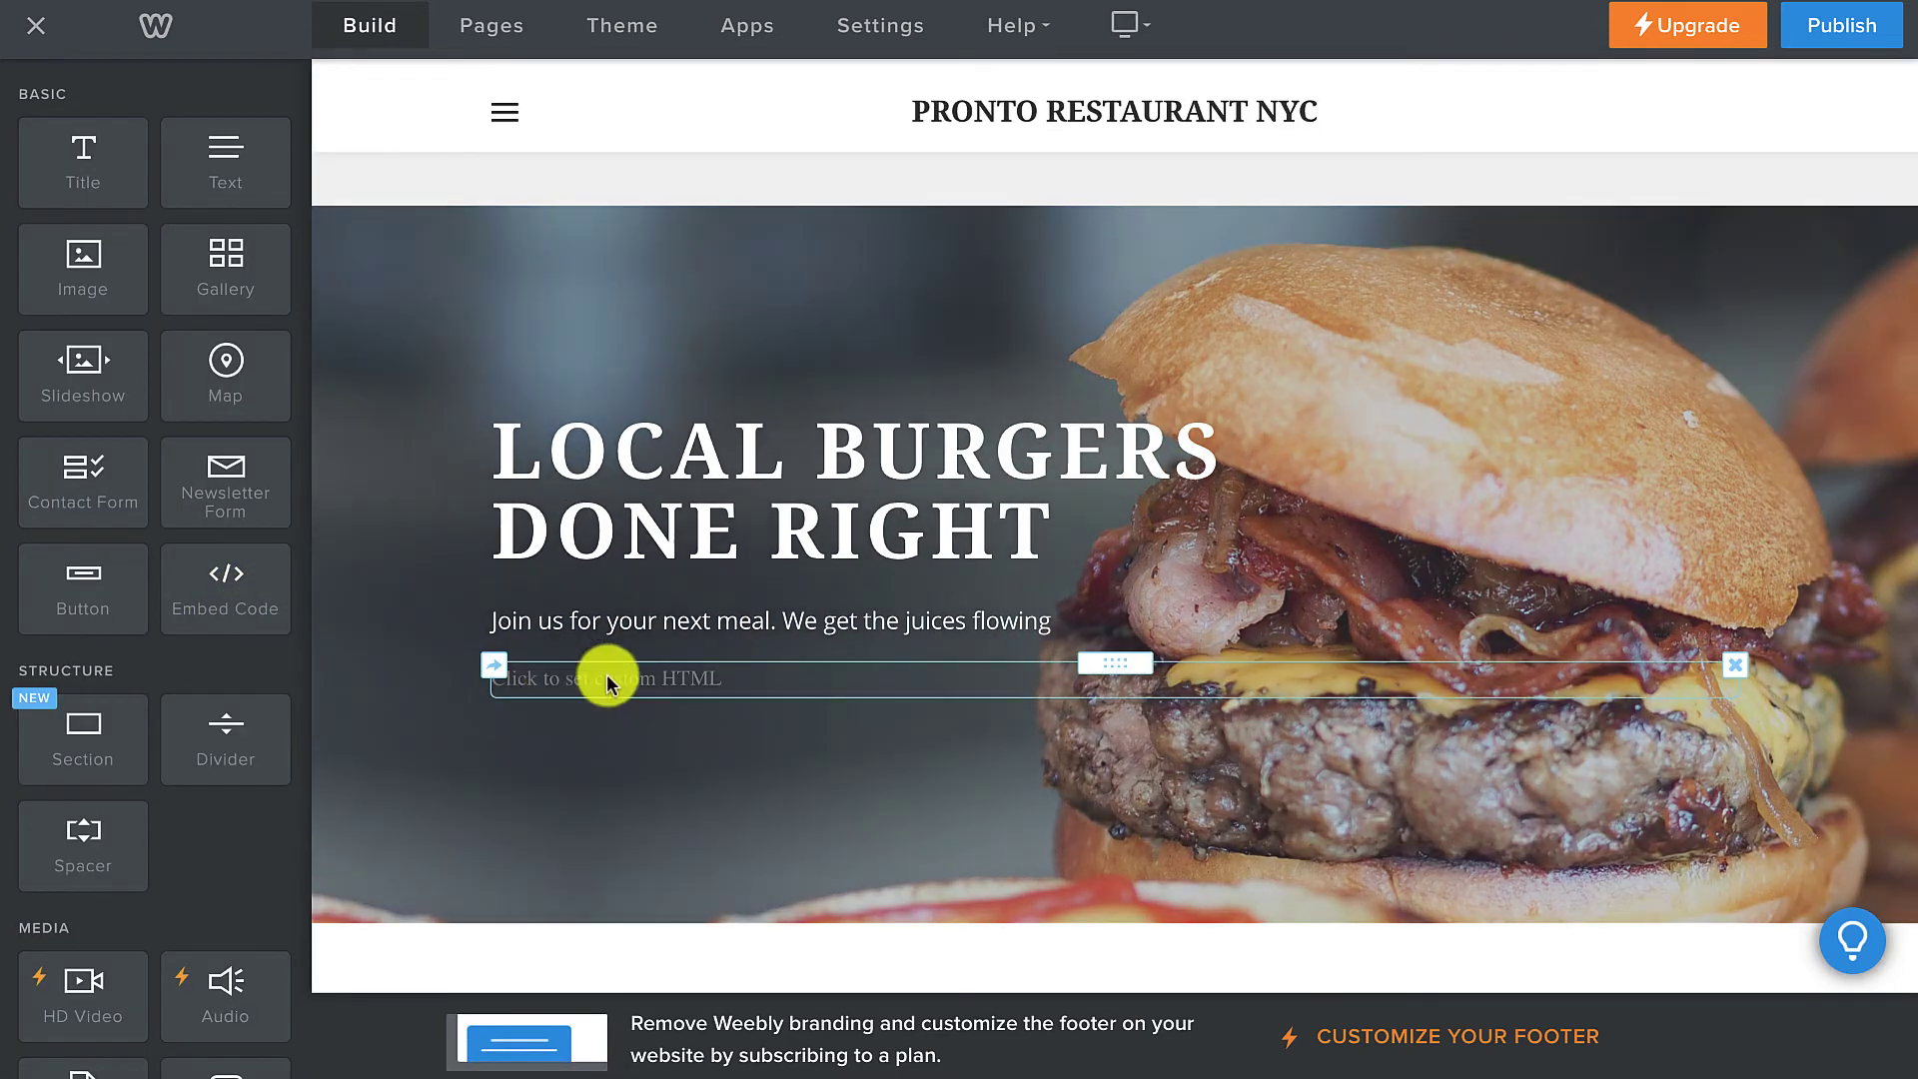
left_click(622, 679)
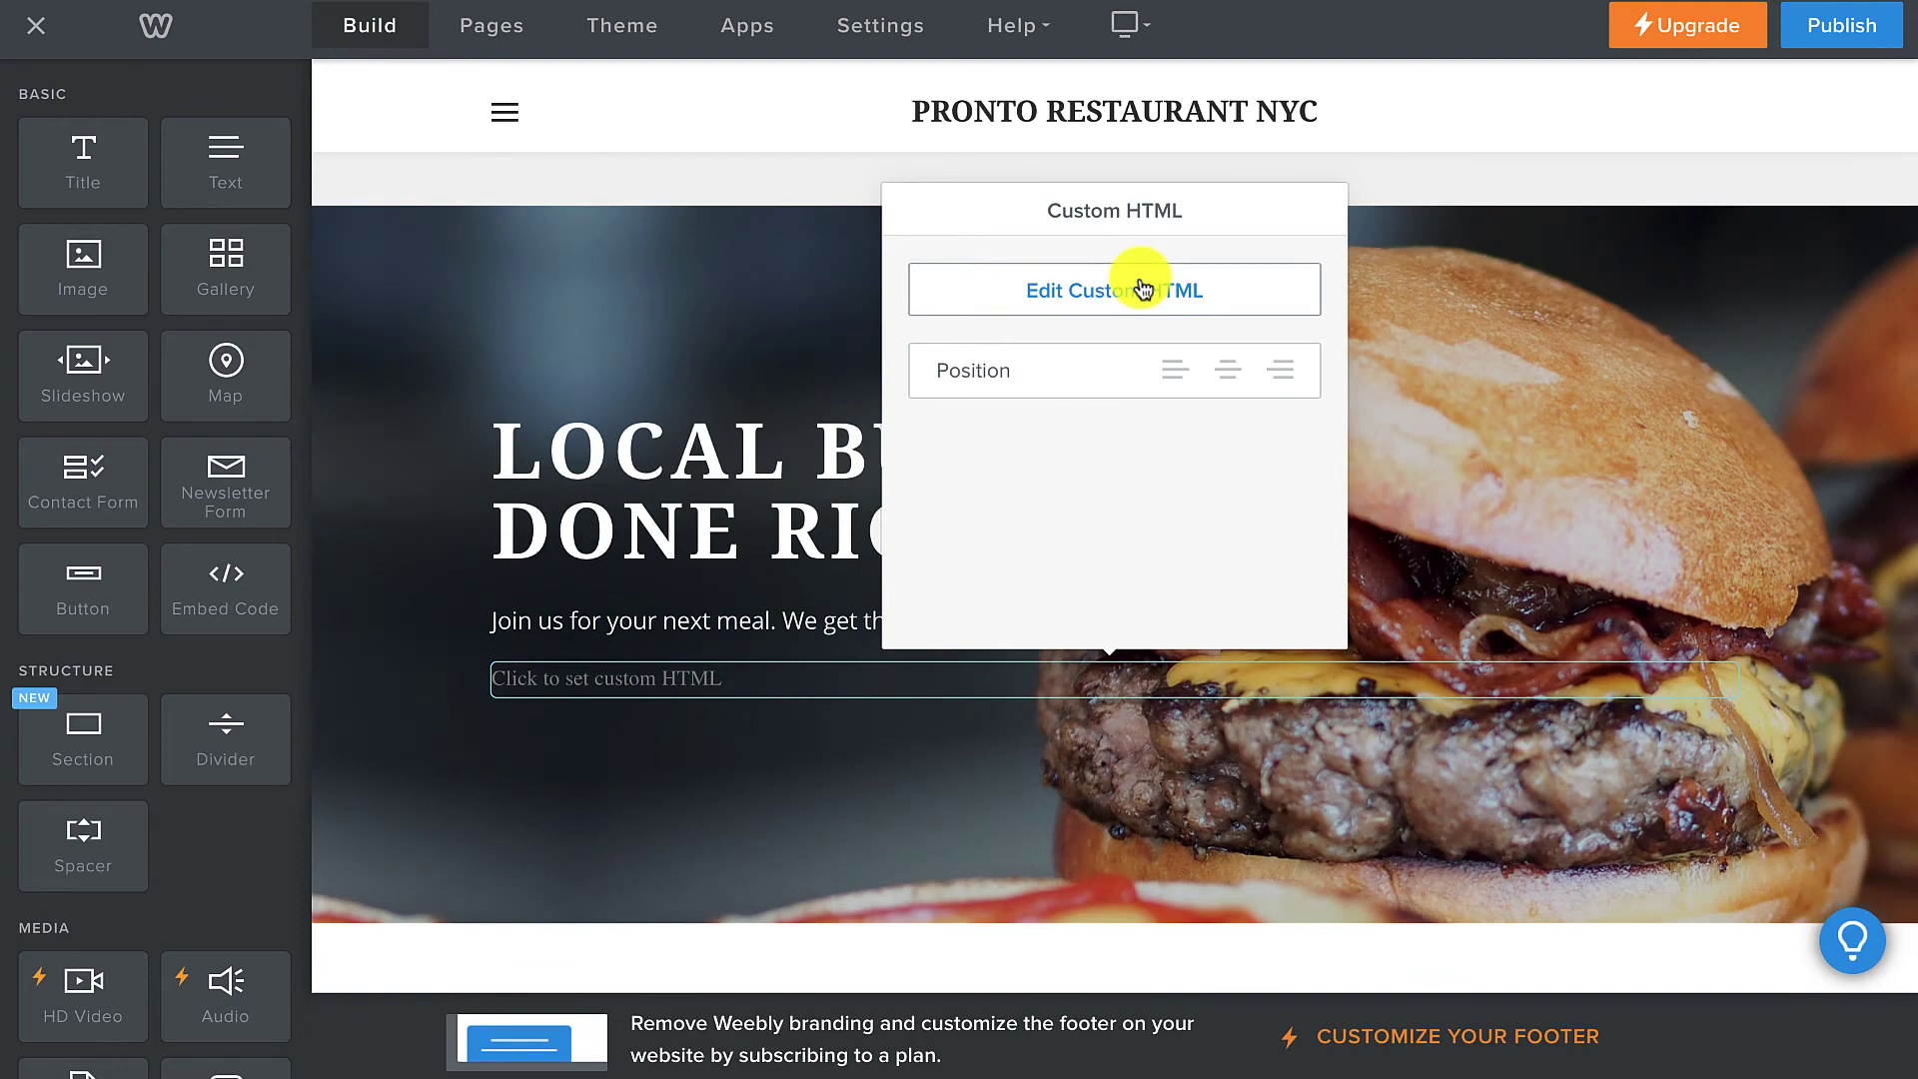
left_click(1138, 287)
key("ctrl+v")
left_click(1140, 284)
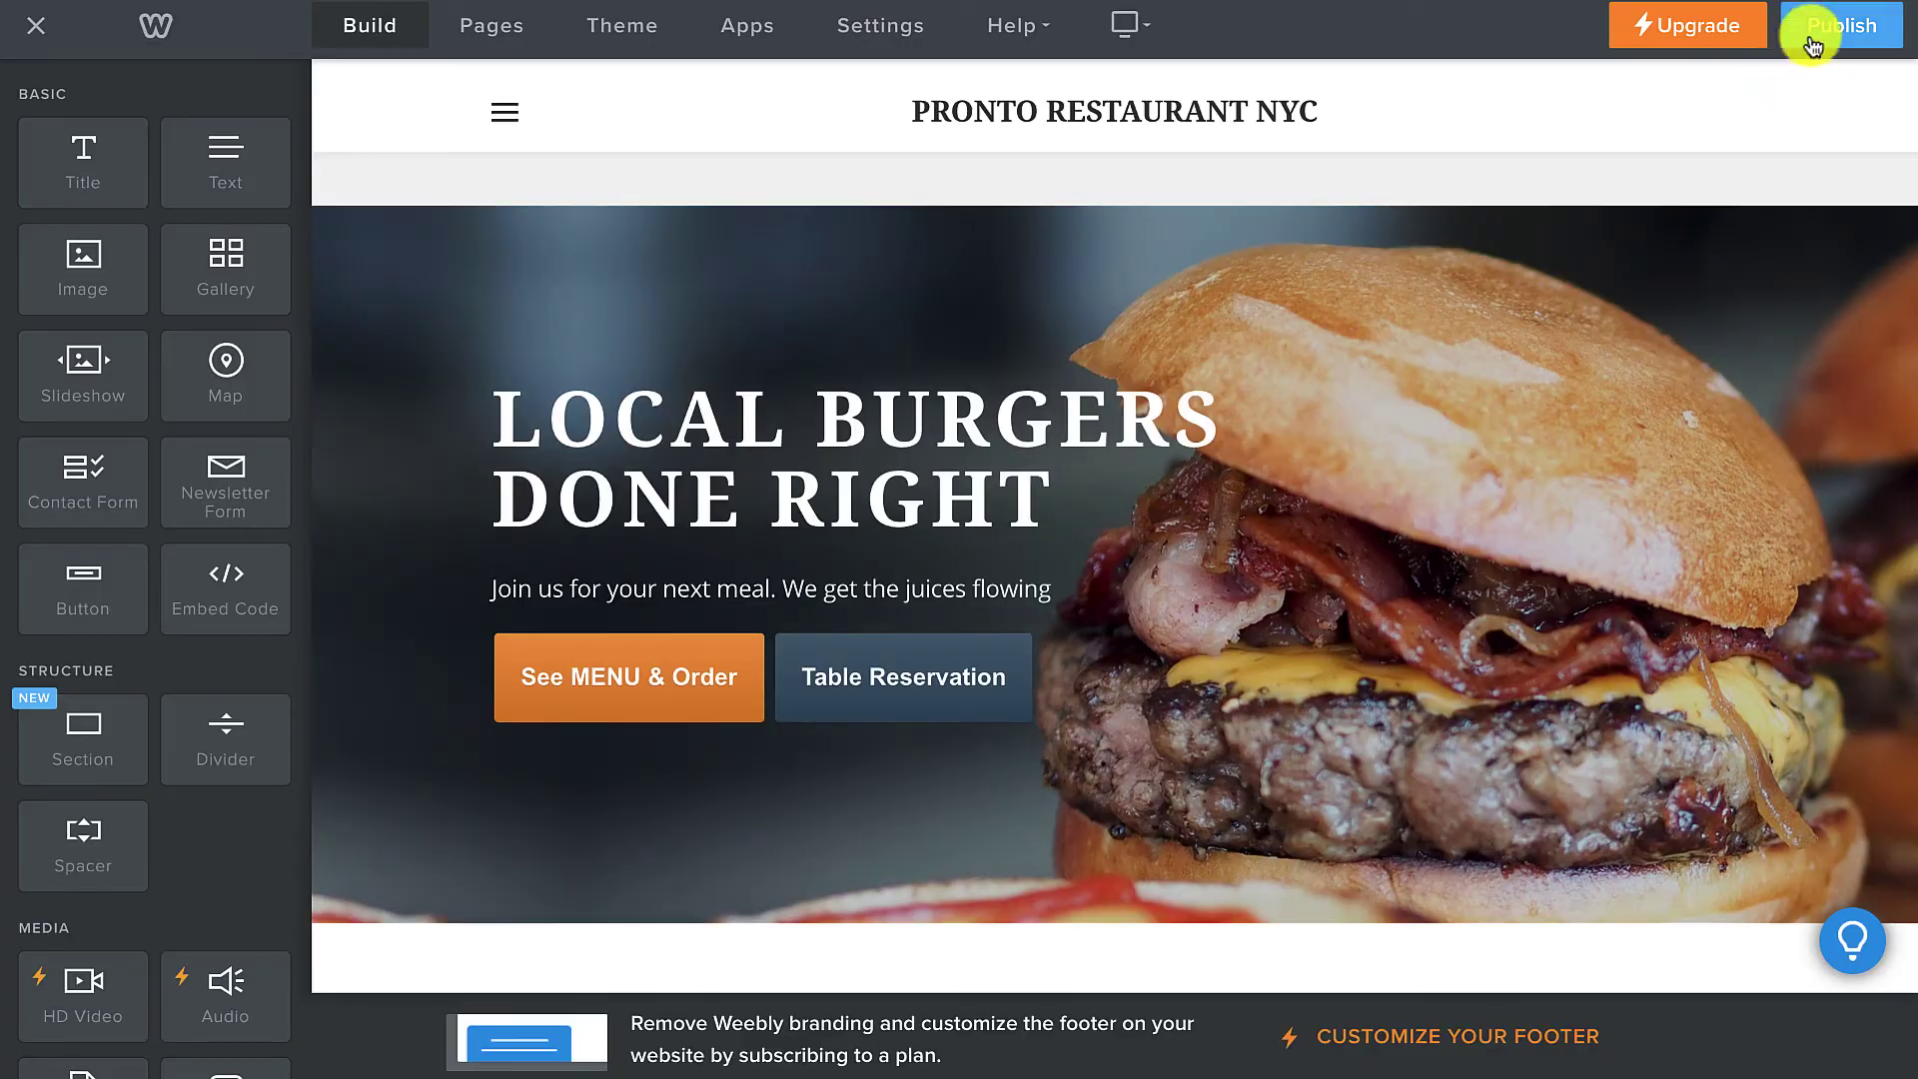
left_click(1808, 33)
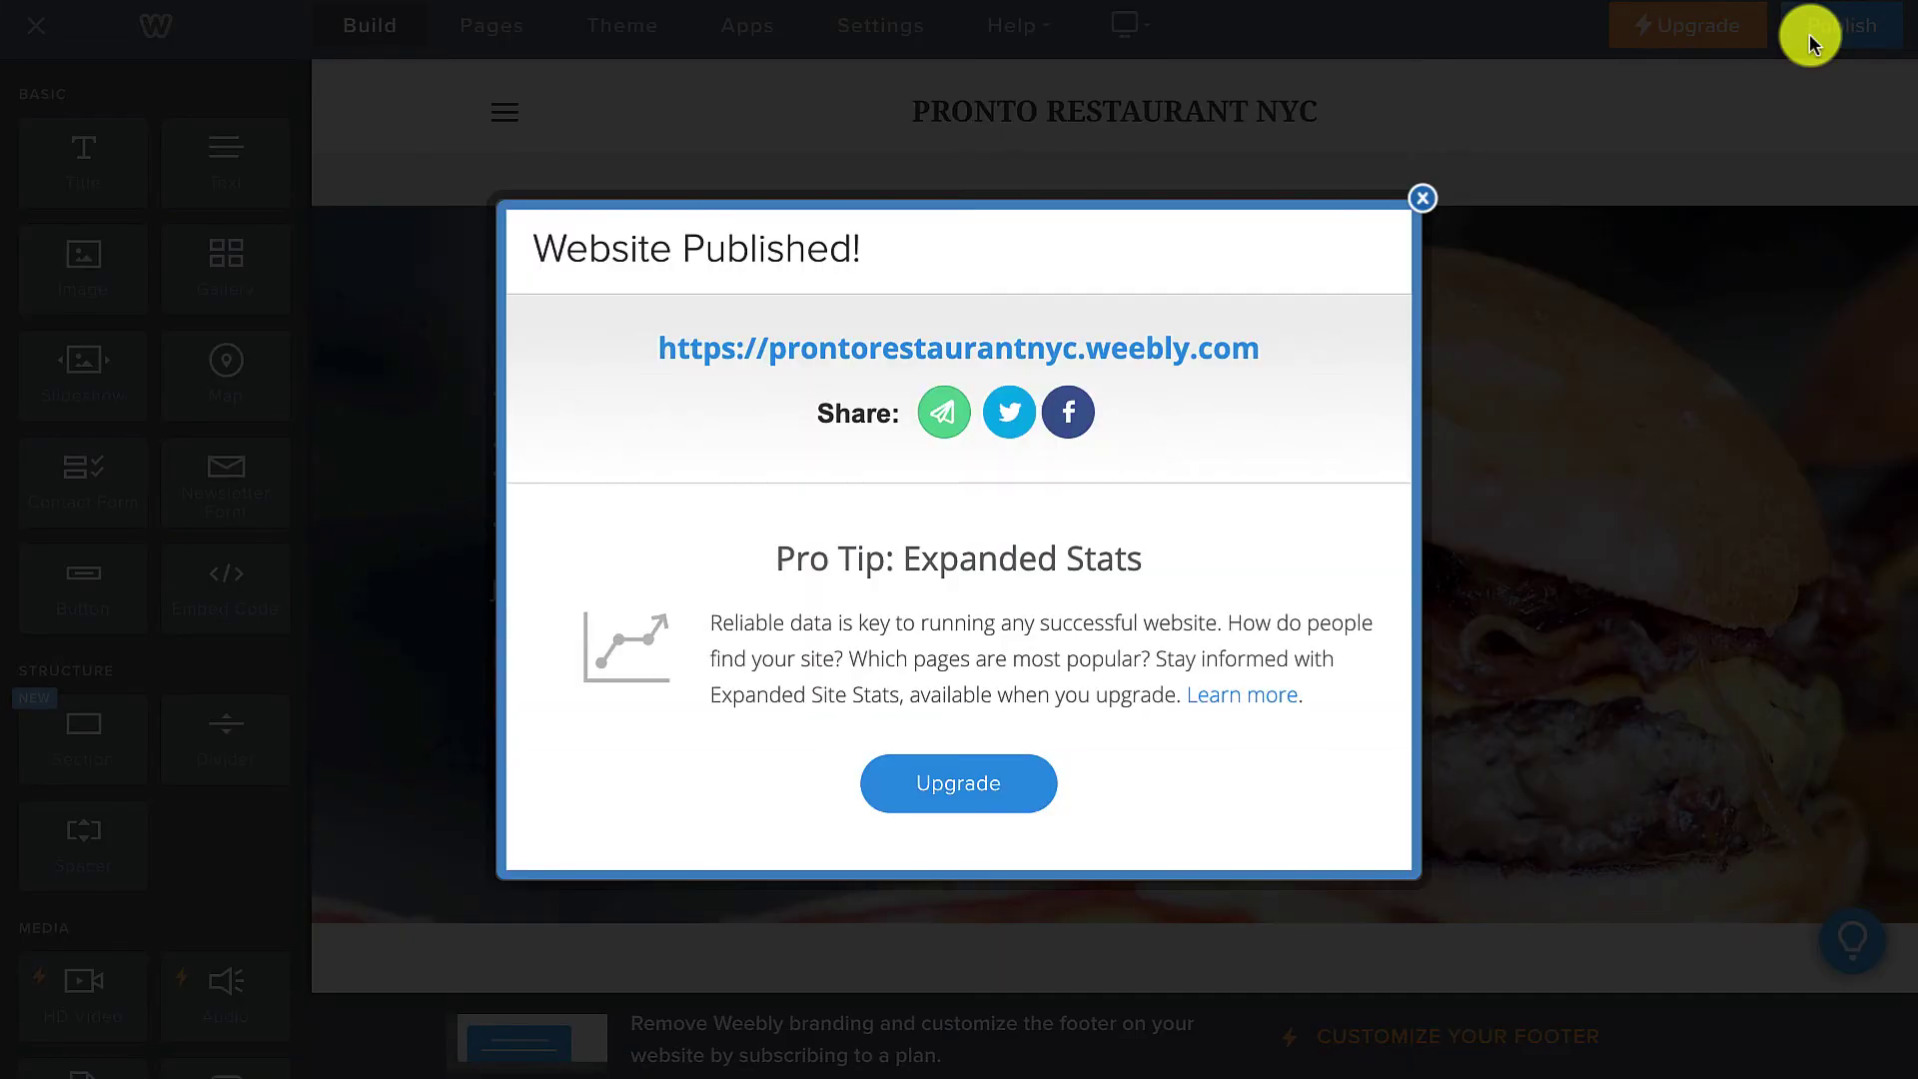
Open the published prontorestaurantnyc.weebly.com site and test its See MENU & Order button.
left_click(1202, 350)
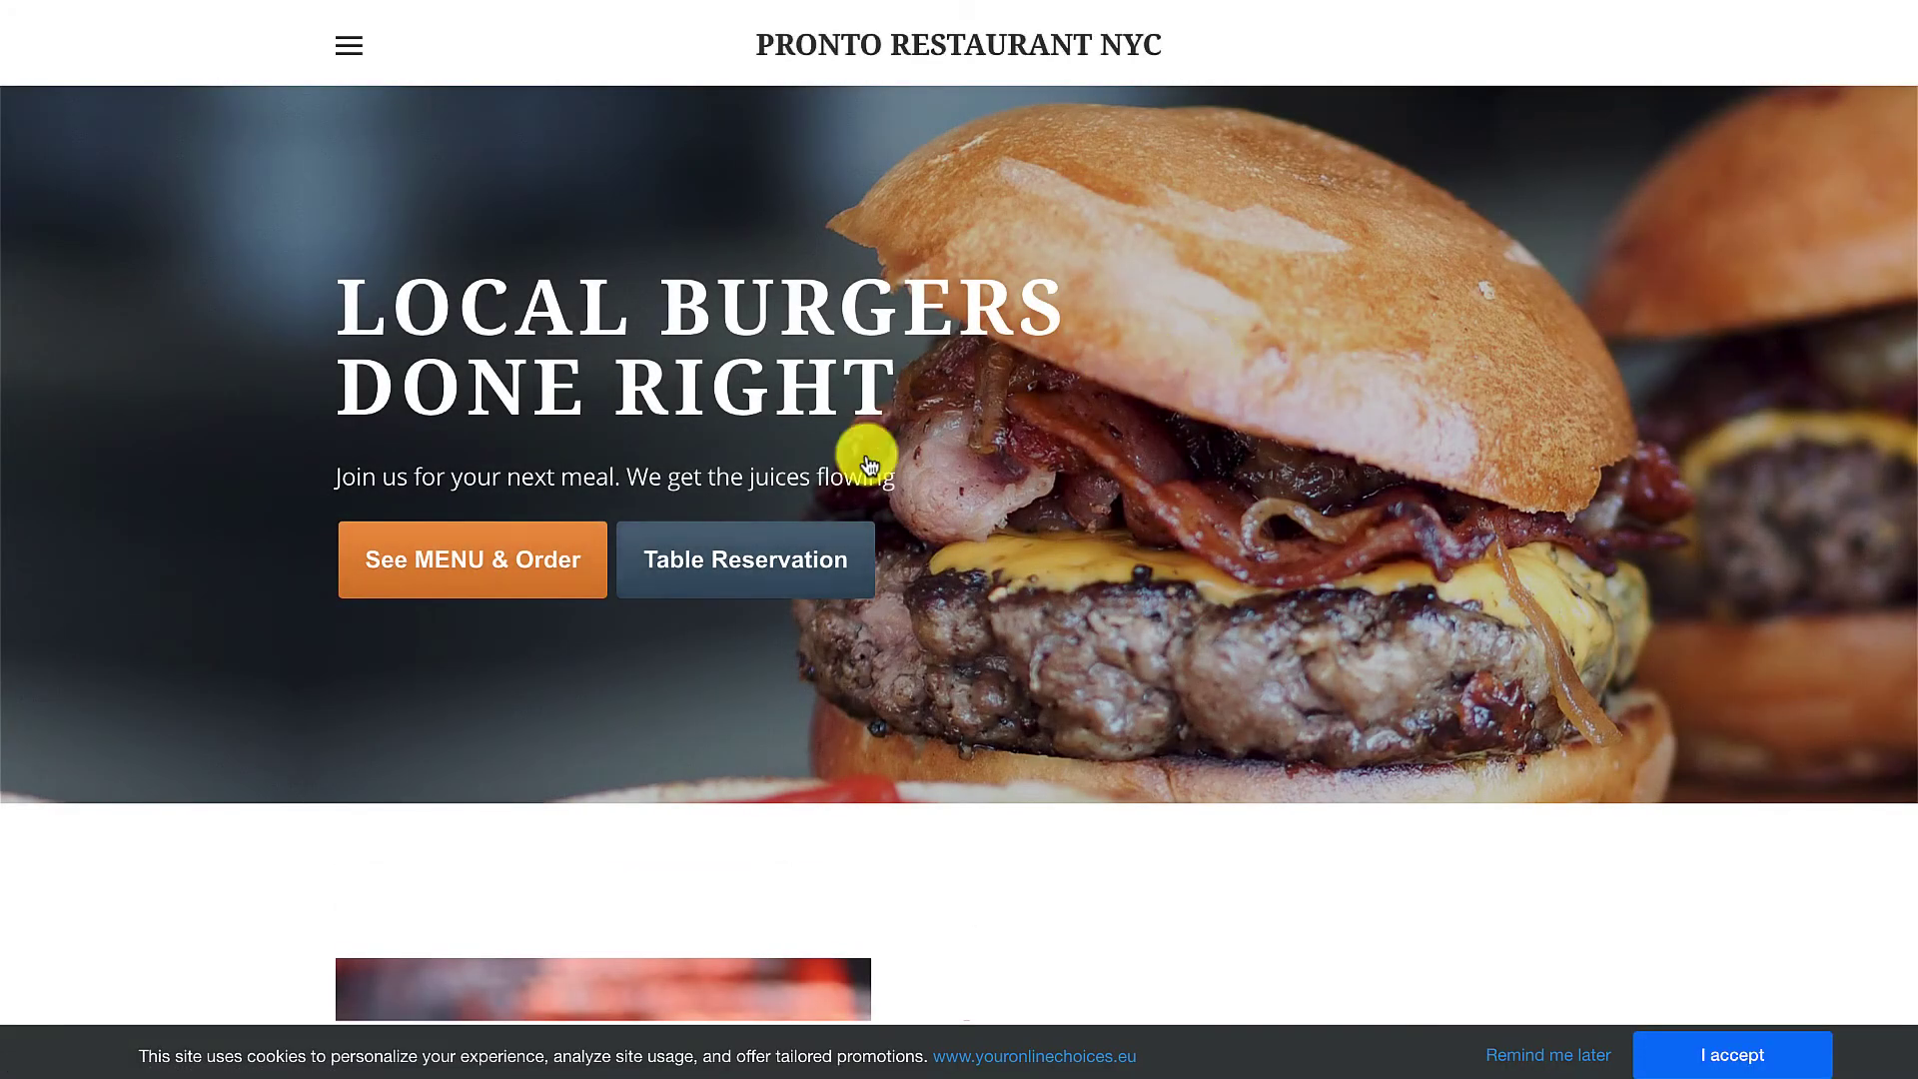
left_click(532, 561)
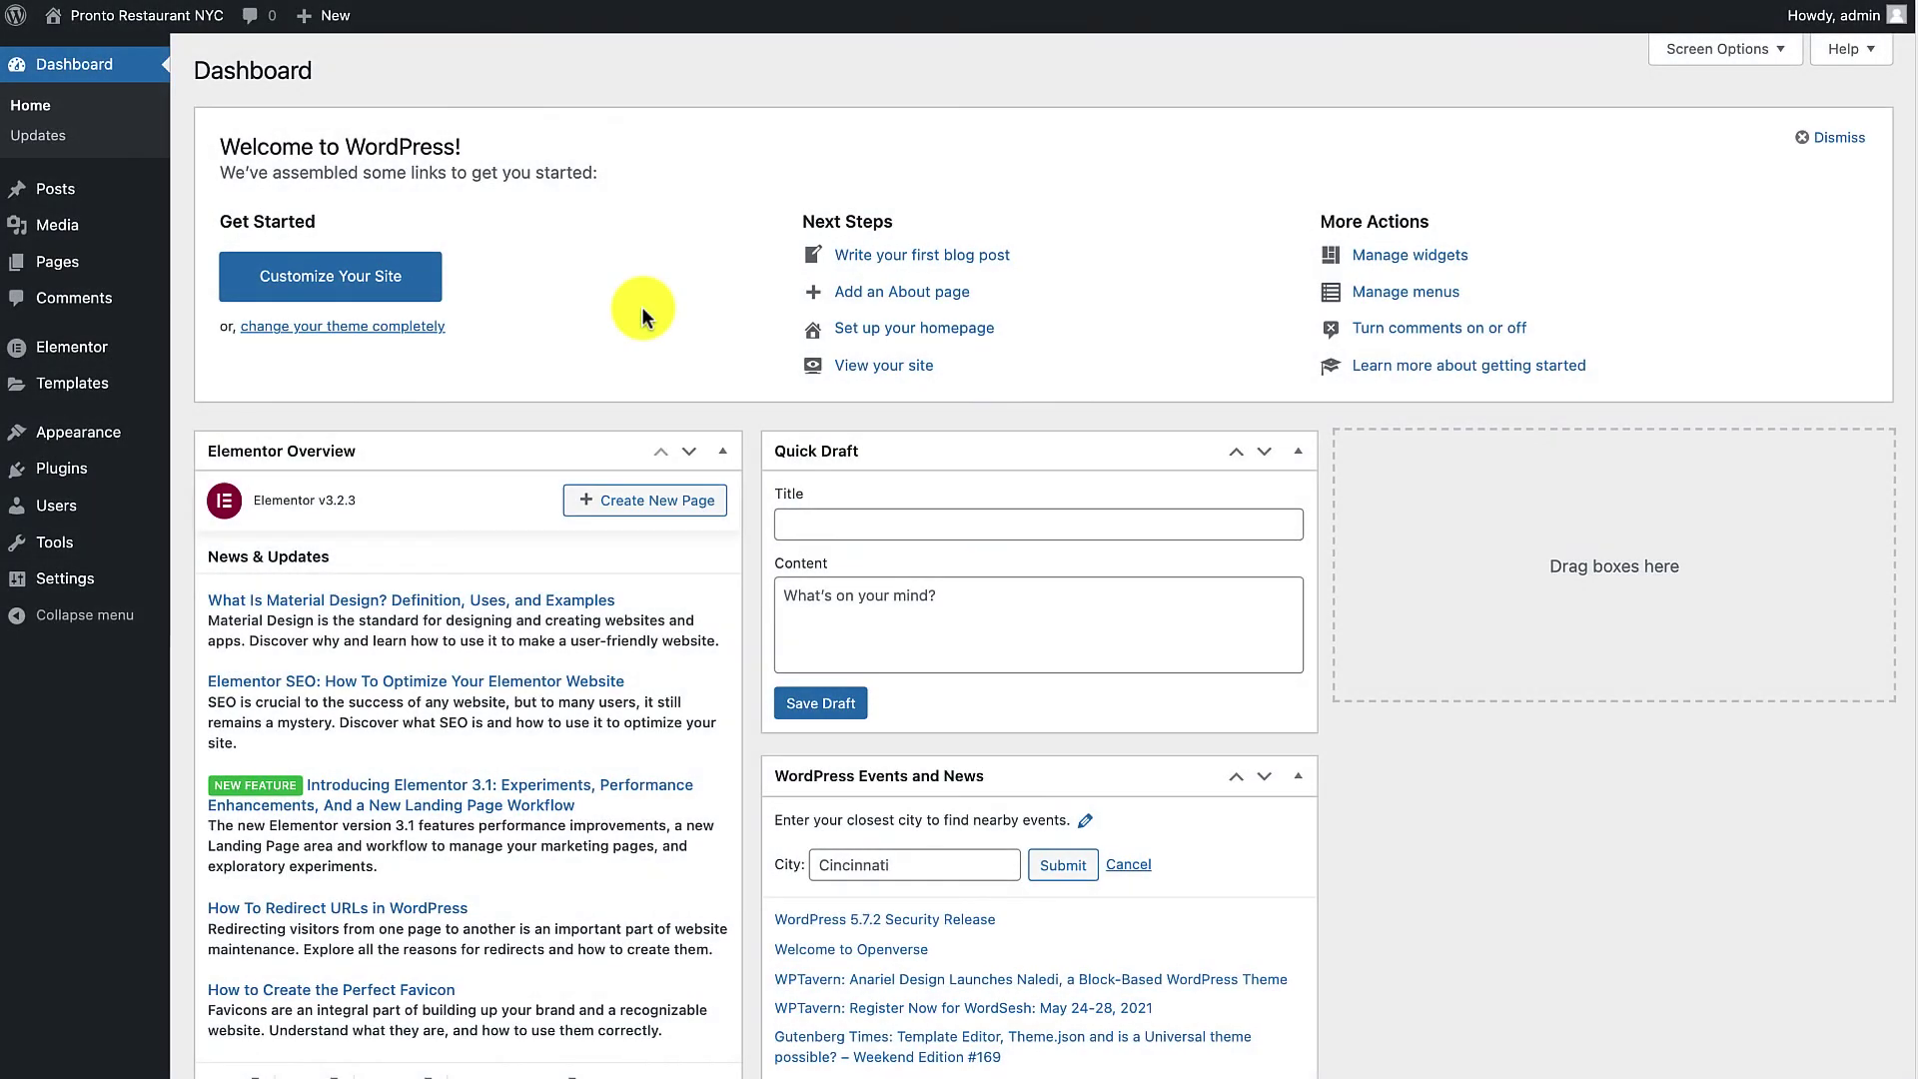
Open the WordPress Home page in the editor from All Pages.
left_click(58, 267)
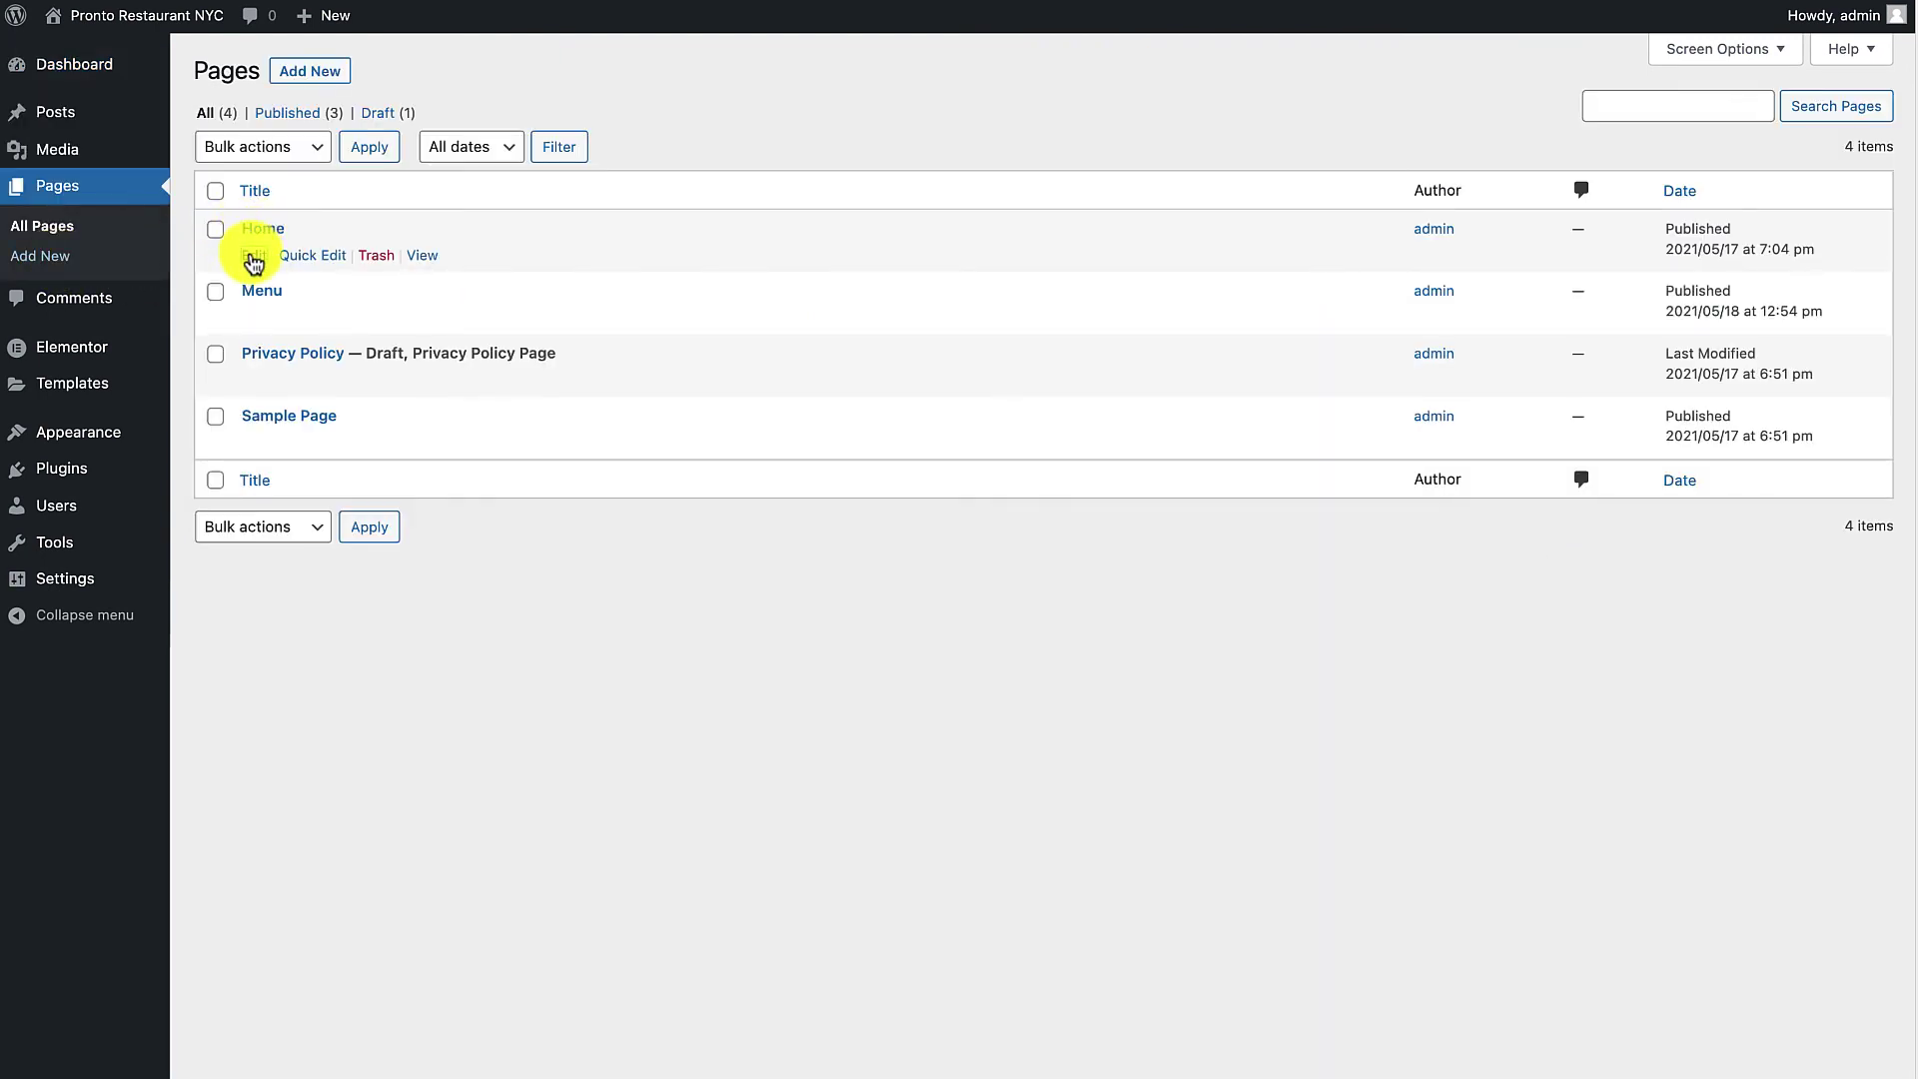
left_click(254, 256)
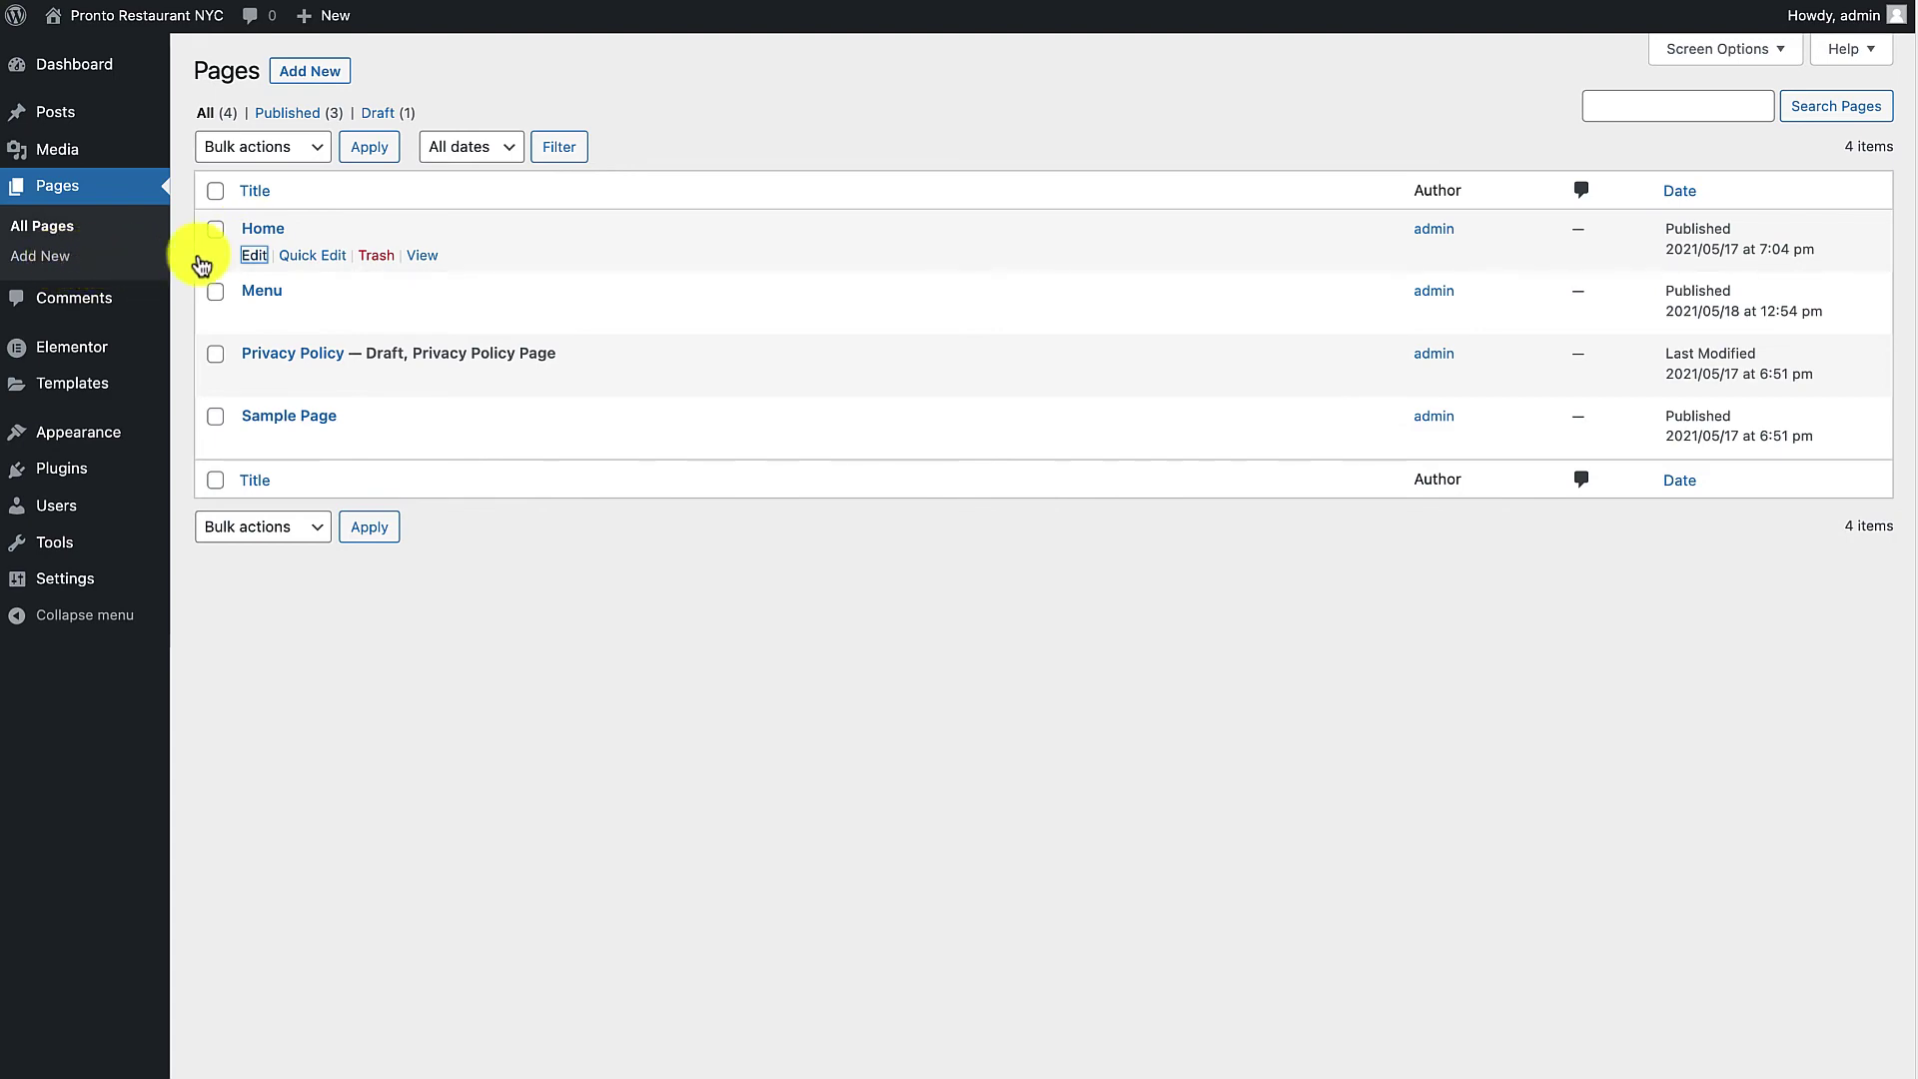
left_click(252, 257)
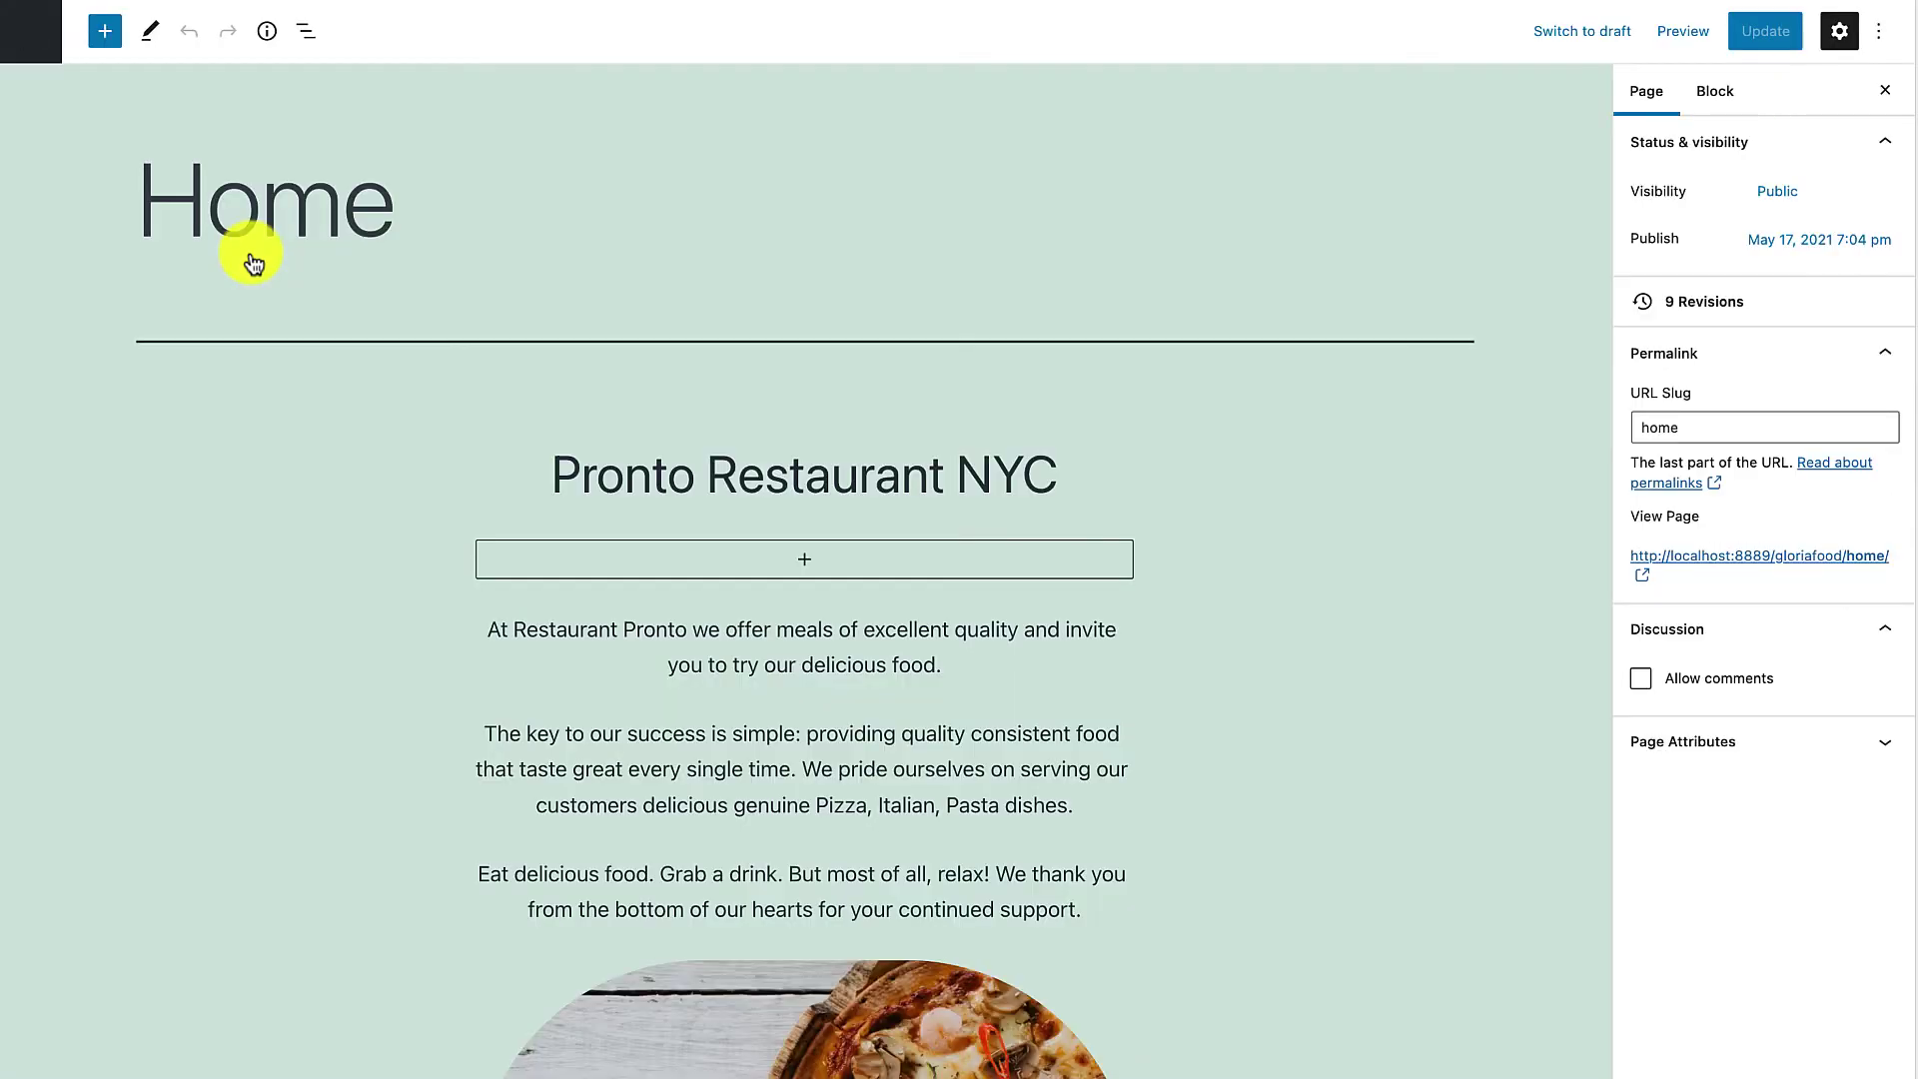
Add a Custom HTML block in the empty column under the Pronto Restaurant NYC heading.
left_click(800, 574)
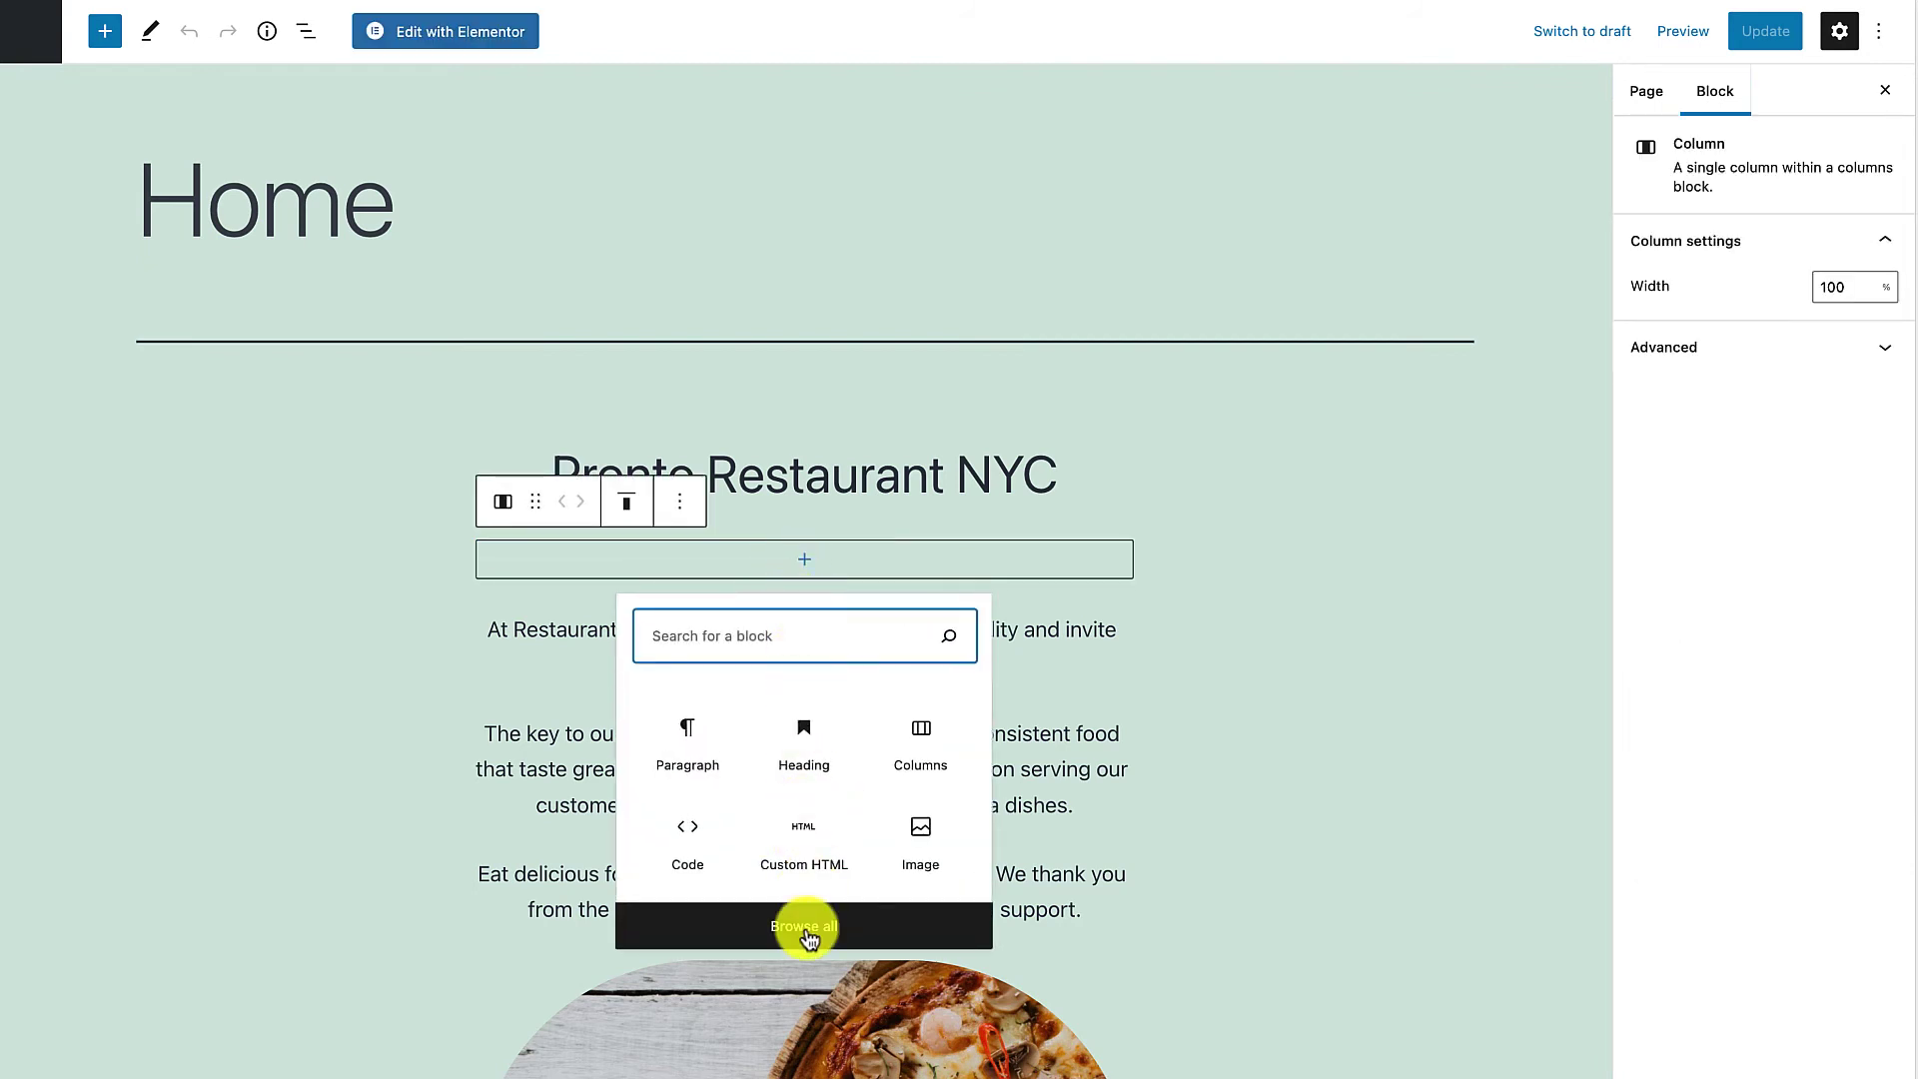
left_click(802, 934)
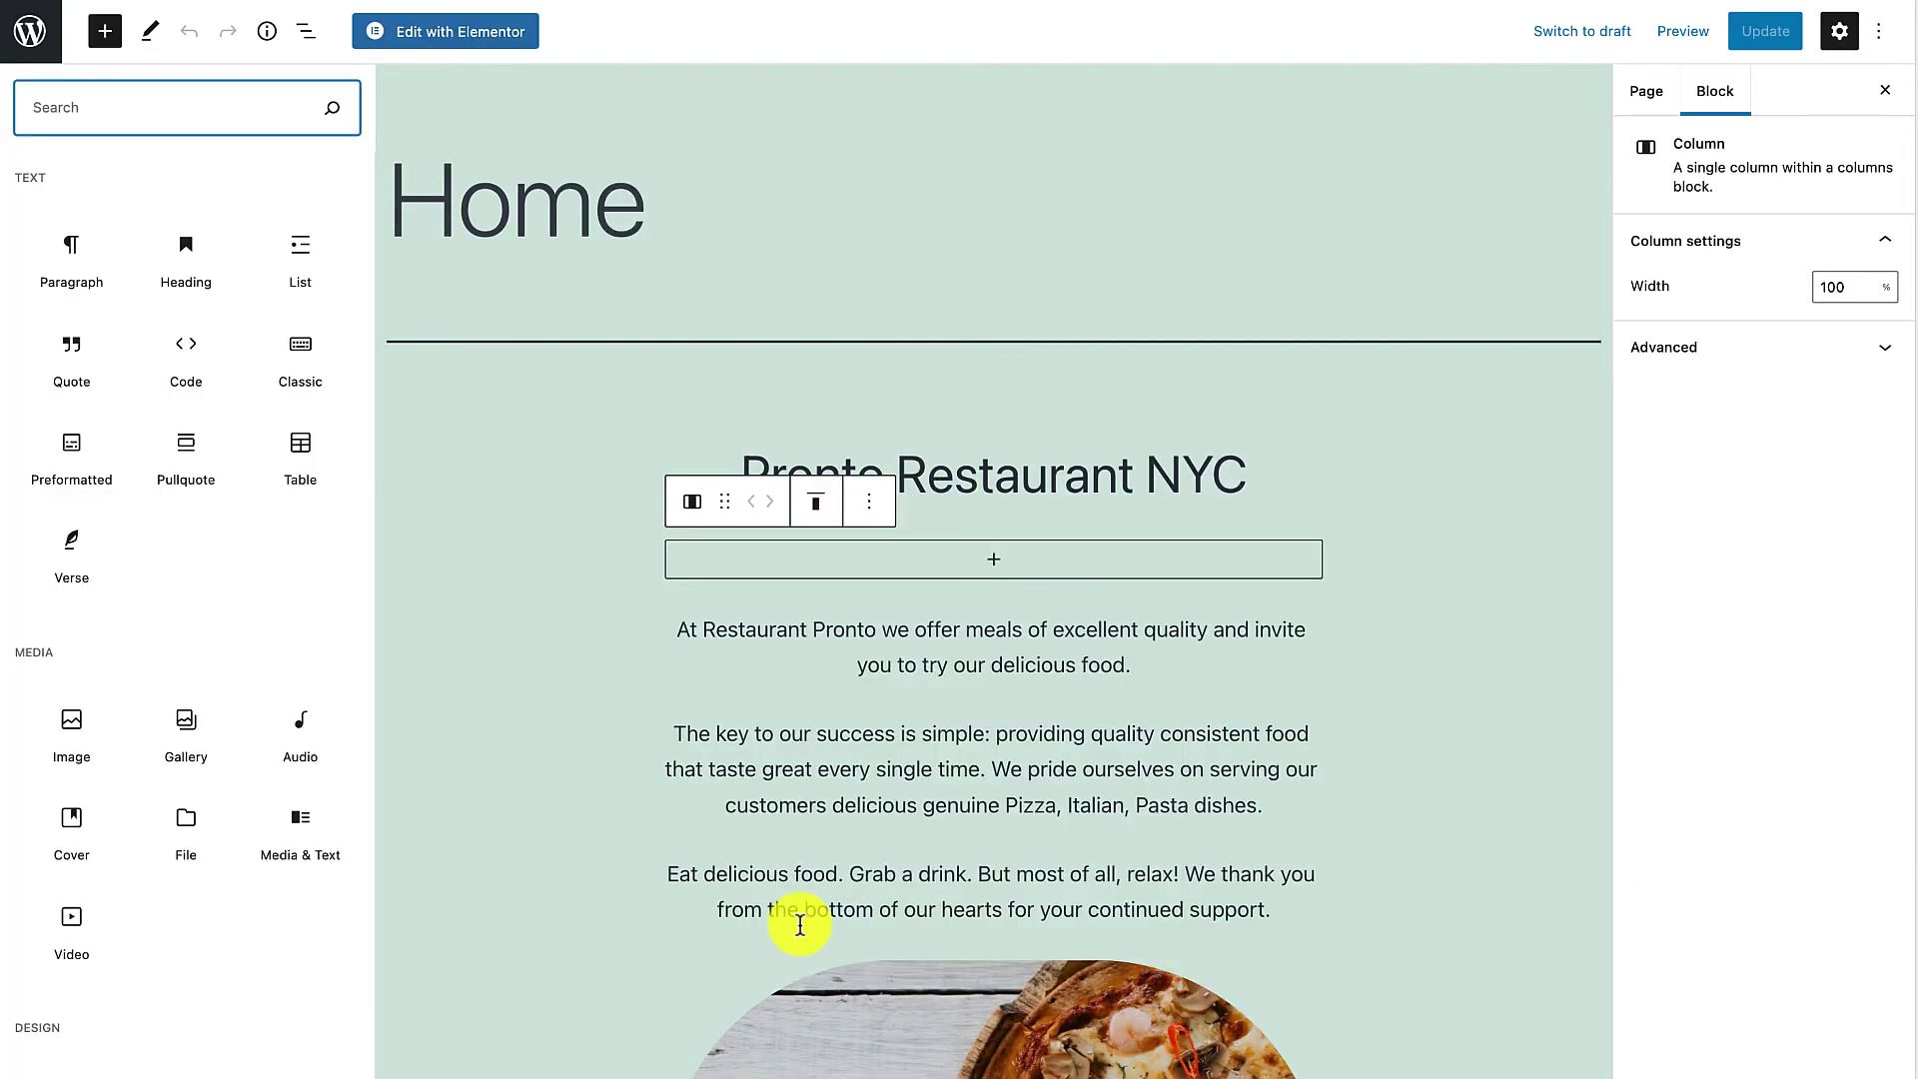
scroll(171, 786, "down", 5)
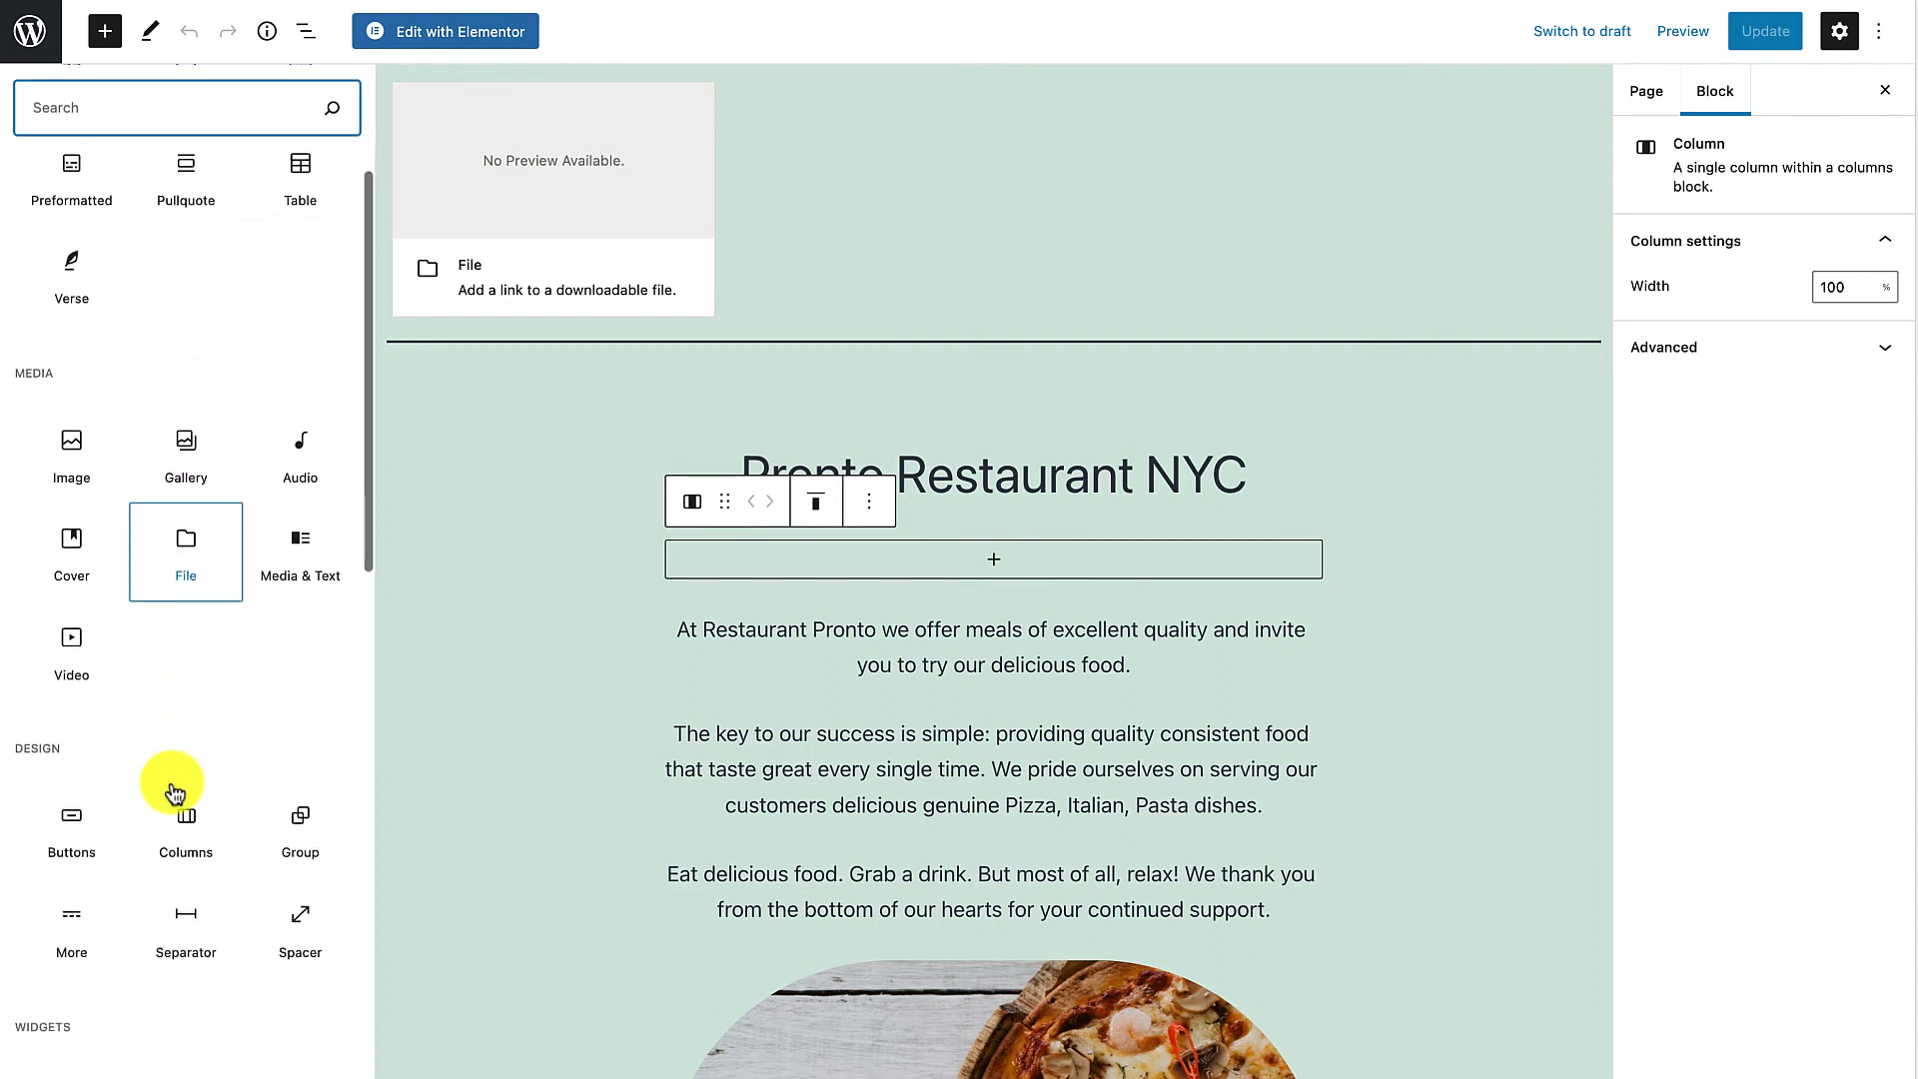
scroll(172, 789, "down", 5)
left_click_drag(186, 902, 998, 554)
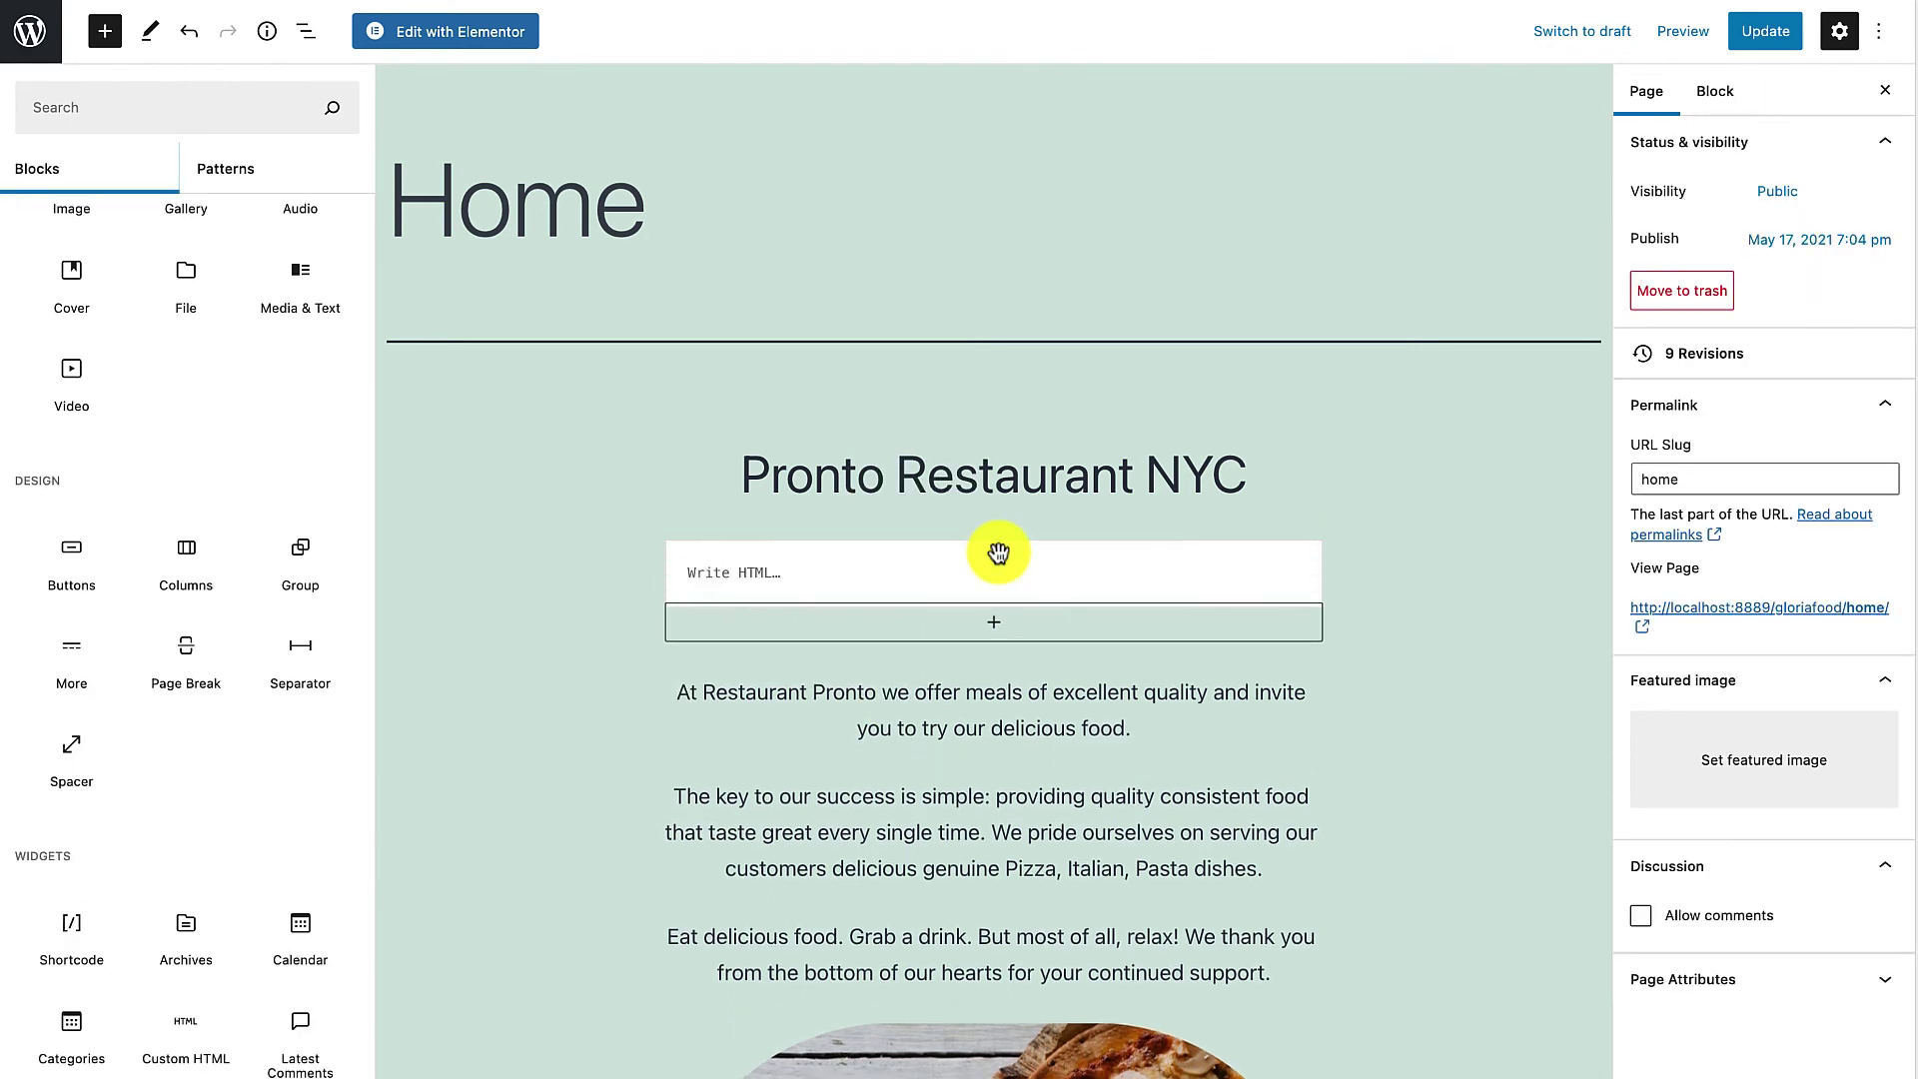
Paste the See MENU & Order code into the Custom HTML block, update the page, and preview it in a new tab.
left_click(887, 569)
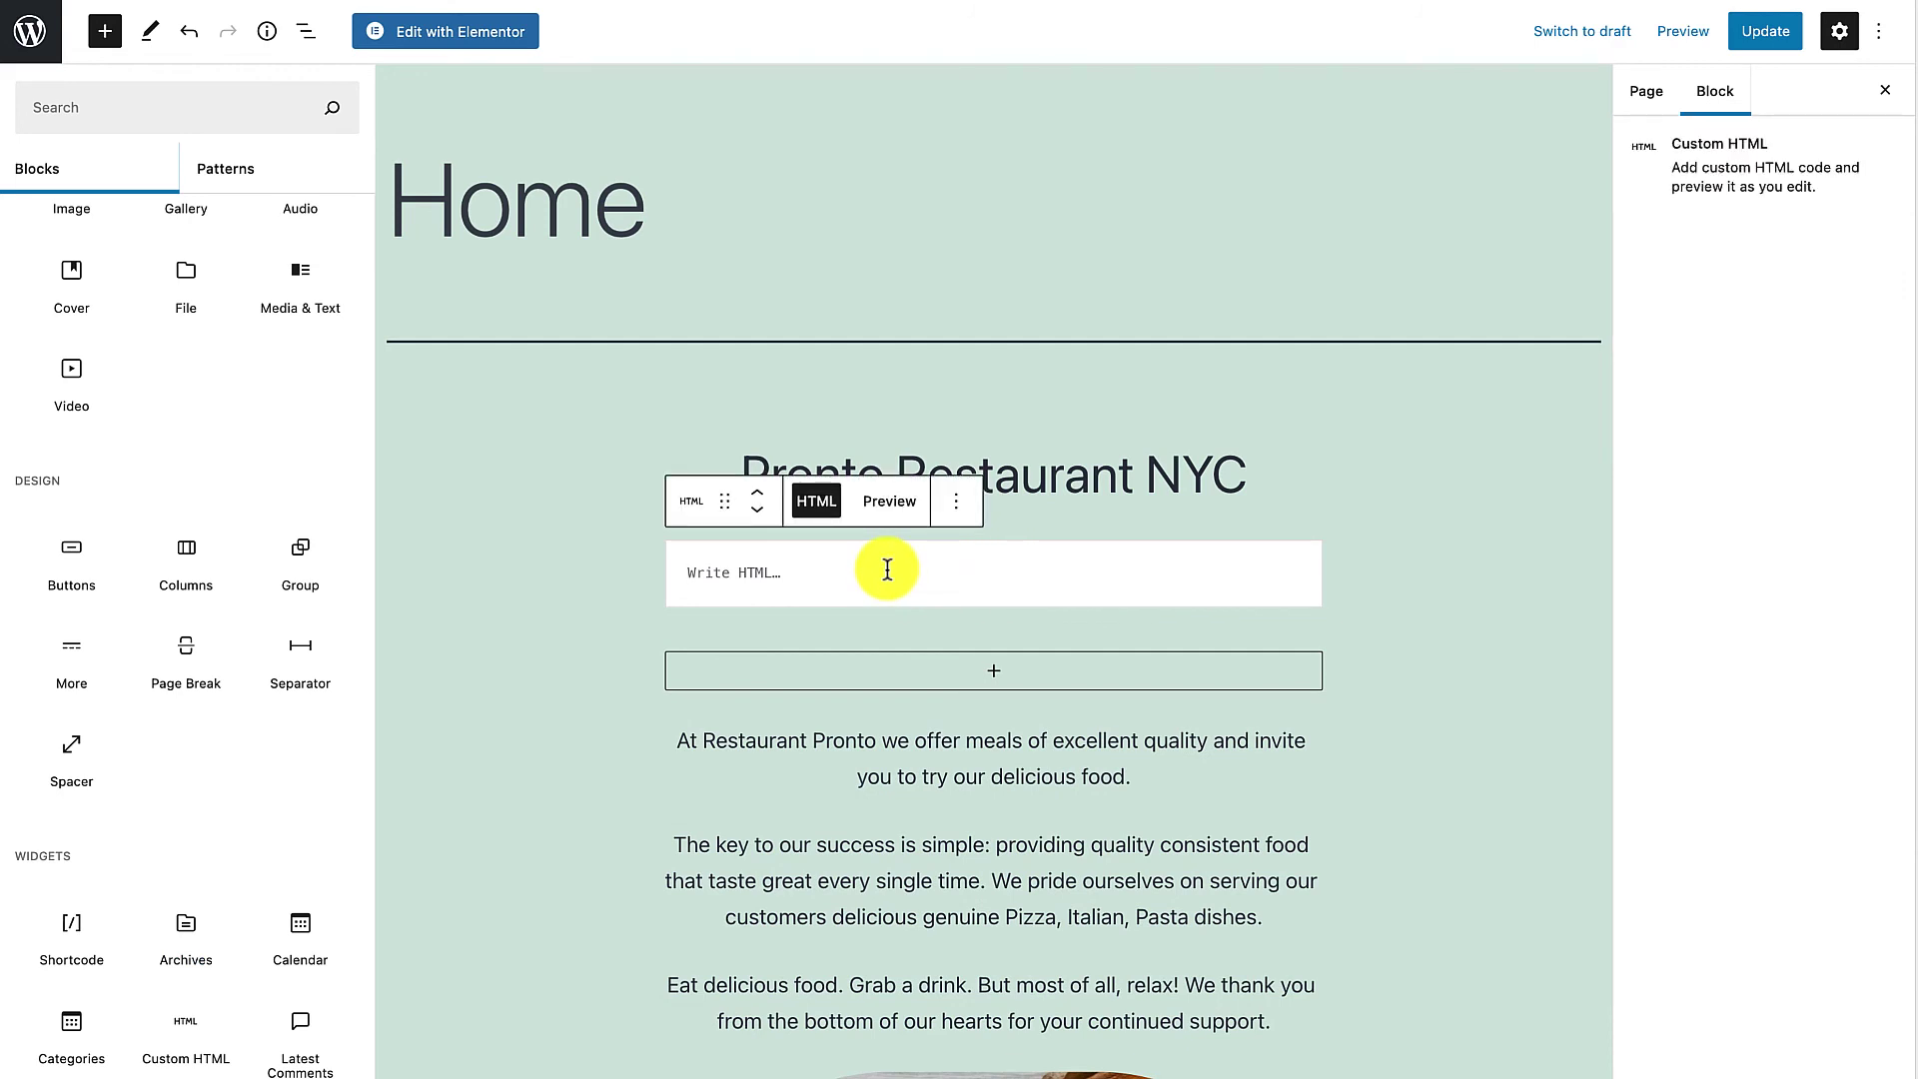
type("<!-- If you would like to customize the button, remove or change the \"class\" attribute inside the <span> tag --> <span class=\"glf-button\" data-glf-cuid=\"54fec60b-6af6-428d-b81c-fa71a2036bc4\" data-glf-ruid=\"9ce8772a-06dc-45be-b378-d6bc222bb9cd\" > See MENU & Order</span> <script src=\"https://www.fbgcdn.com/embedder/js/ewm2.js\" defer async ></script>")
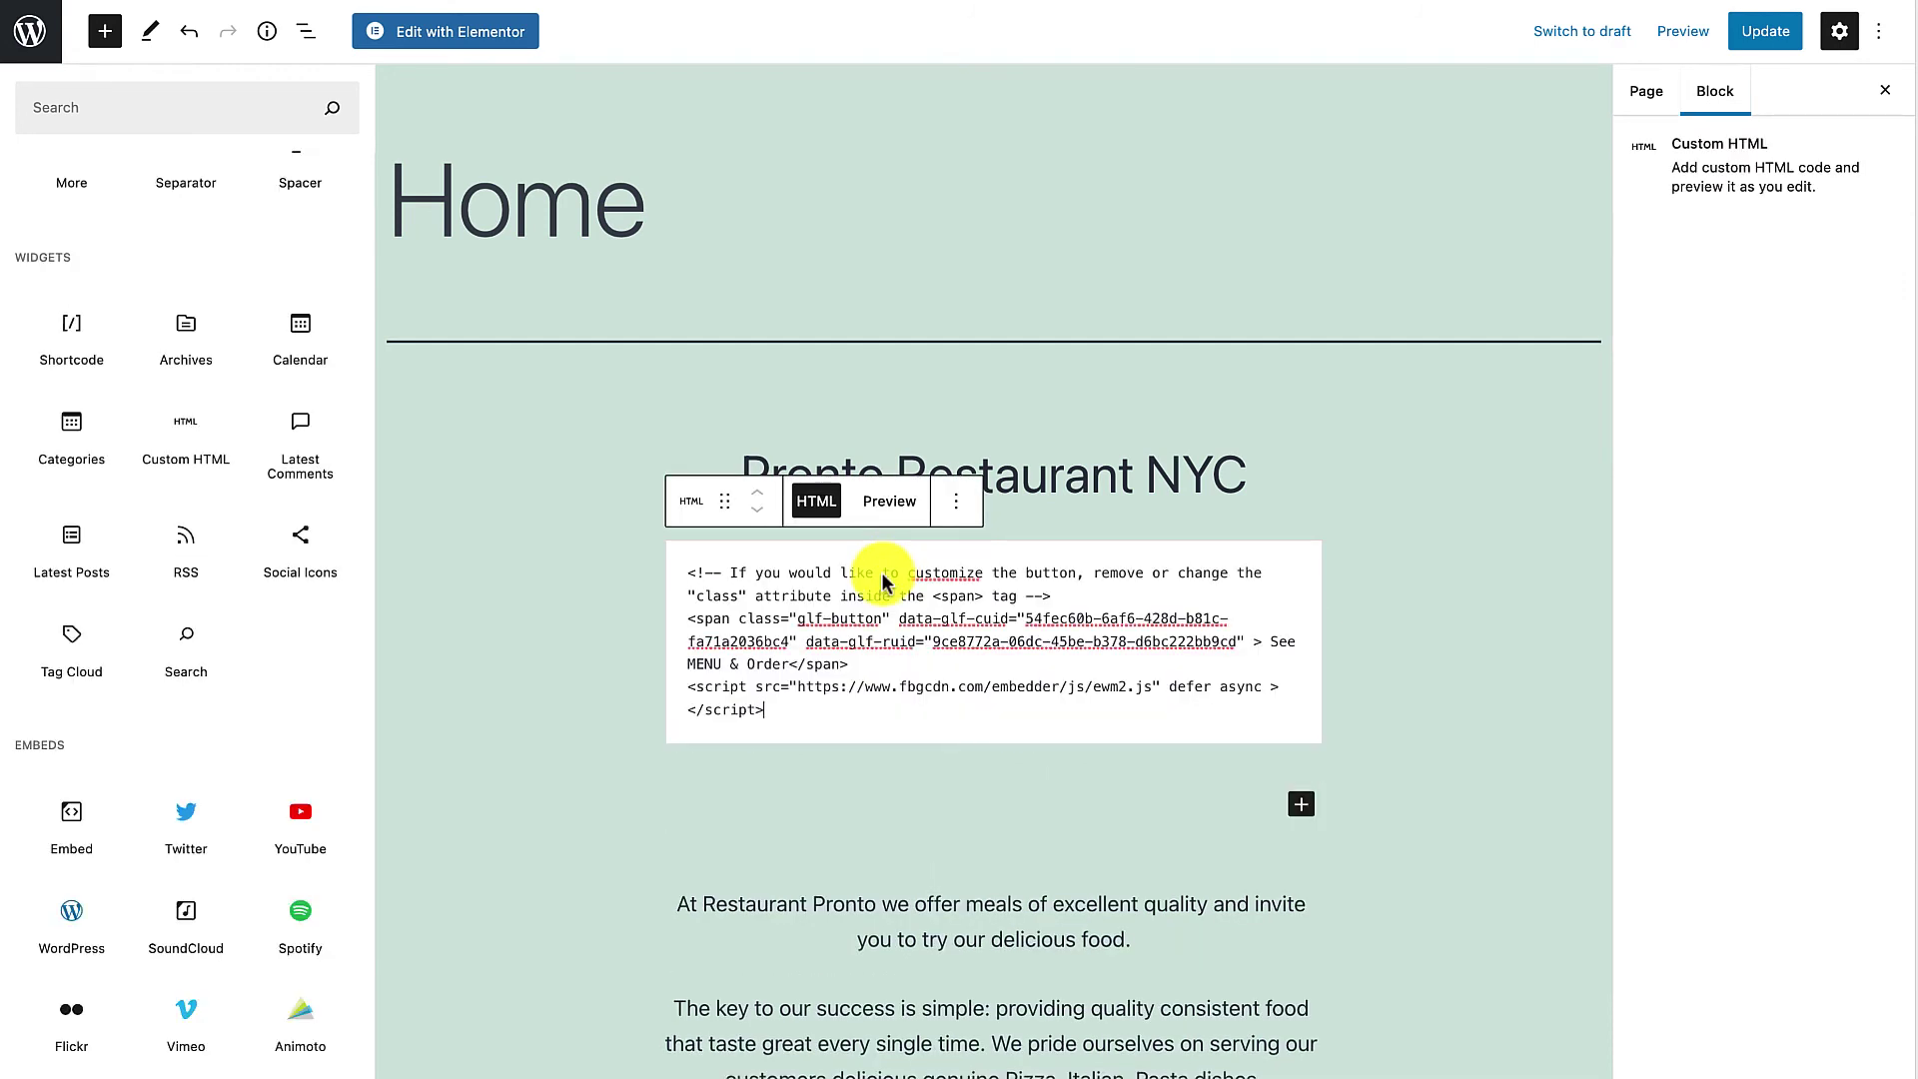
left_click(1765, 38)
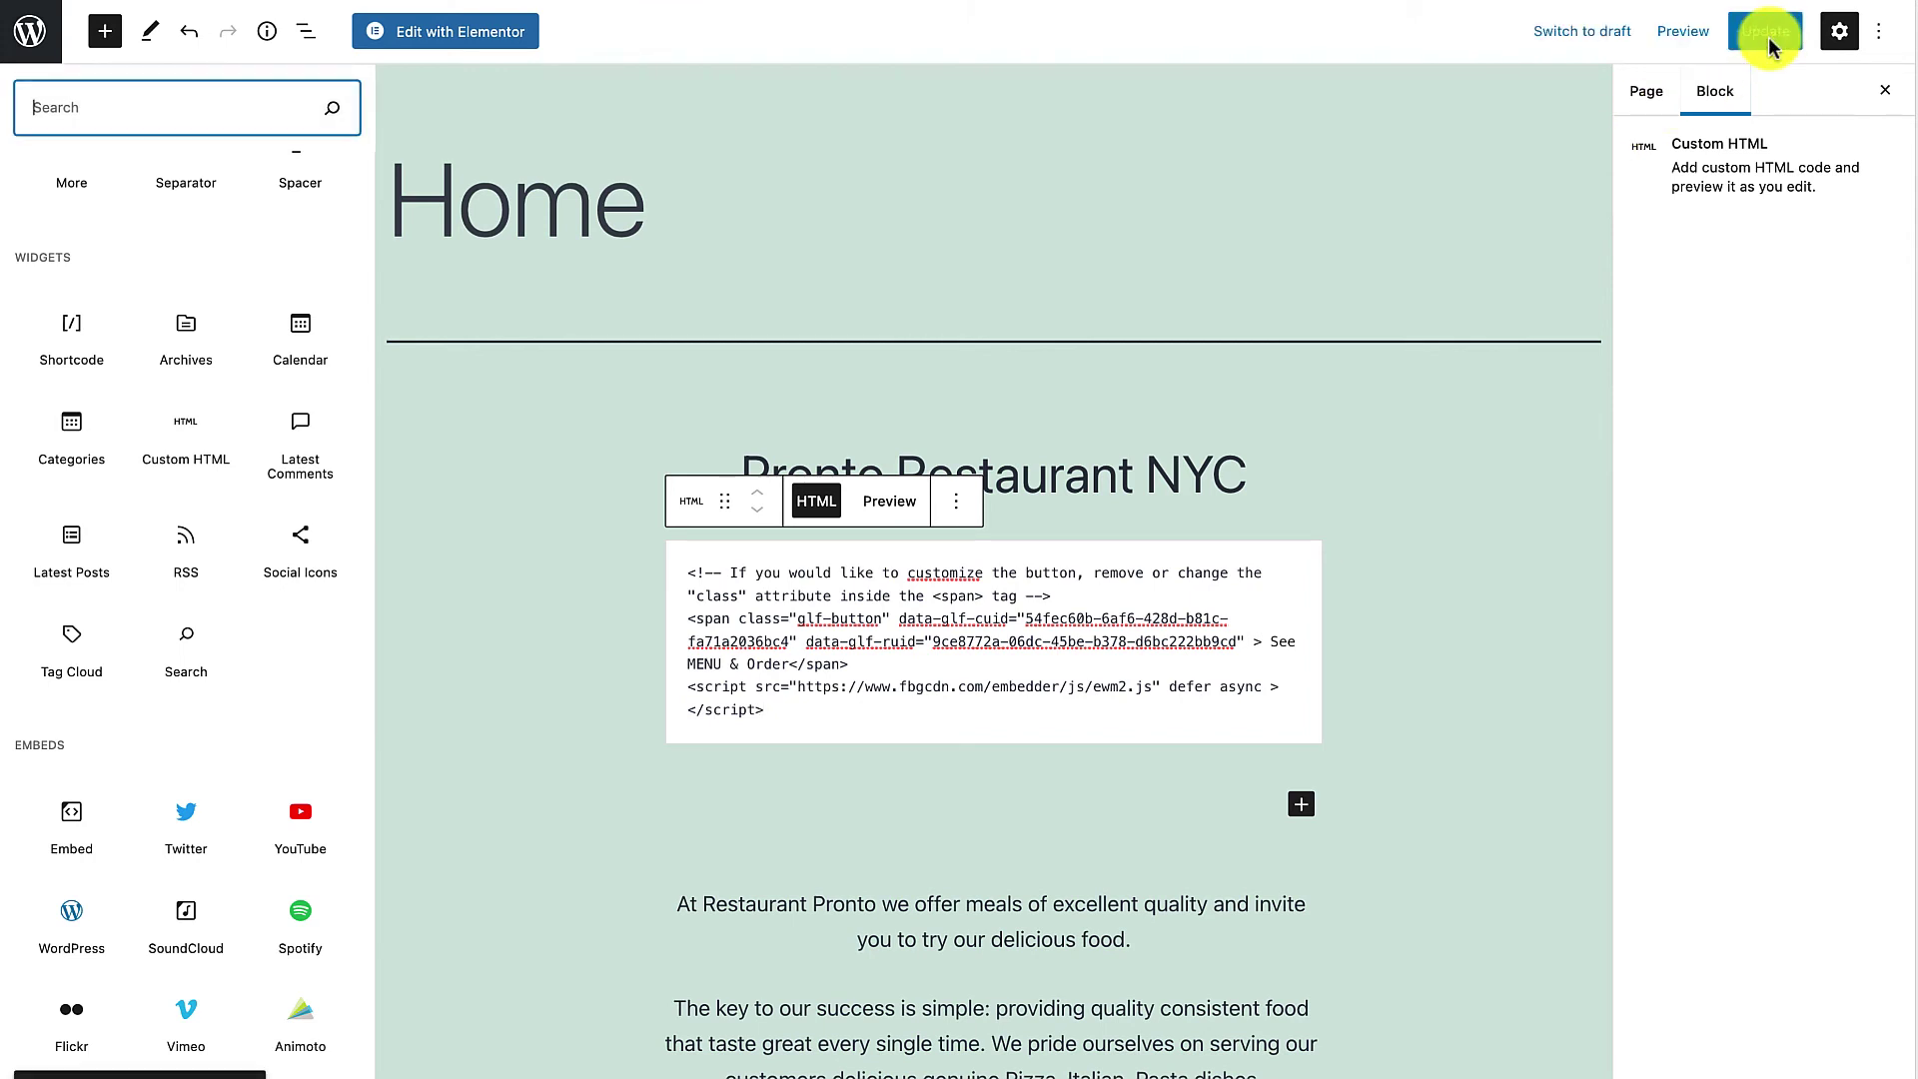
left_click(1687, 38)
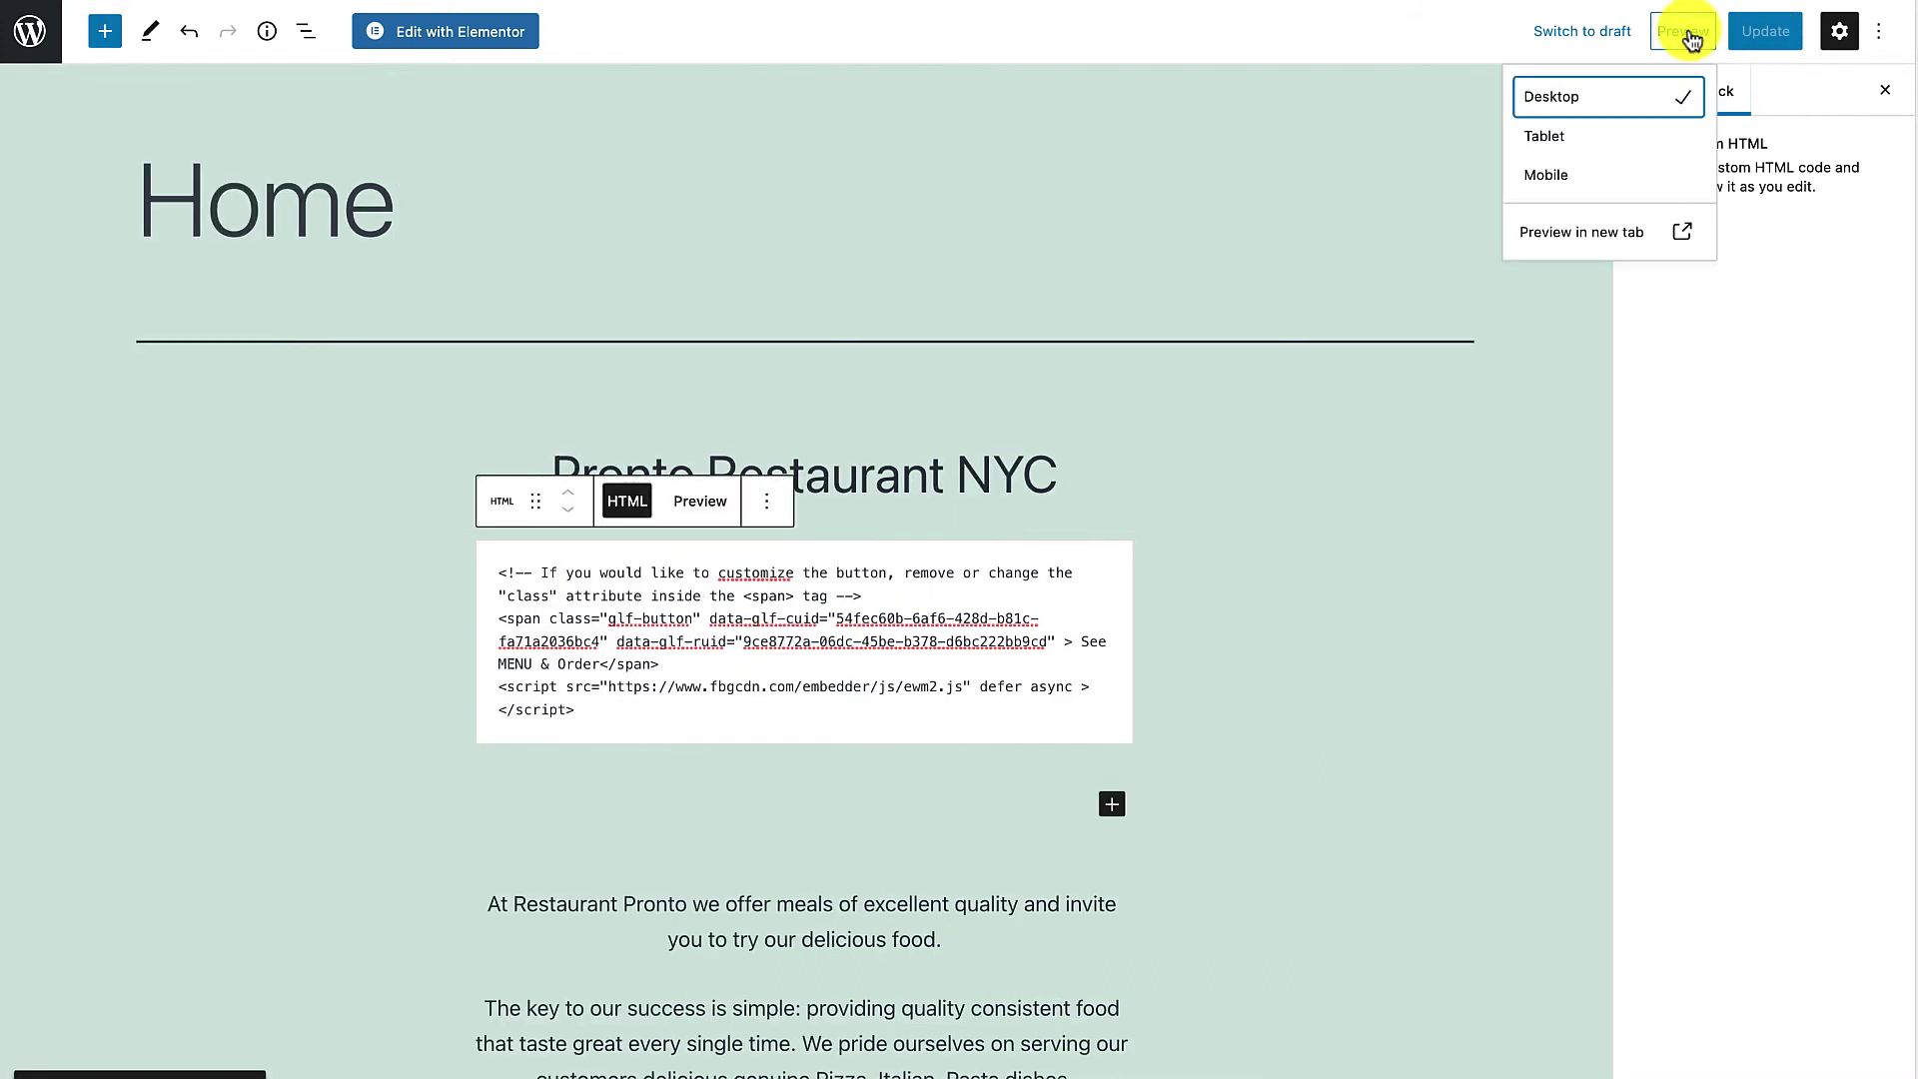
left_click(1603, 234)
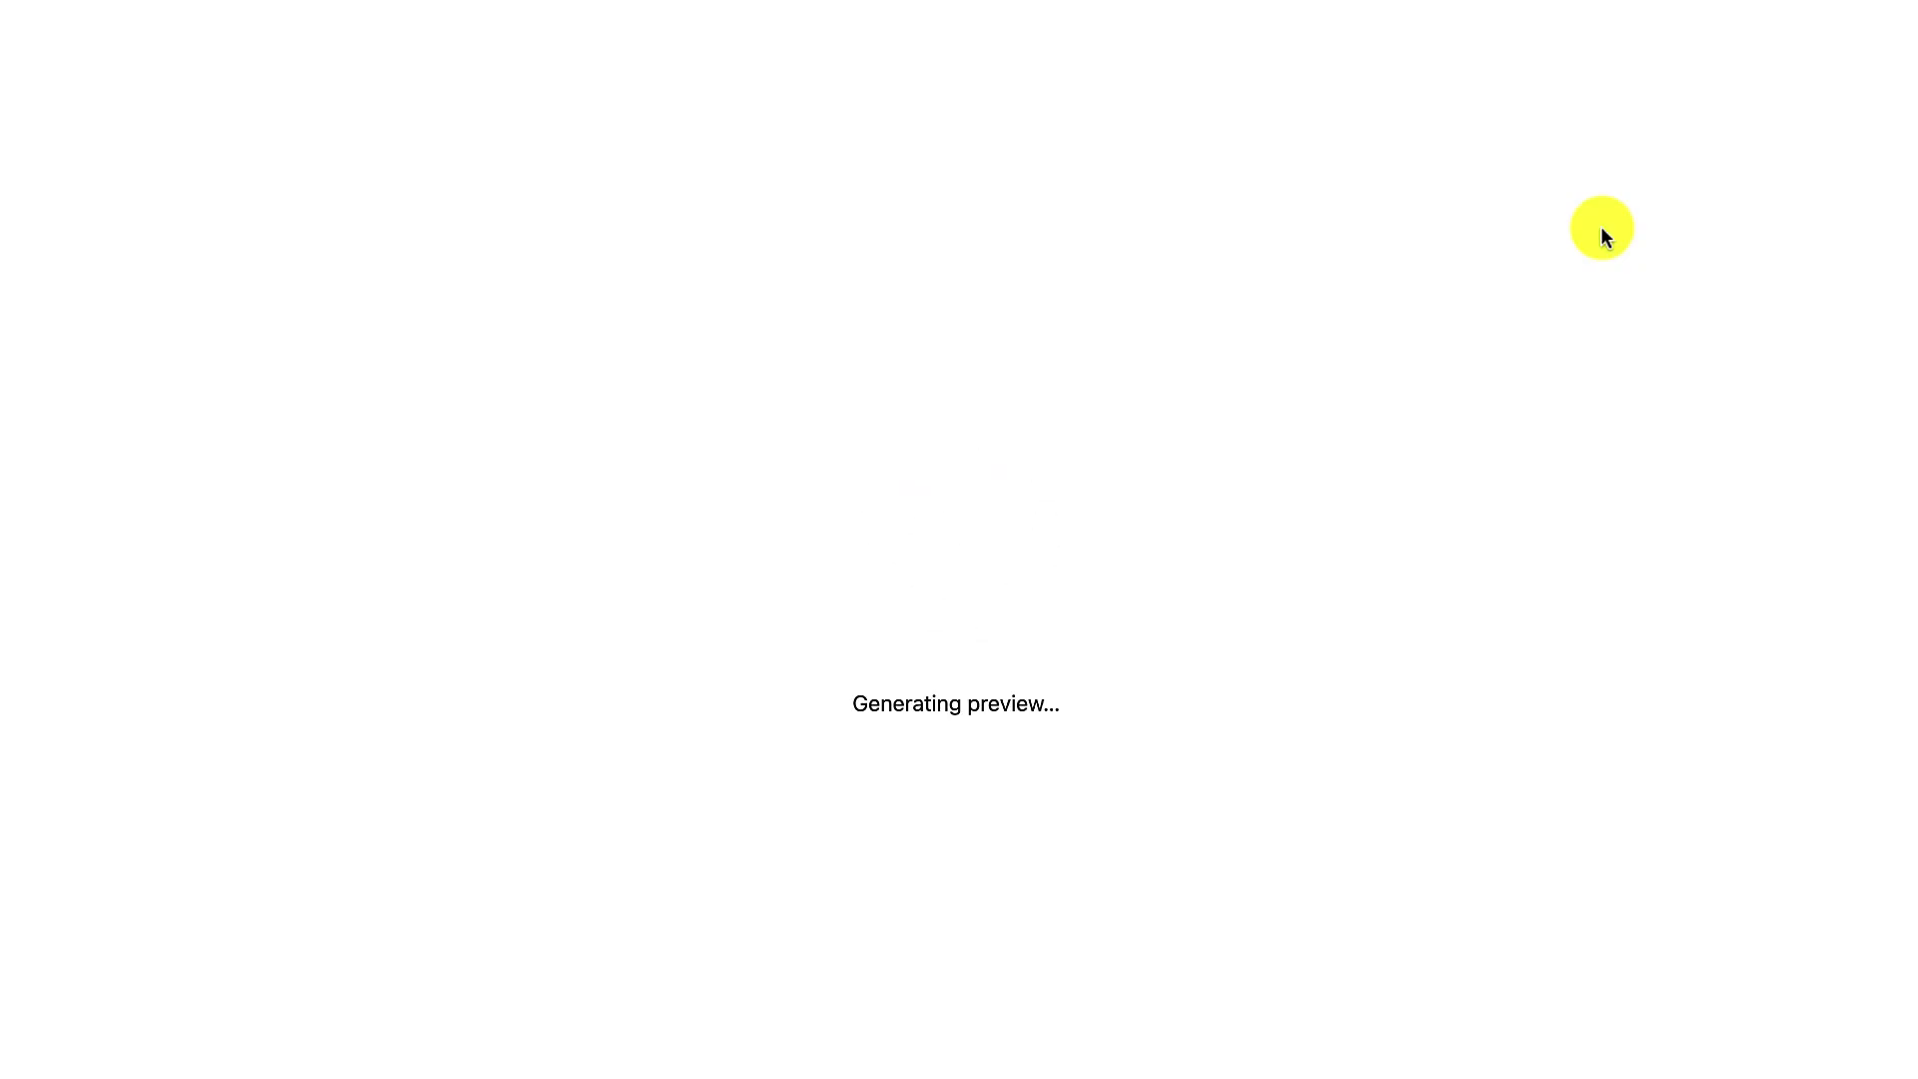